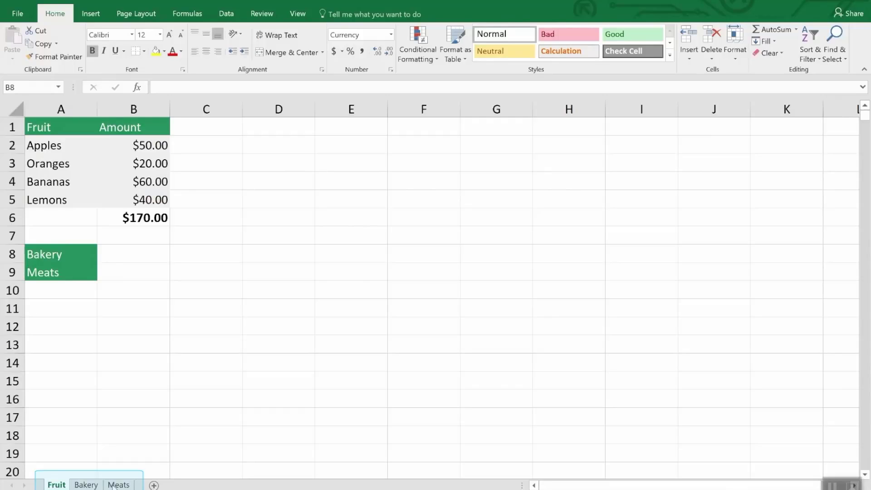
# Duplicate the Fruit worksheet within Inventory.xlsx, placing the copy before the Fruit sheet.
pyautogui.click(118, 484)
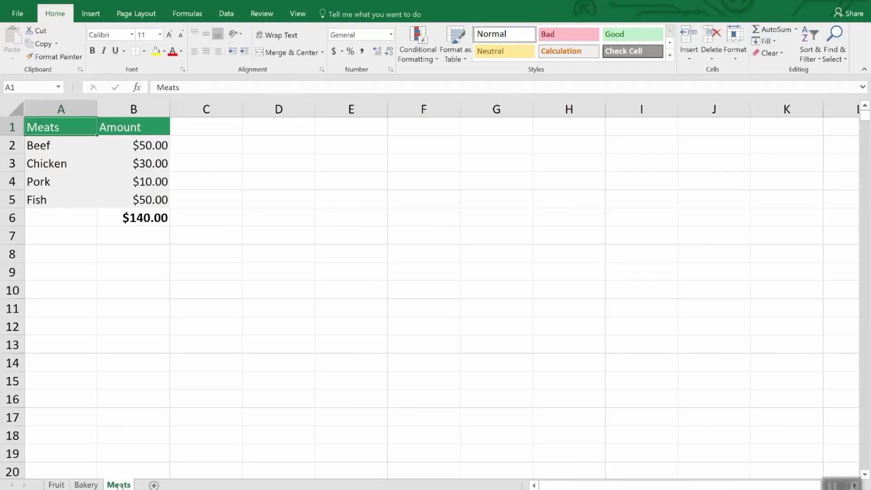
pyautogui.click(62, 486)
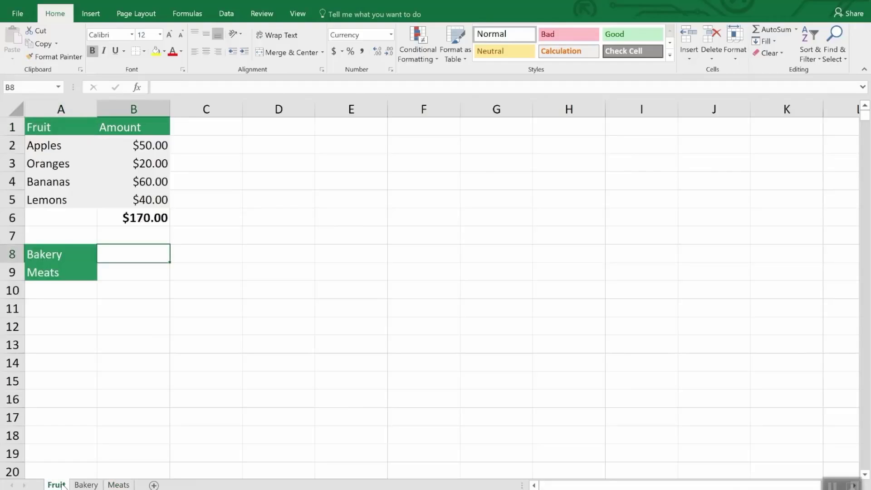
pyautogui.rightClick(62, 484)
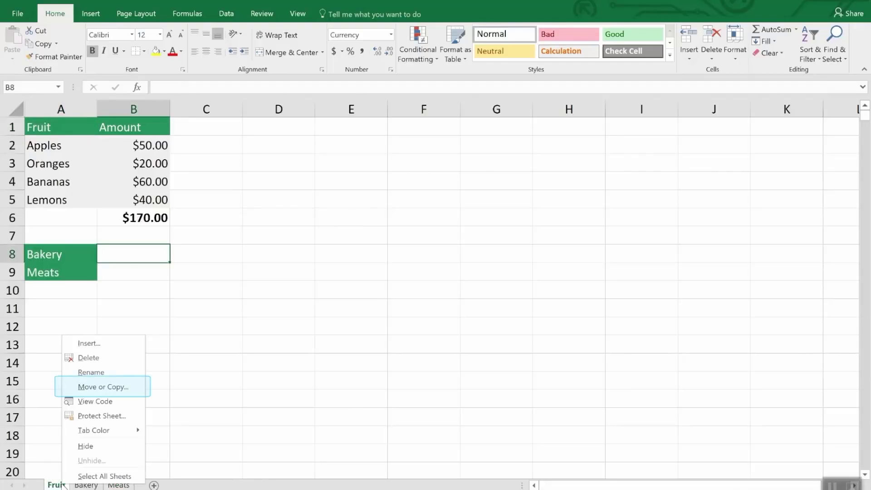
pyautogui.click(103, 387)
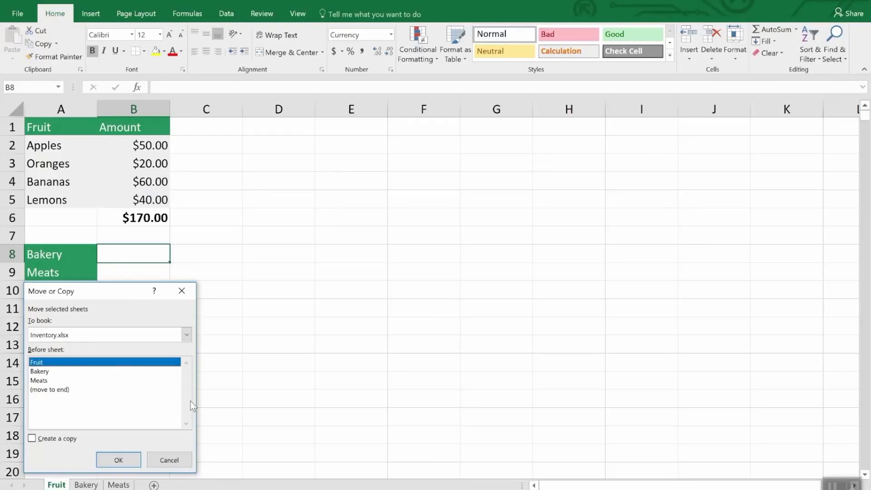
pyautogui.click(53, 439)
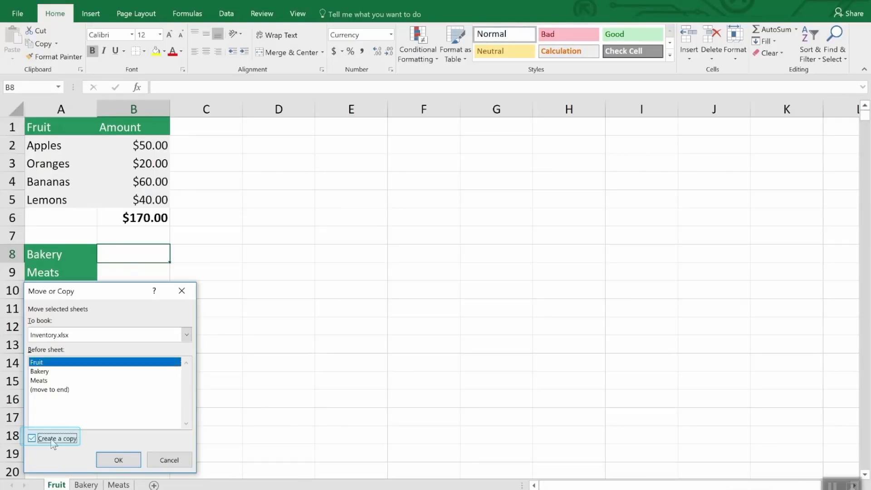
pyautogui.click(117, 462)
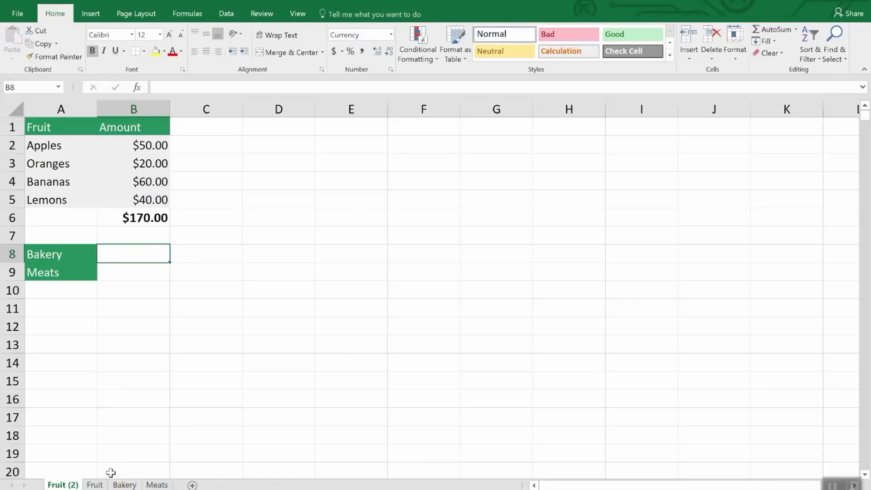
# Delete the duplicated Fruit (2) worksheet from the workbook.
pyautogui.rightClick(53, 485)
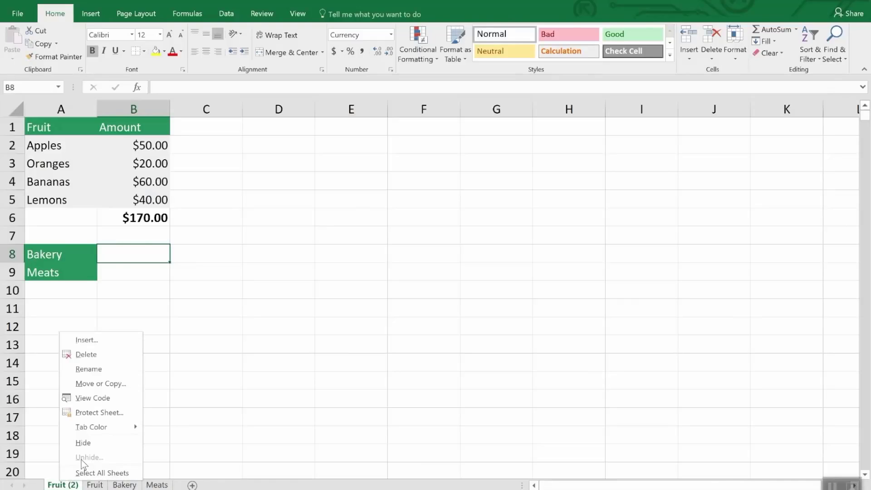
pyautogui.click(93, 354)
pyautogui.click(414, 286)
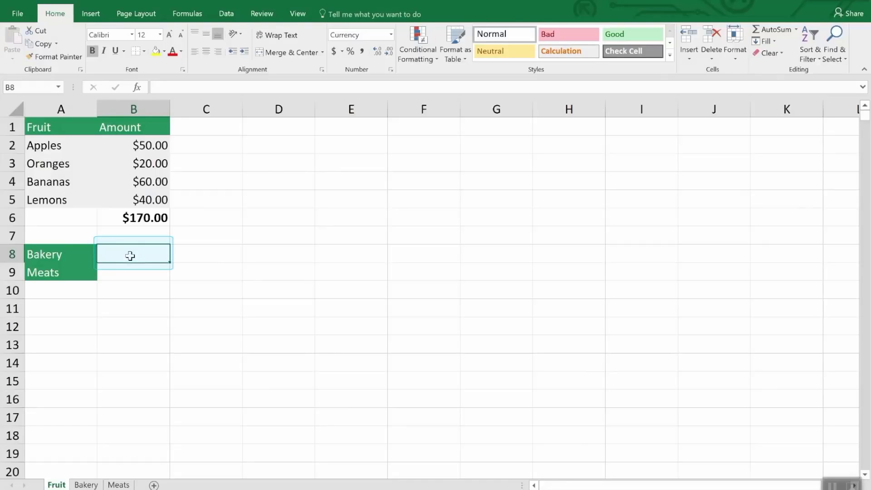
# Enter a SUM formula in cell B8 of the Fruit sheet that references the Bakery total, Bakery!B7.
pyautogui.write('=')
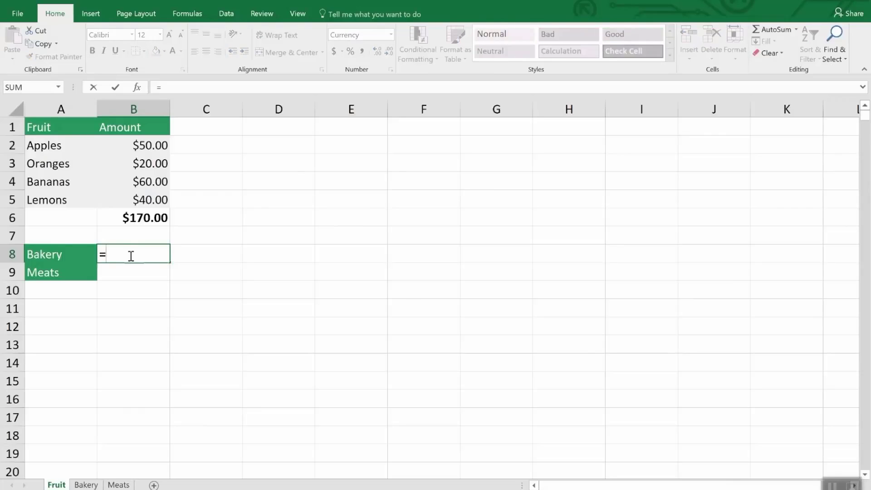
pyautogui.write('sum')
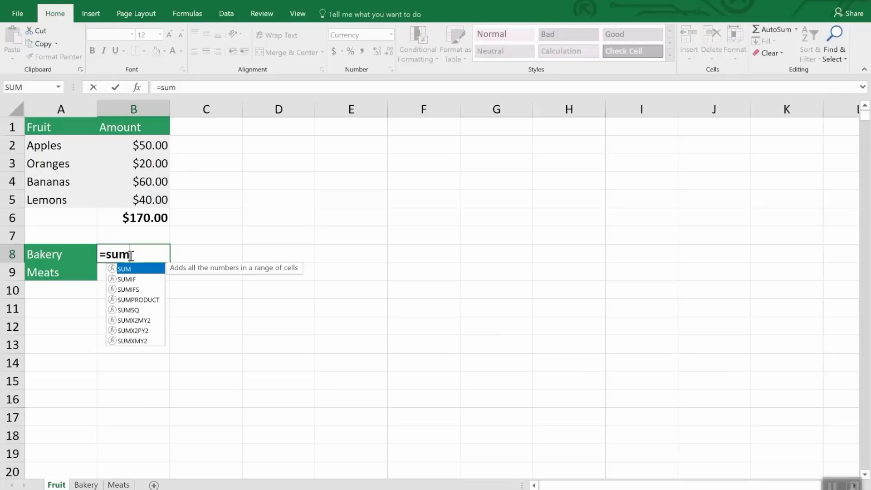
pyautogui.write('(')
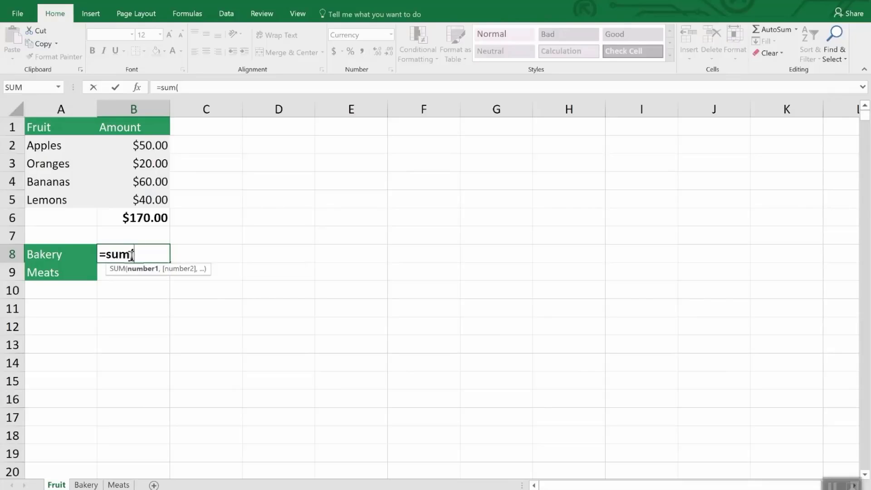
pyautogui.click(95, 484)
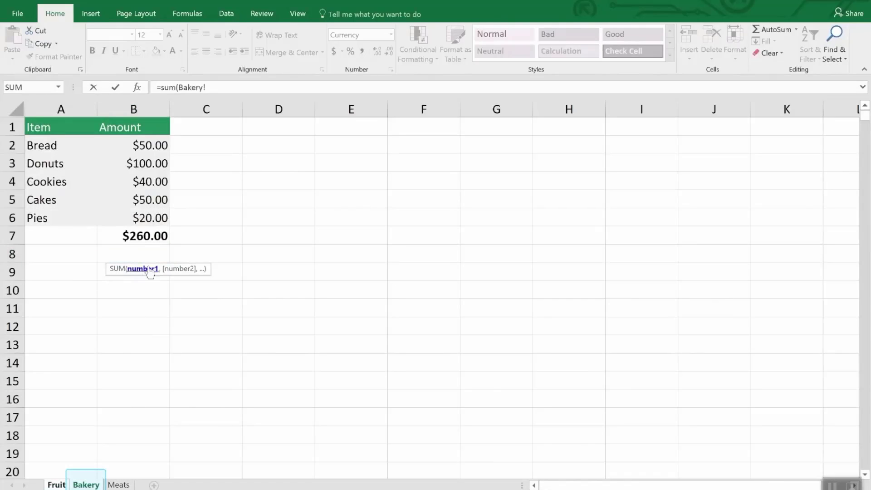
pyautogui.click(152, 235)
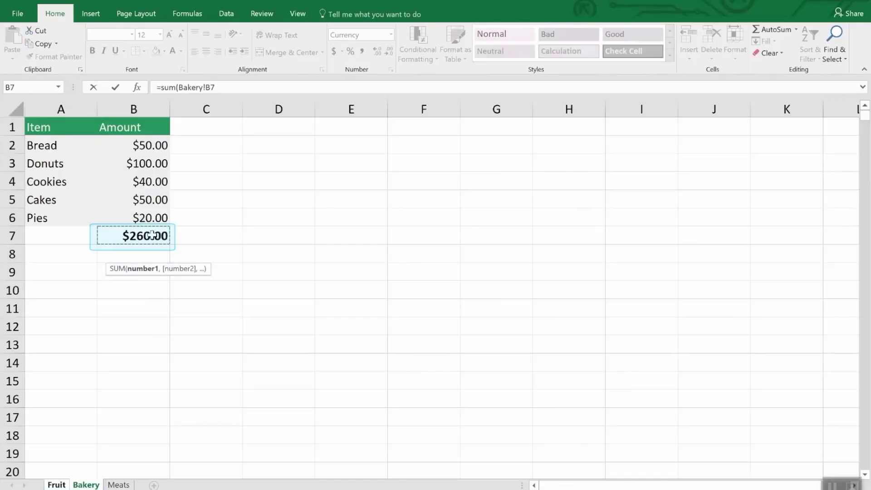
pyautogui.press('Return')
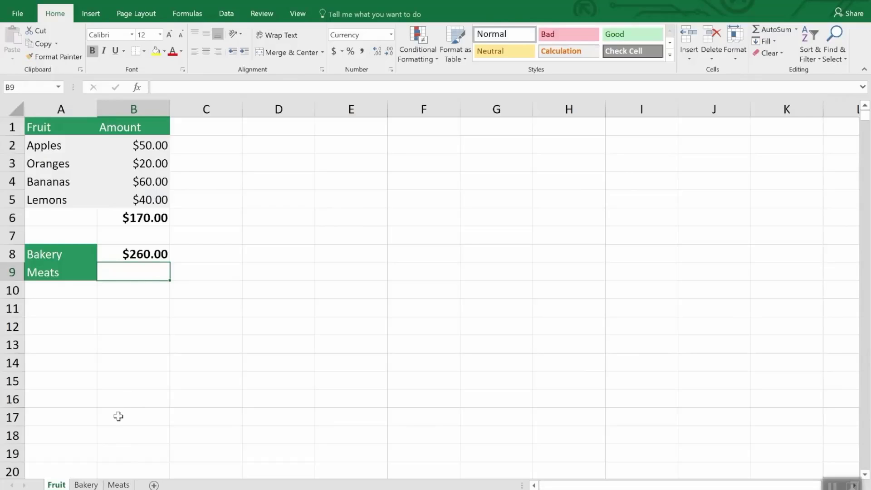
# Enter a SUM formula in cell B9 of the Fruit sheet adding the Chicken and Fish amounts, Meats!B3 and Meats!B5.
pyautogui.write('=')
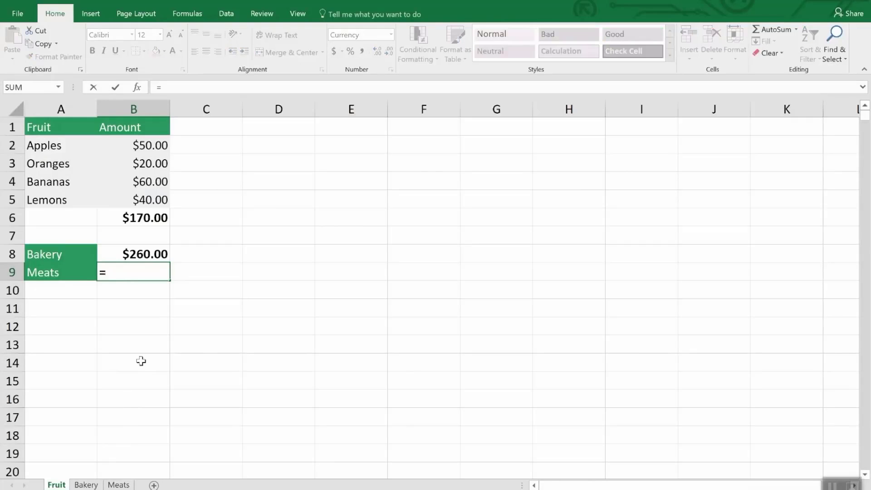
pyautogui.write('sum(')
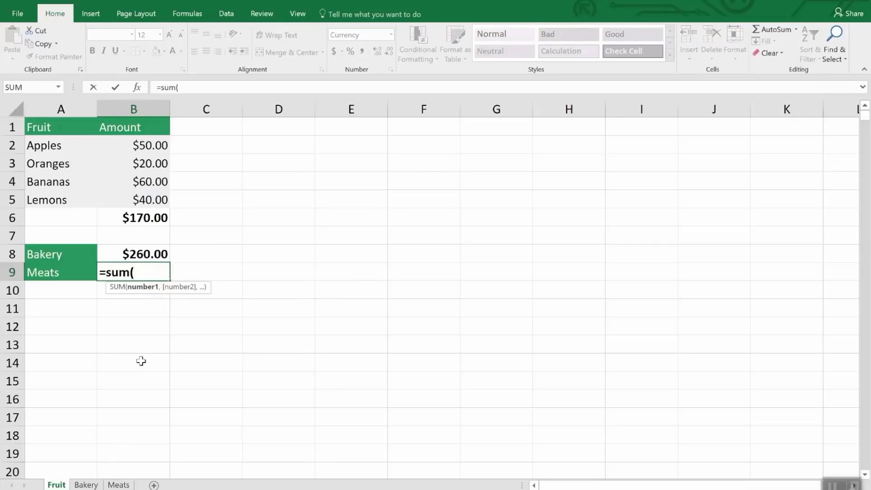
pyautogui.click(118, 484)
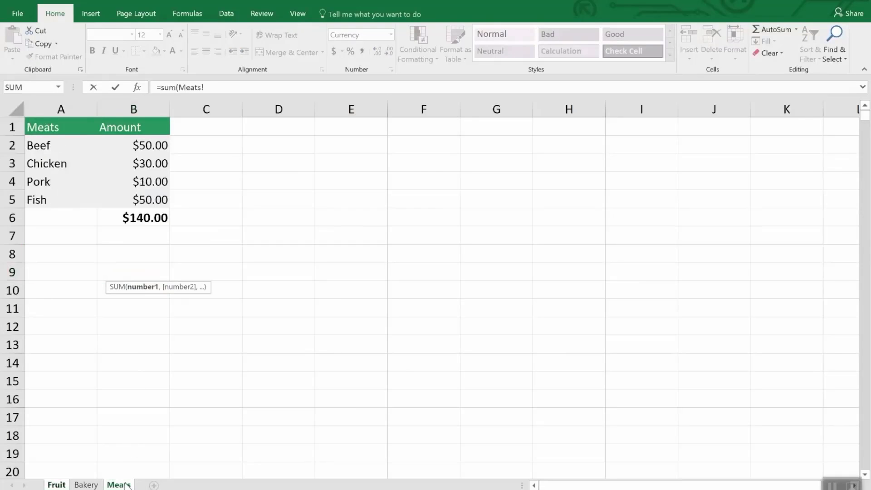
pyautogui.click(157, 163)
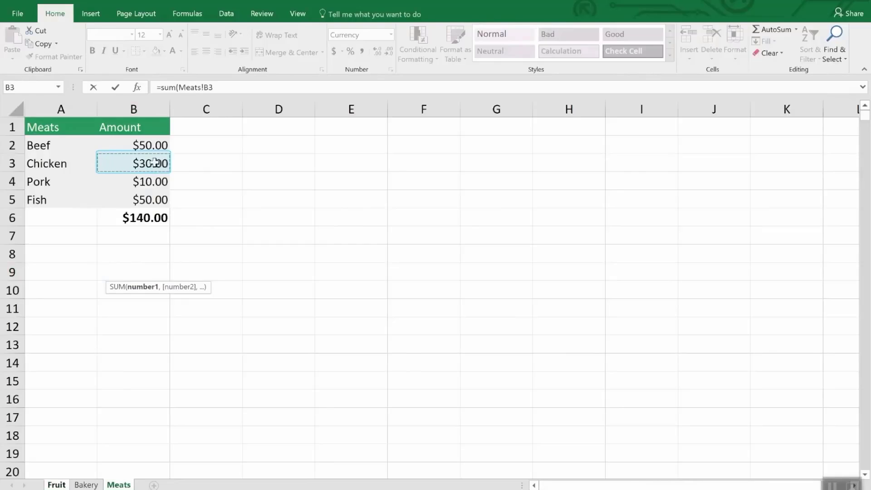
pyautogui.write(',')
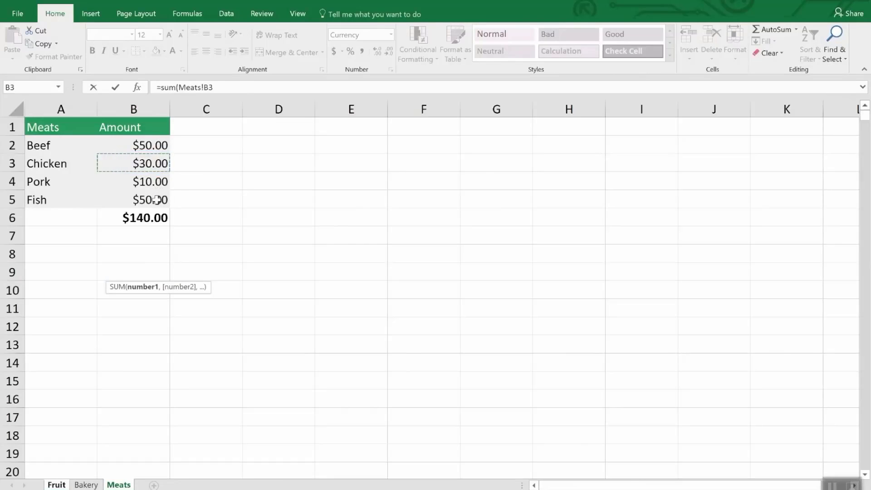
pyautogui.click(156, 199)
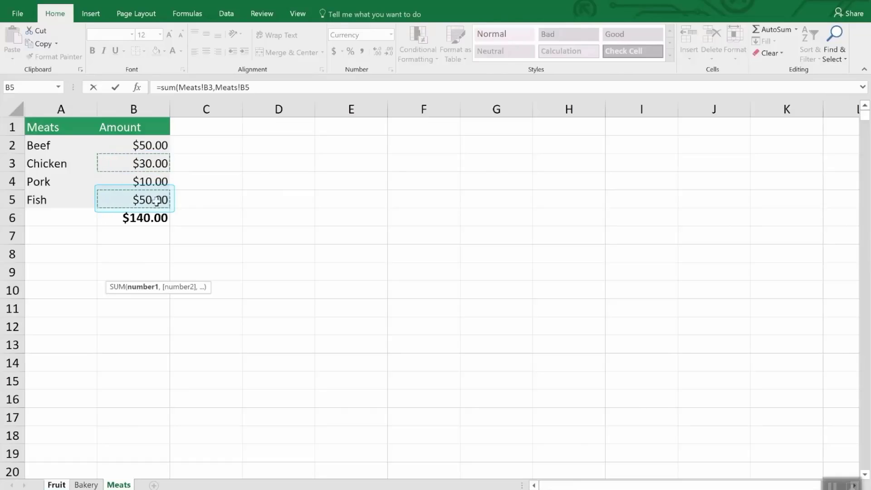
pyautogui.press('Return')
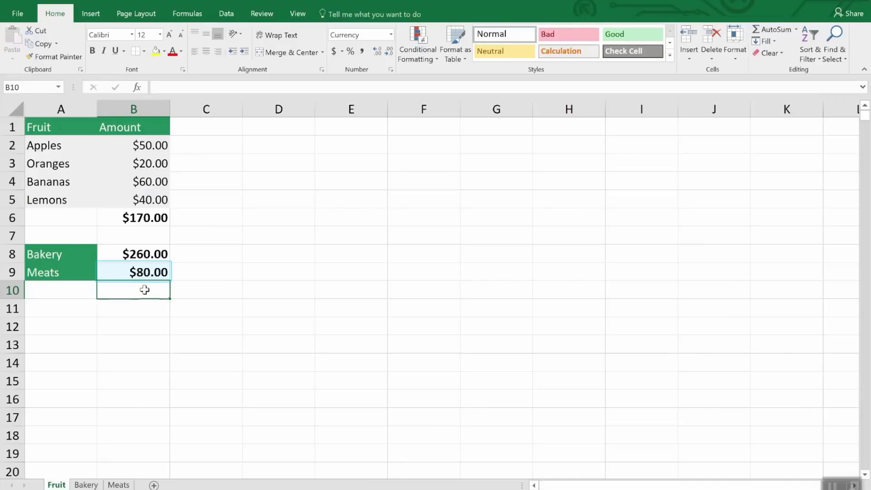
# Examine the sheet reference inside the Bakery formula in cell B8 and view the Bakery and Meats sheets it can refer to.
pyautogui.click(146, 255)
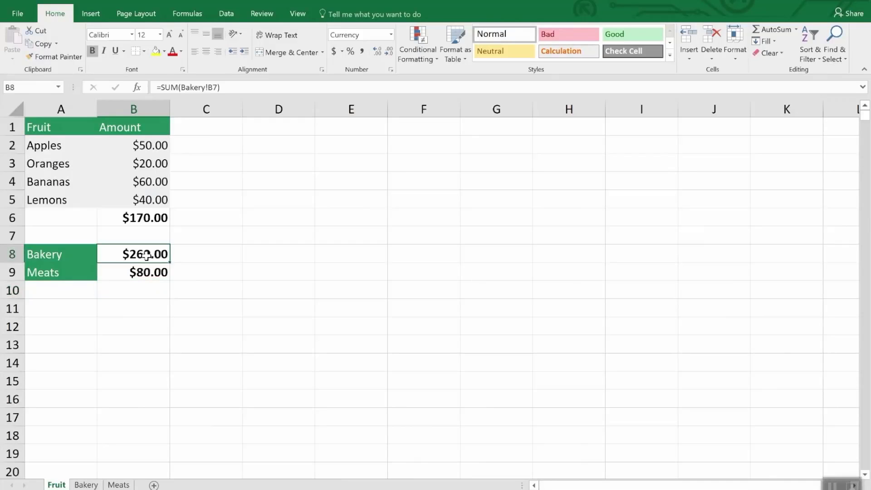
pyautogui.click(240, 88)
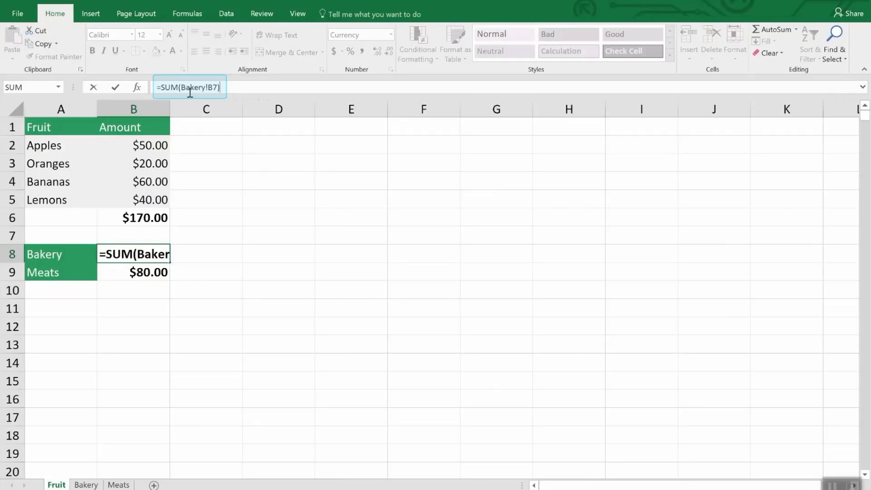
pyautogui.moveTo(208, 88); pyautogui.dragTo(181, 87)
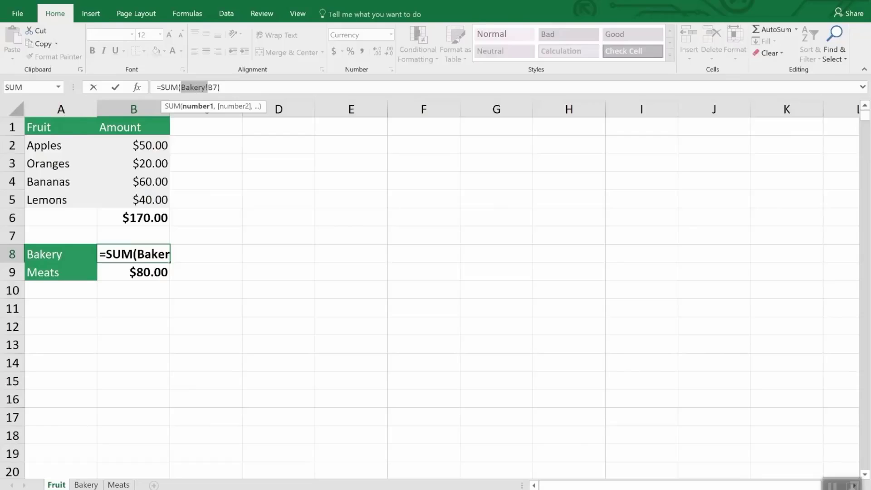
pyautogui.click(86, 484)
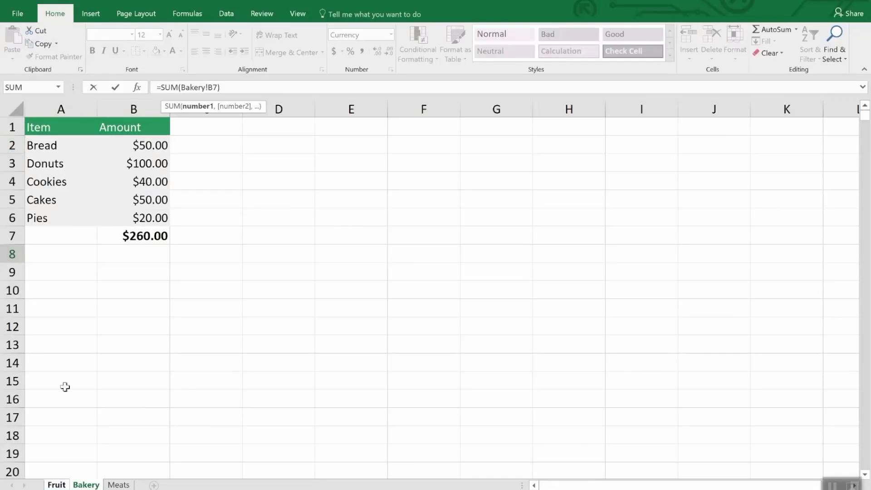
pyautogui.click(119, 484)
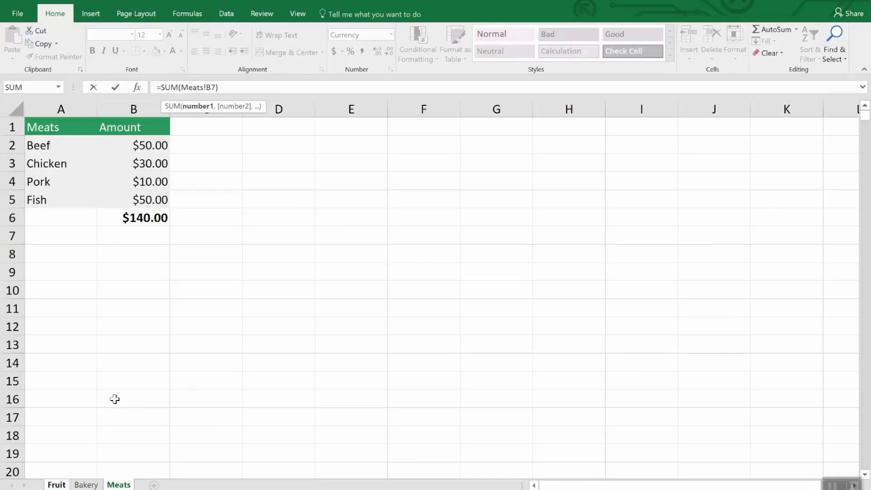
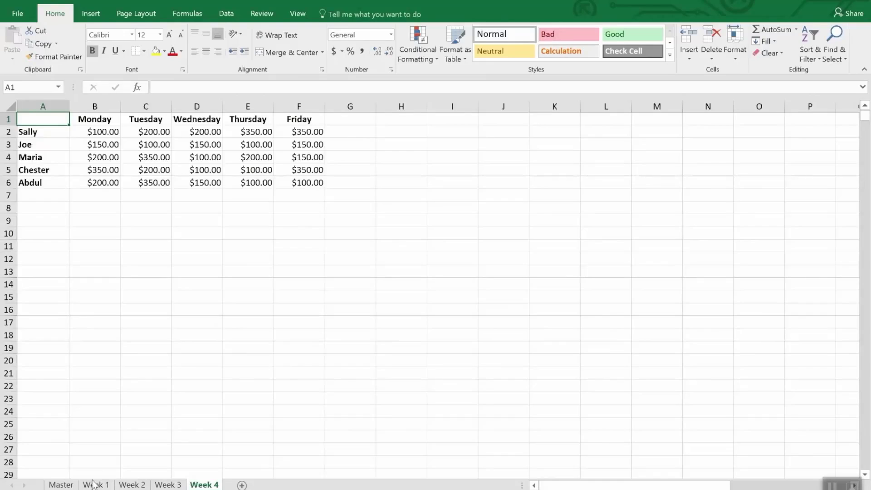
# Start a data consolidation at cell A1 of the empty Master sheet, keeping Sum as the function.
pyautogui.click(61, 484)
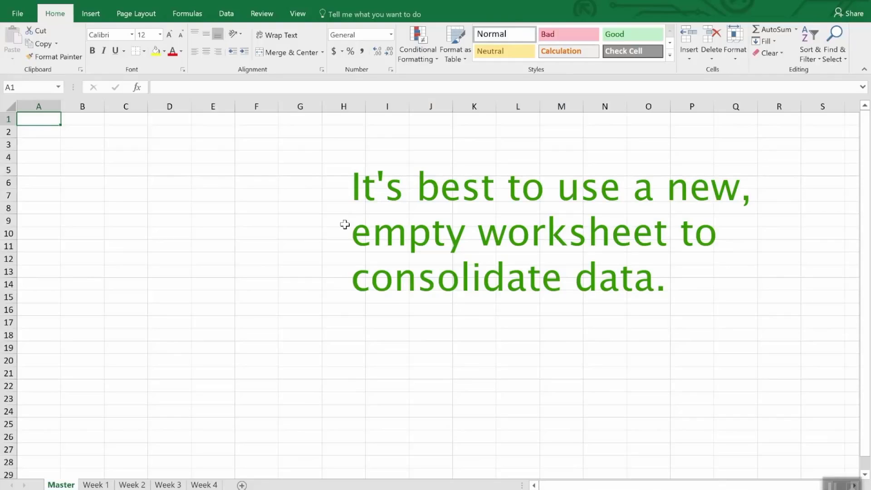
pyautogui.click(227, 13)
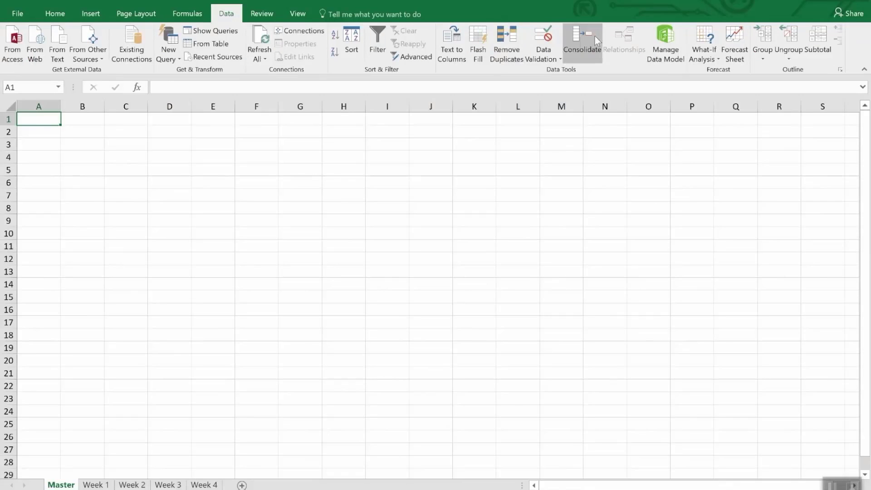
pyautogui.click(580, 38)
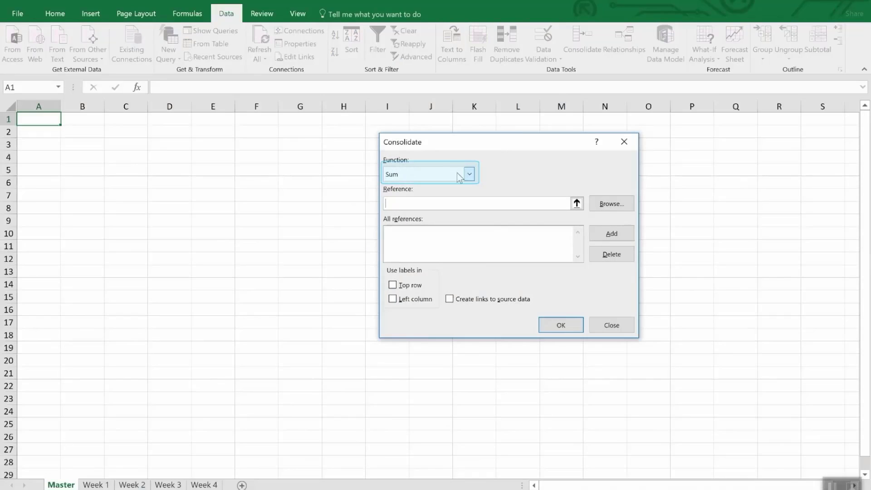
pyautogui.click(469, 175)
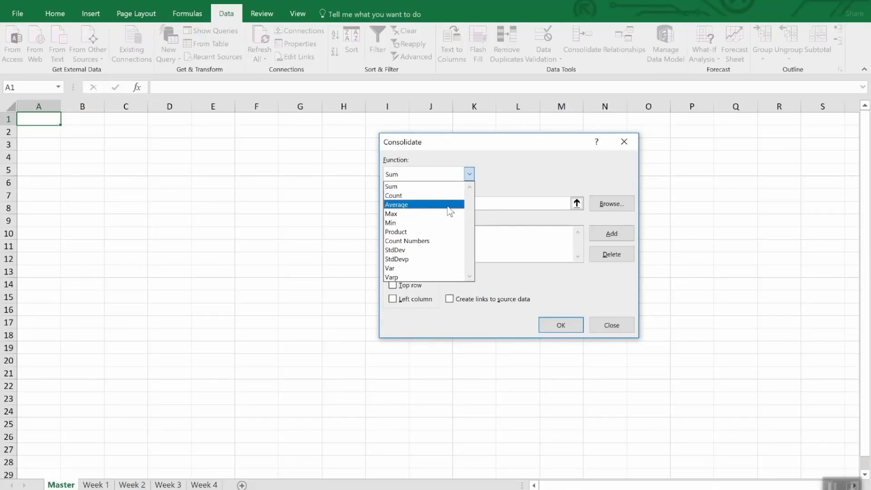
pyautogui.click(520, 172)
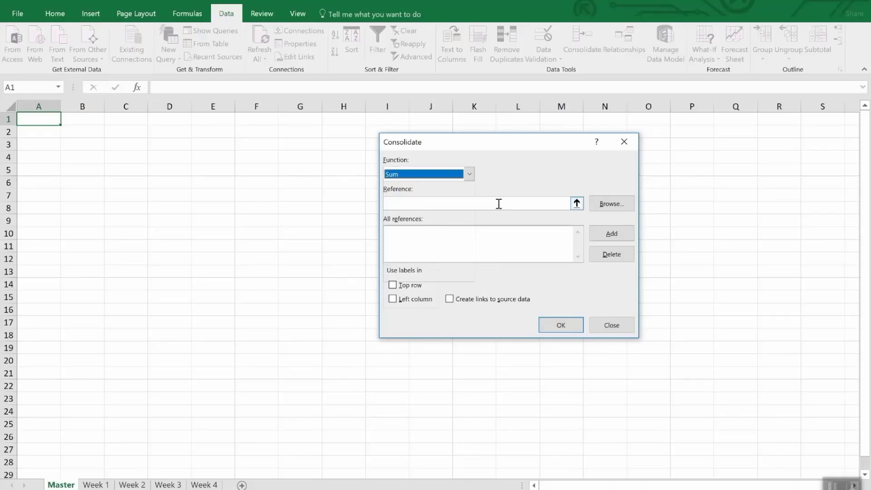
# Add the range A1:F6 of the Week 1 sheet to the consolidation references.
pyautogui.click(576, 203)
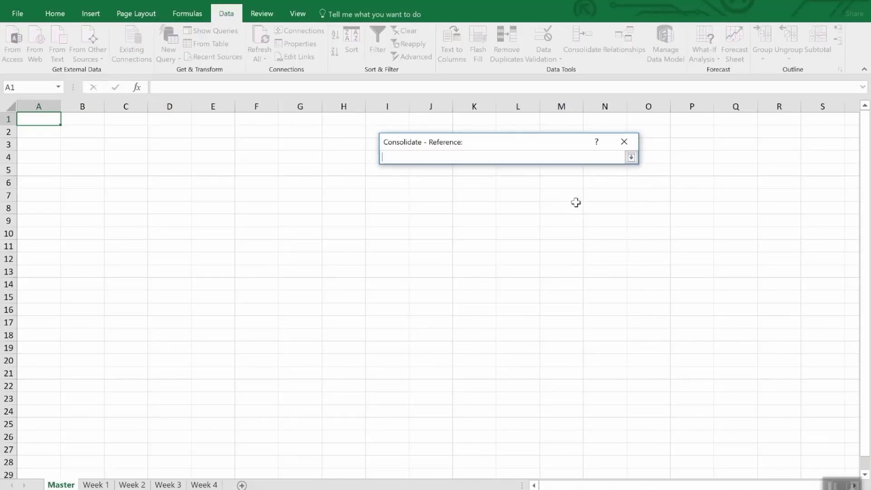
pyautogui.click(95, 484)
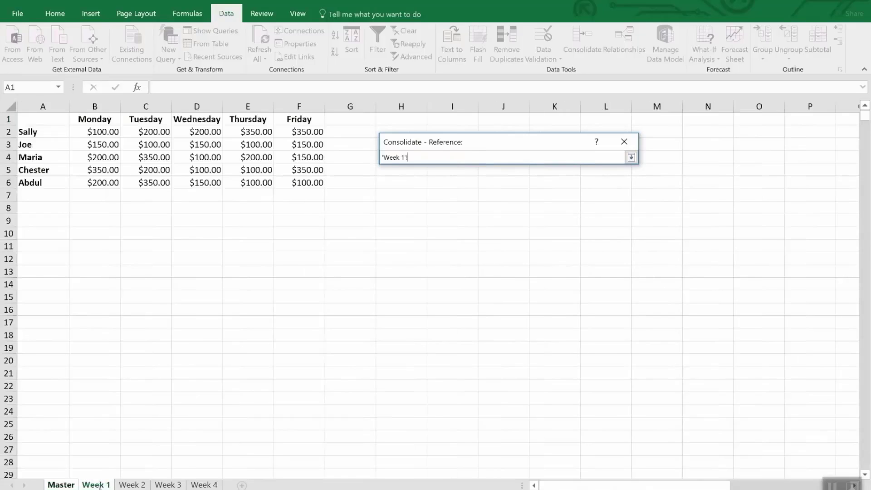
pyautogui.moveTo(43, 117); pyautogui.dragTo(310, 183)
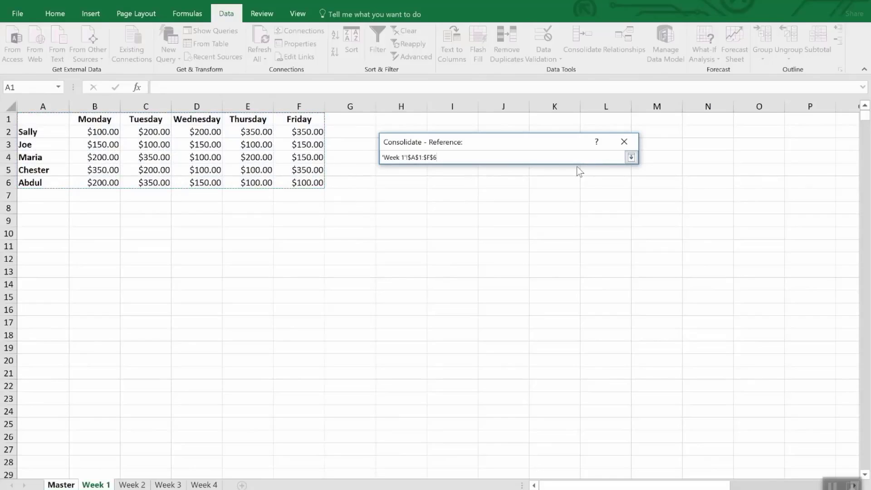
pyautogui.click(631, 157)
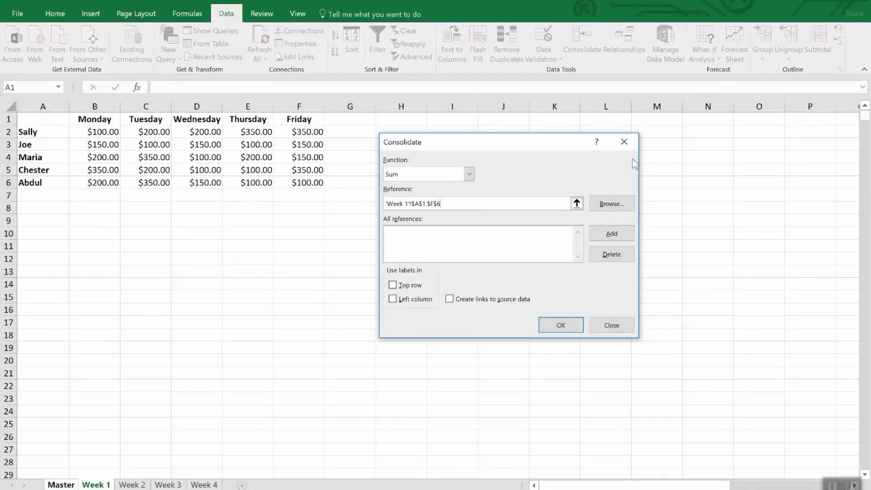
pyautogui.click(603, 230)
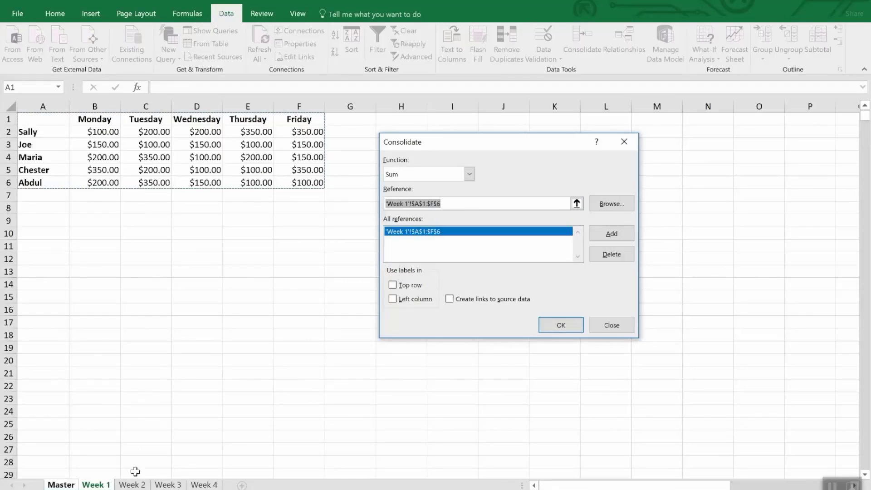
# Add the same A1:F6 range from the Week 2, Week 3 and Week 4 sheets to the consolidation references.
pyautogui.click(133, 484)
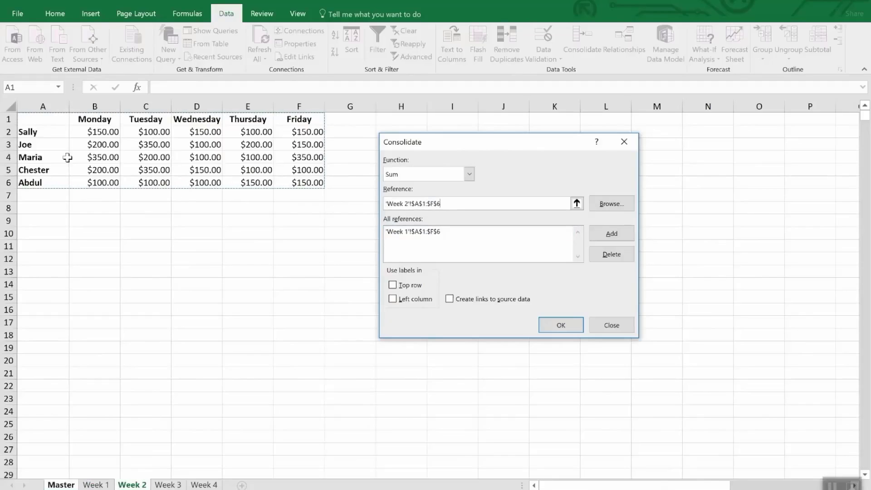
pyautogui.click(606, 235)
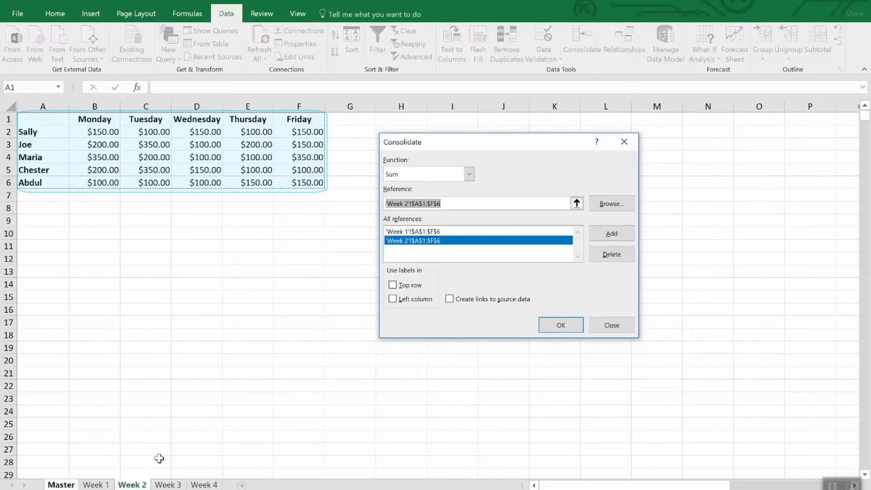
pyautogui.click(162, 483)
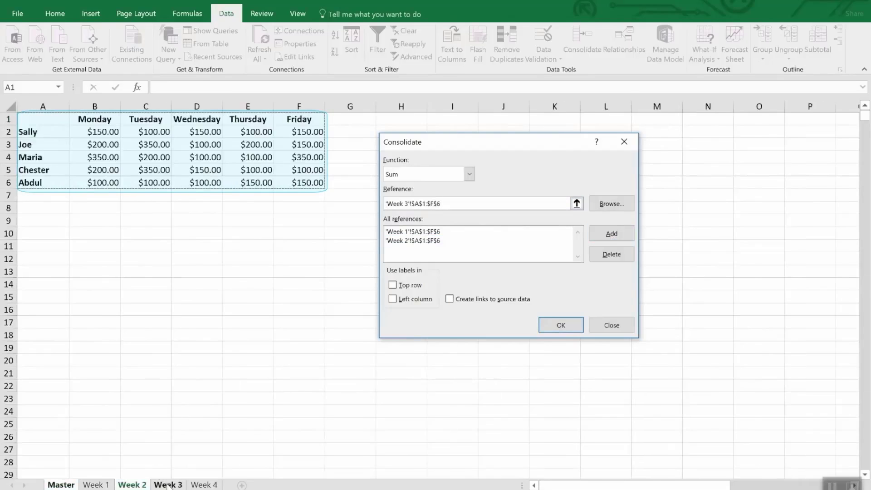
pyautogui.click(610, 233)
pyautogui.click(198, 484)
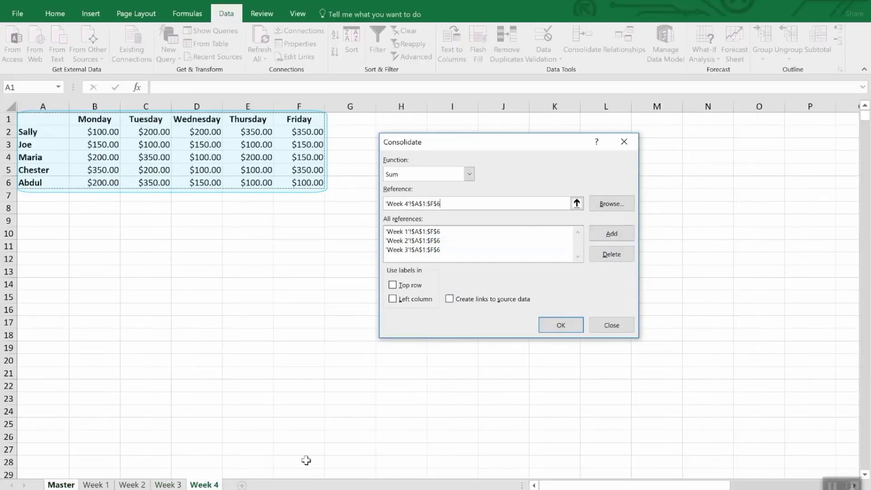
pyautogui.click(628, 234)
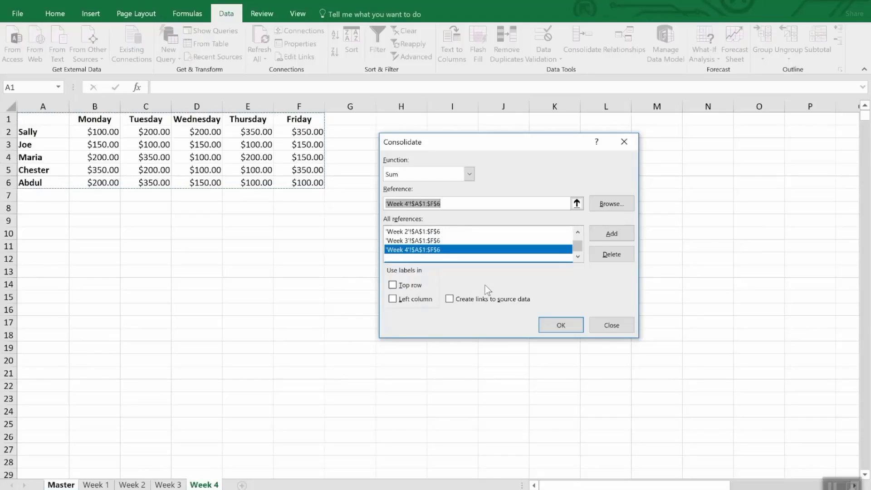
# Consolidate the ranges into the Master sheet using top row and left column labels, with links to the source data.
pyautogui.click(416, 289)
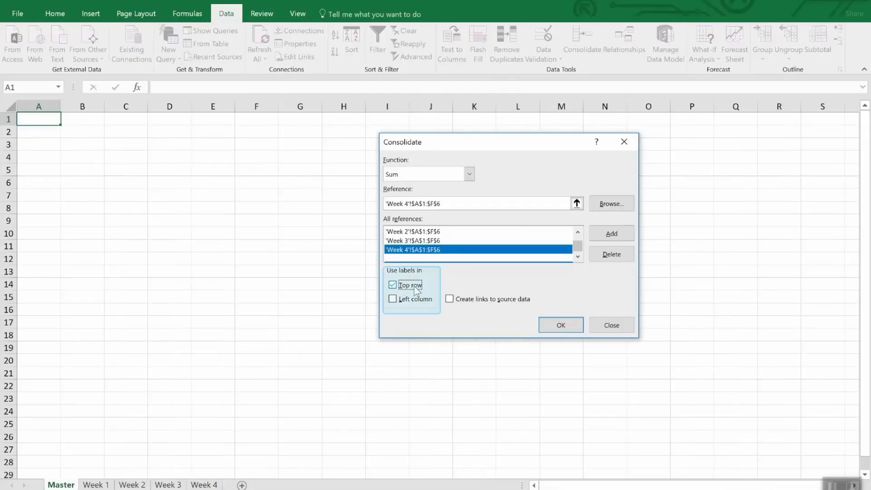
pyautogui.click(416, 301)
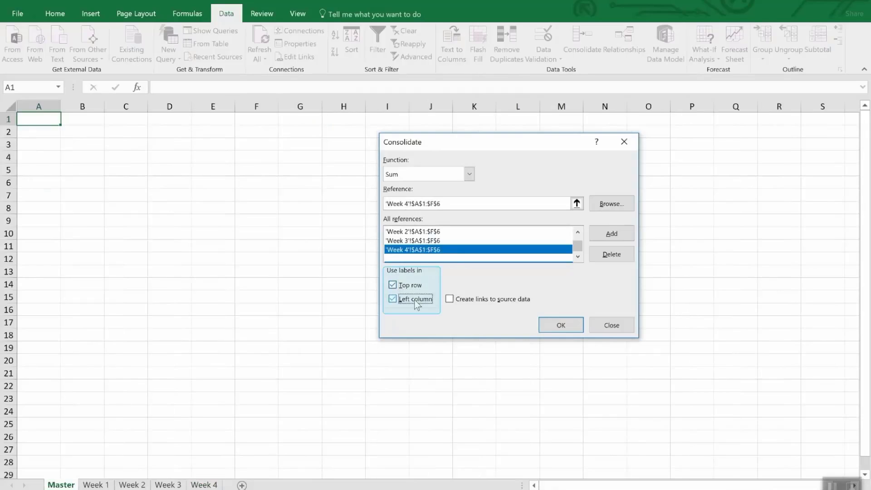
pyautogui.click(493, 302)
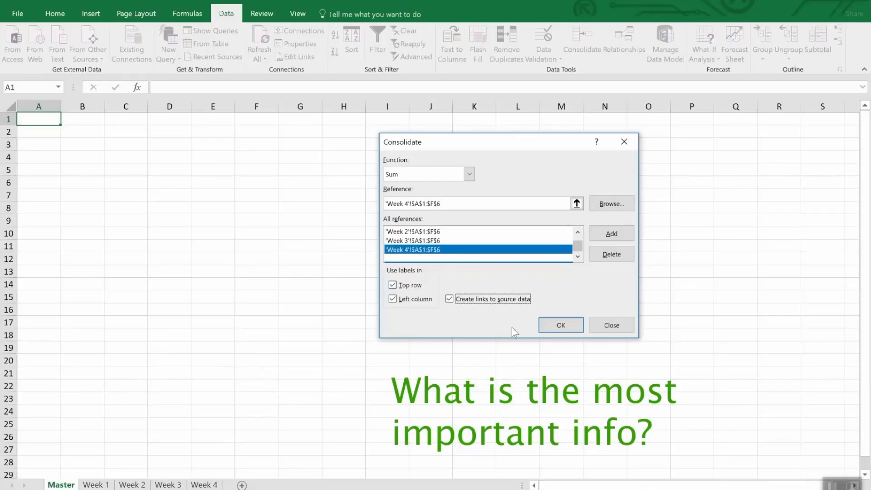
pyautogui.click(554, 333)
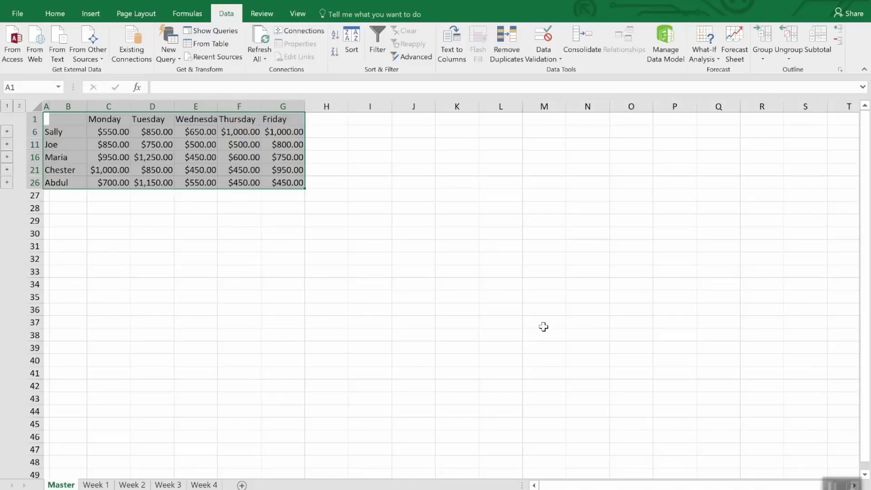
pyautogui.click(543, 326)
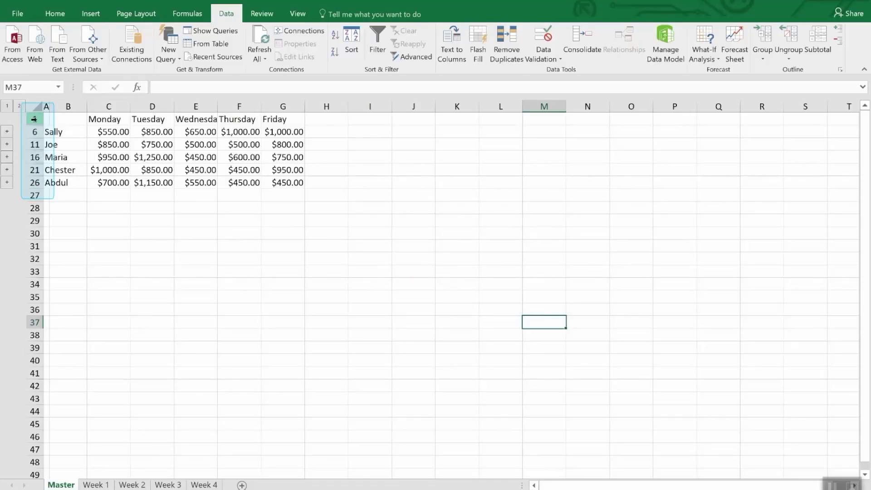
# Try unhiding the detail rows within rows 1 to 26 of the Master sheet, and undo it.
pyautogui.moveTo(34, 119); pyautogui.dragTo(29, 182)
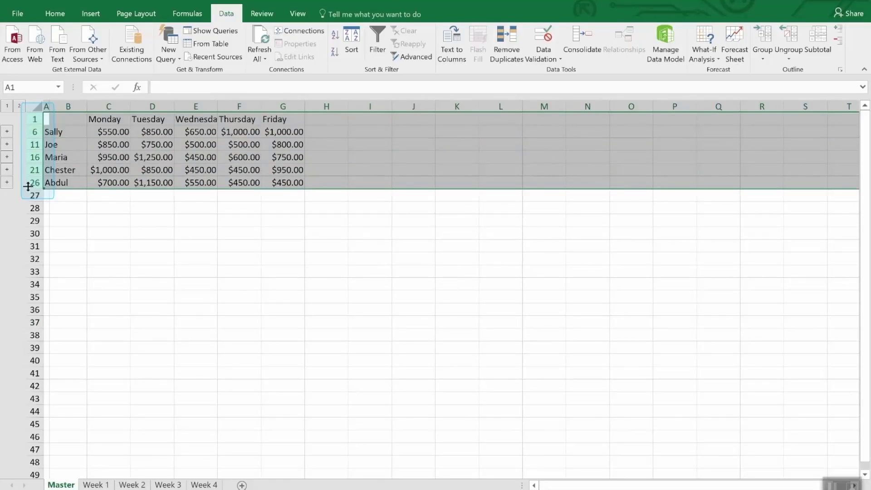
pyautogui.rightClick(31, 183)
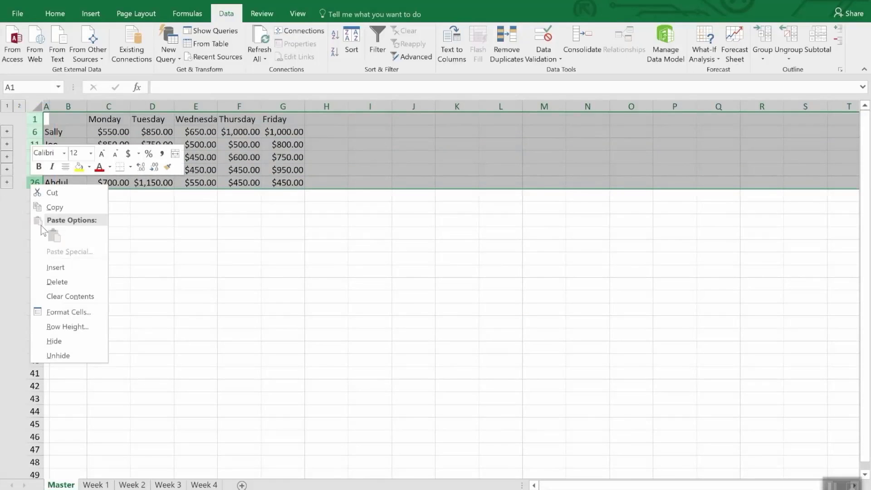
pyautogui.click(48, 355)
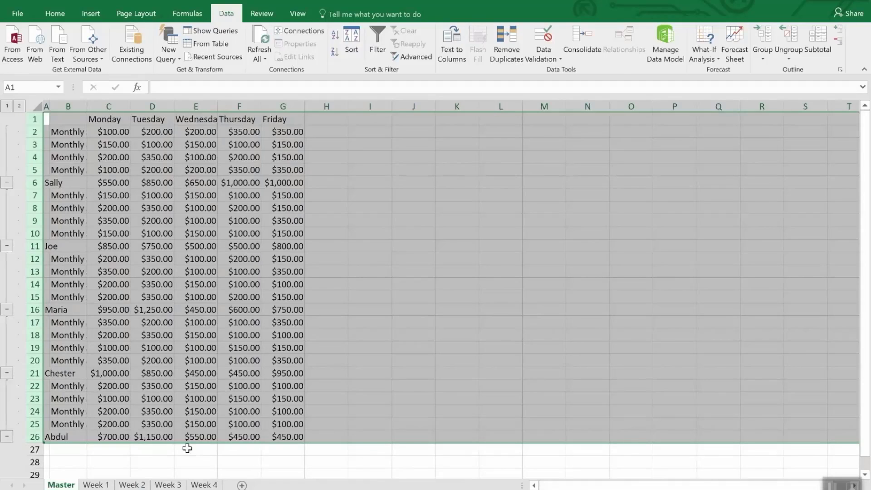
pyautogui.click(194, 461)
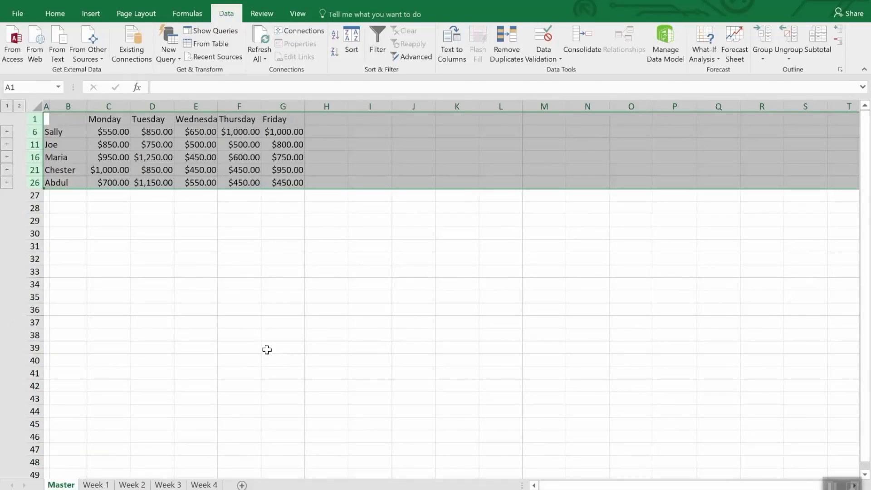
pyautogui.click(235, 236)
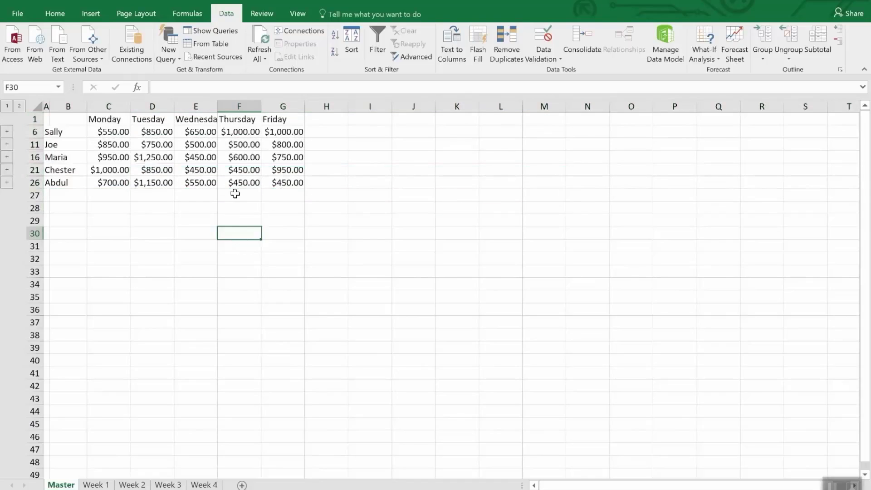
# Check the formula in the Master sheet's cell F6 and set the Thursday amount in cell E2 of Week 4 to 3500.
pyautogui.click(252, 132)
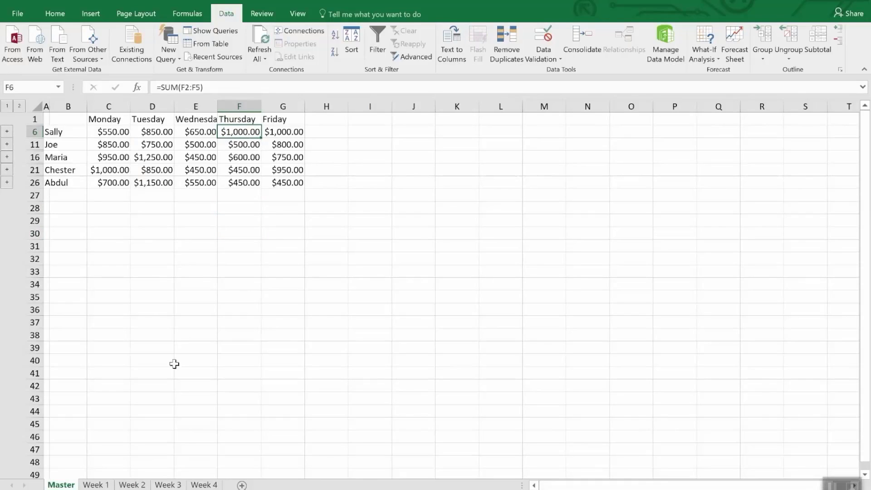
pyautogui.click(200, 485)
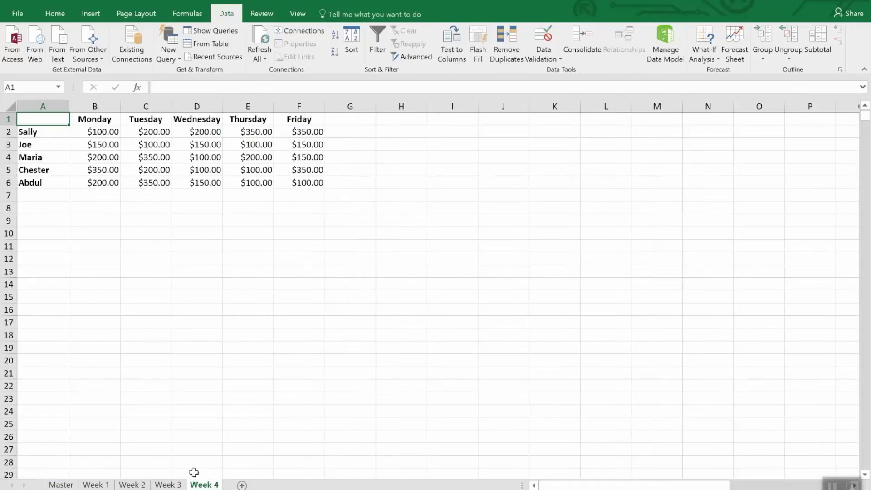
pyautogui.click(256, 133)
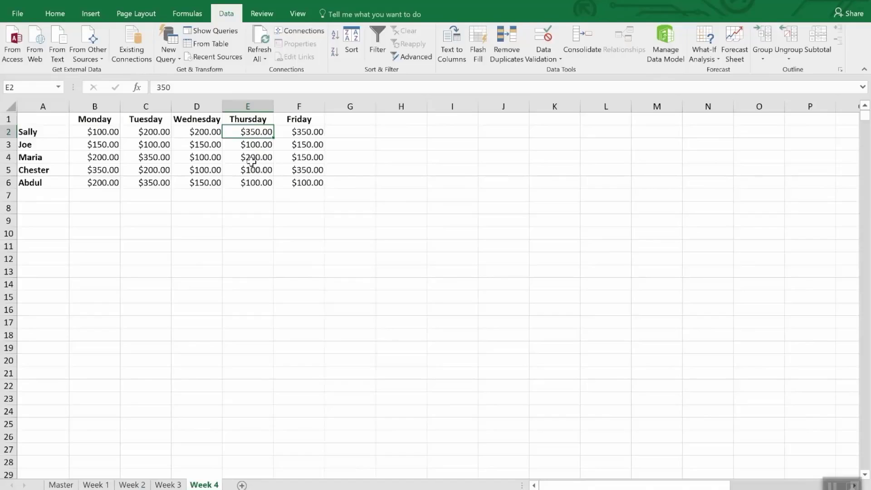
pyautogui.write('3500')
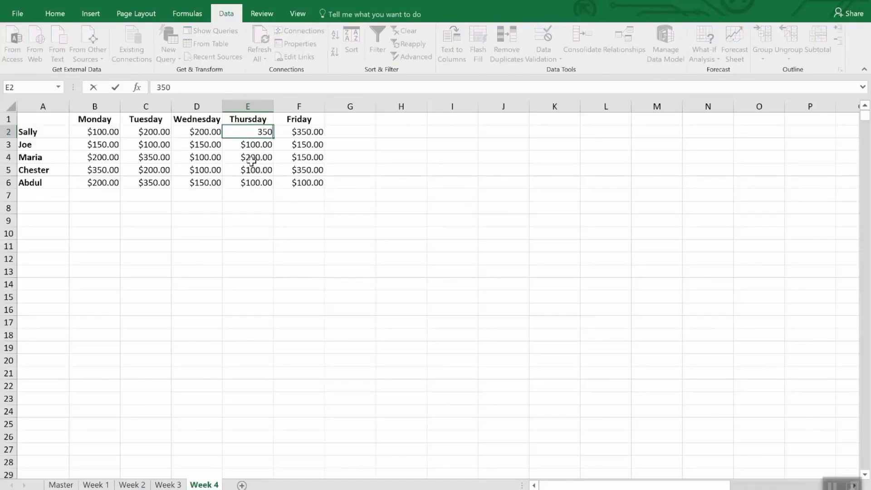
pyautogui.write('.')
pyautogui.press('Return')
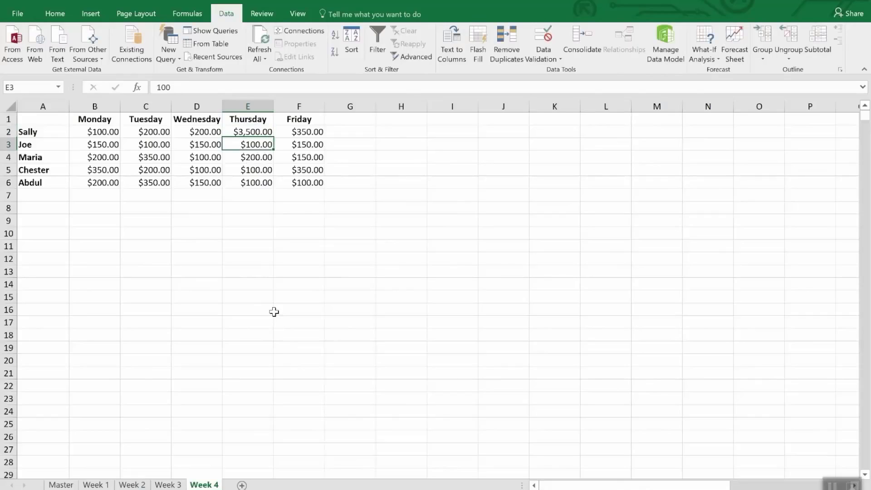
# Check the linked Thursday total in cell F6 of the Master sheet and reopen the consolidation settings.
pyautogui.click(63, 484)
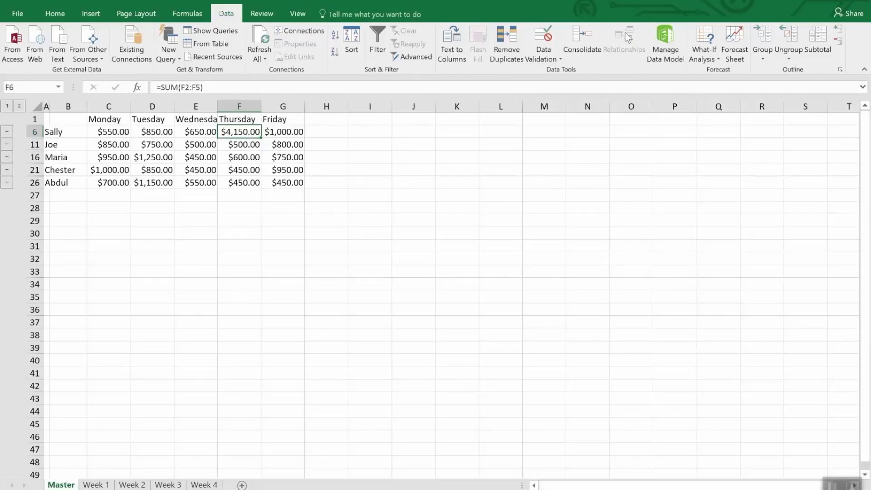
pyautogui.click(587, 39)
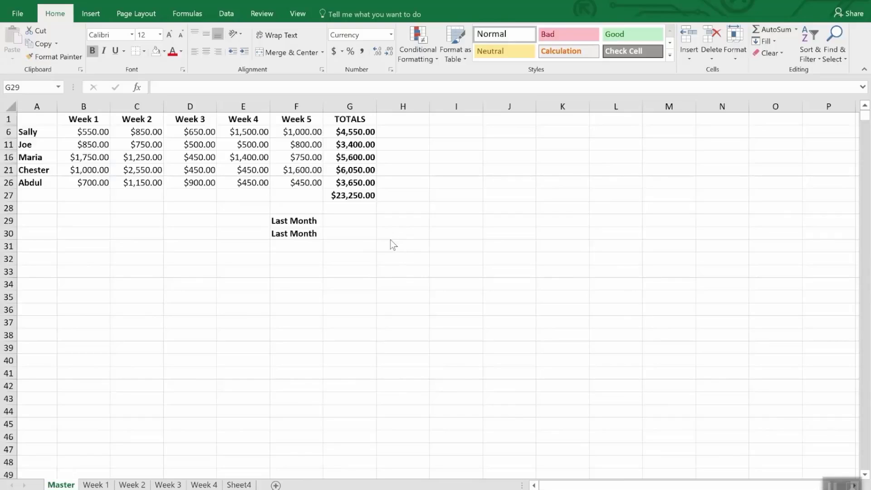
# Link cell G29 to the highlighted grand total in G47 on the Master sheet of Monthly Sales.xlsx and review the resulting reference.
pyautogui.click(335, 220)
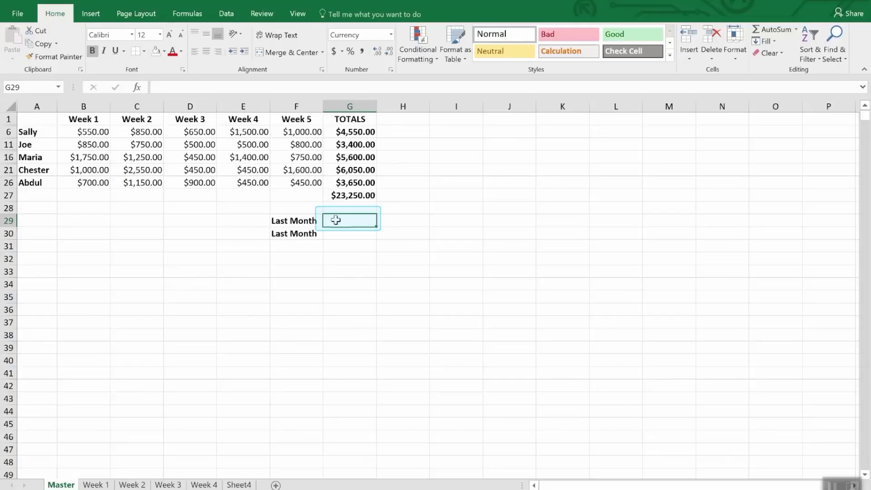
pyautogui.write('=')
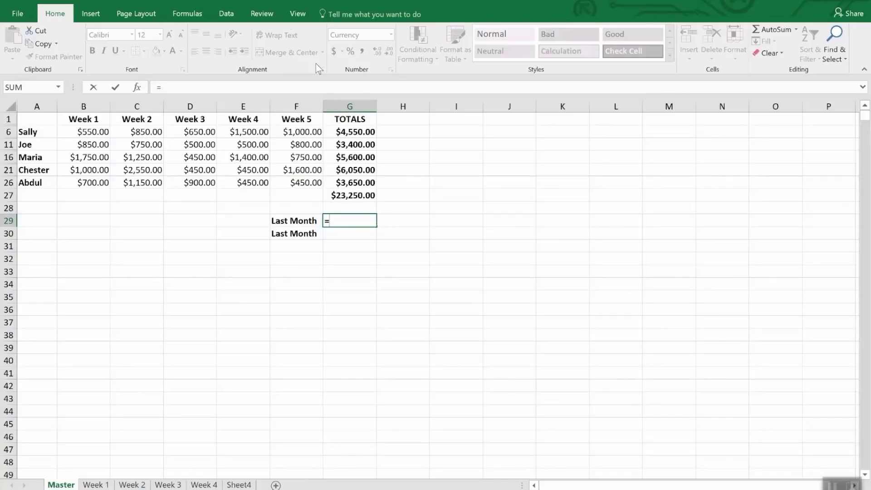
pyautogui.click(296, 14)
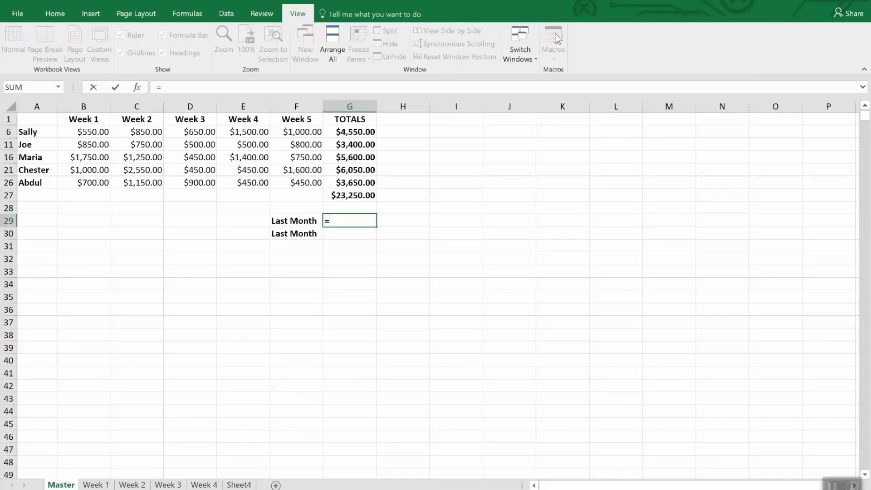
pyautogui.click(531, 50)
pyautogui.click(535, 72)
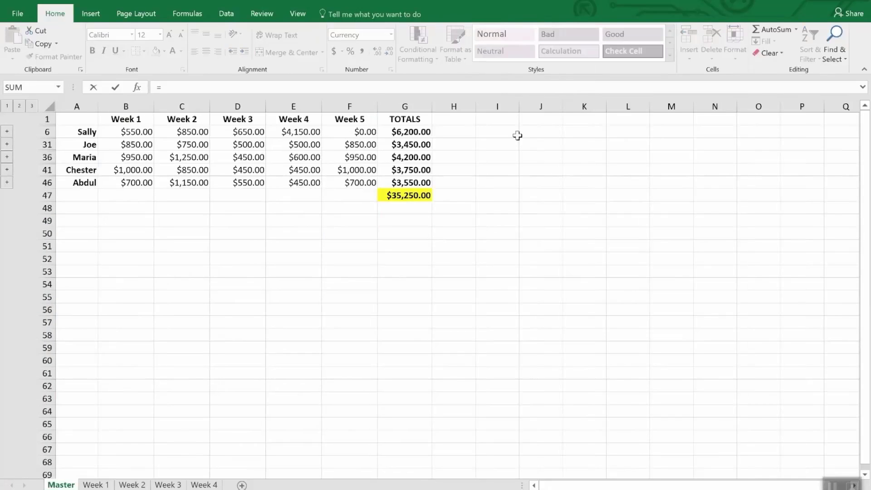
pyautogui.click(408, 195)
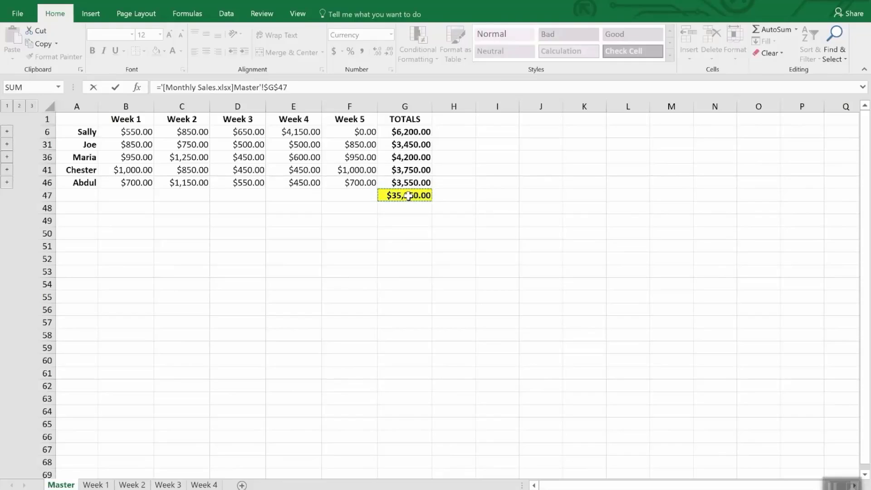
pyautogui.press('Return')
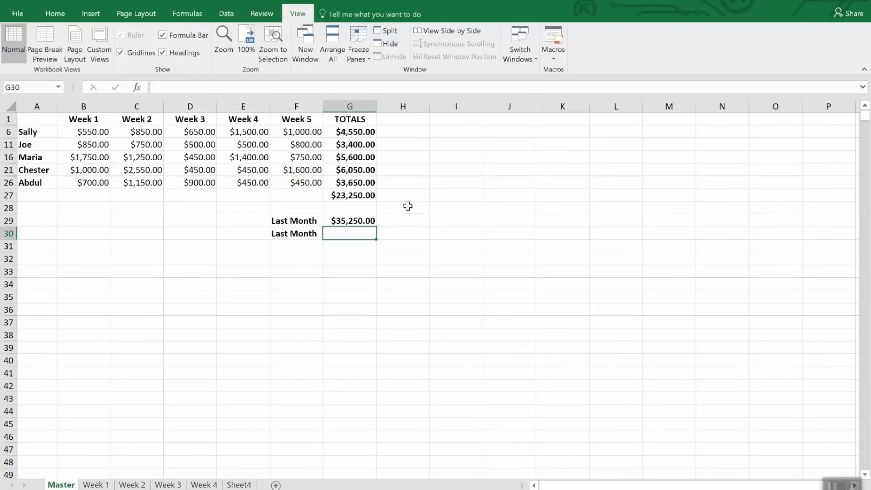
pyautogui.click(369, 222)
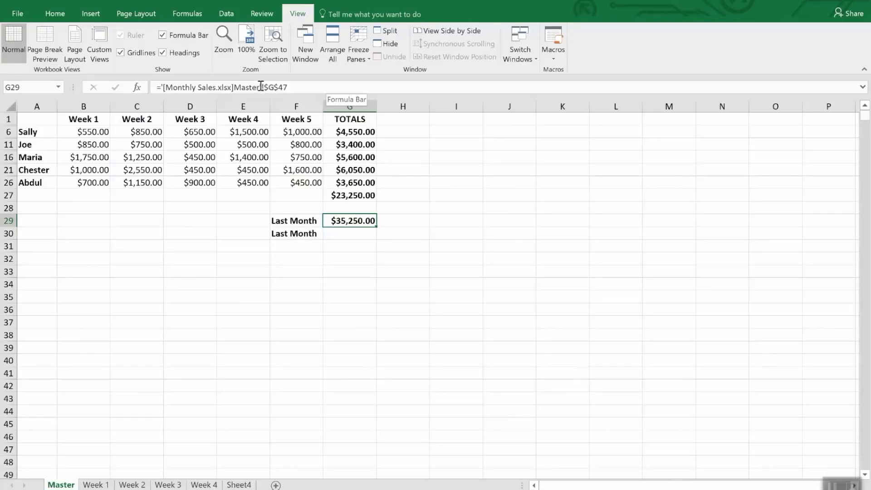
# Select cell G30 for the second Last Month total, then copy the highlighted grand total in G47 from the Monthly Sales workbook's Master sheet.
pyautogui.click(340, 233)
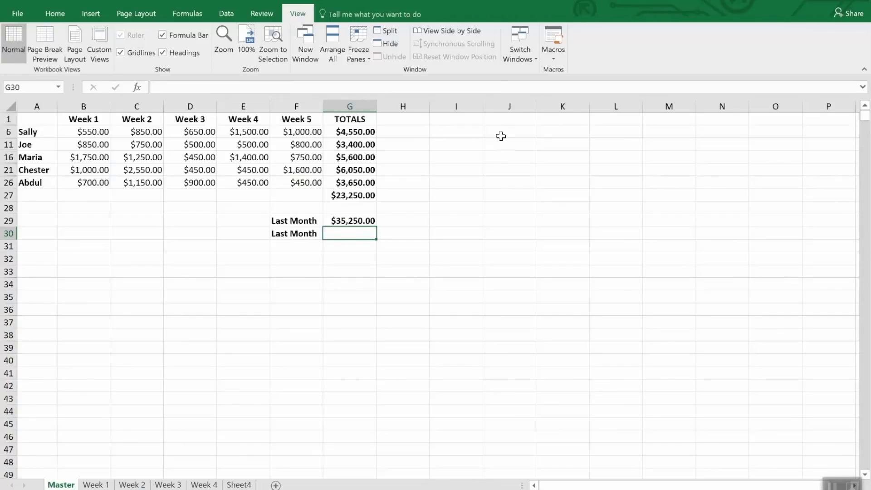
pyautogui.click(525, 46)
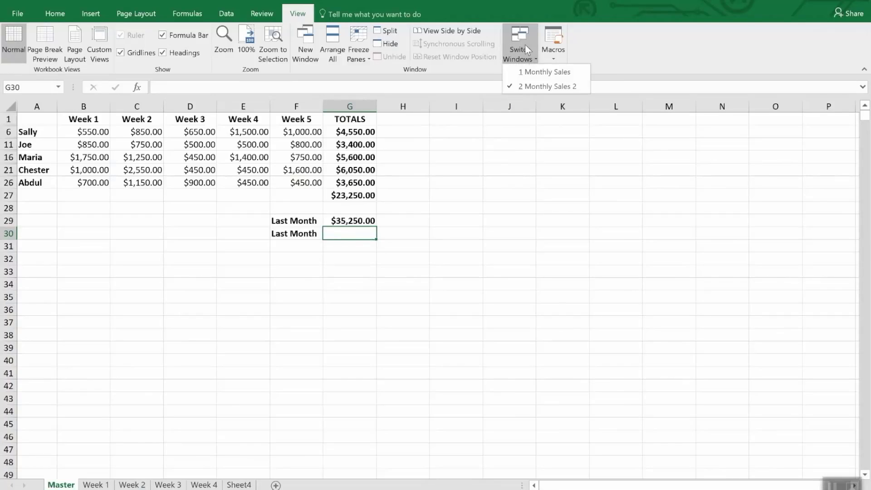
pyautogui.click(535, 73)
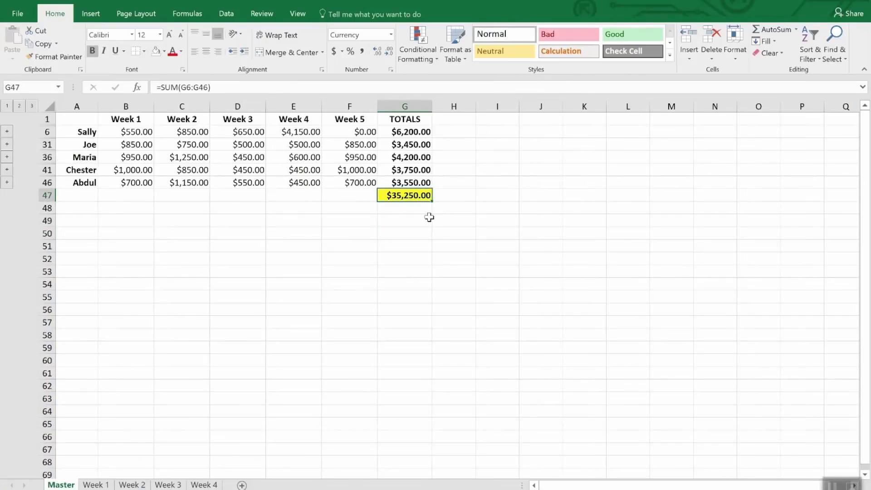
pyautogui.rightClick(414, 196)
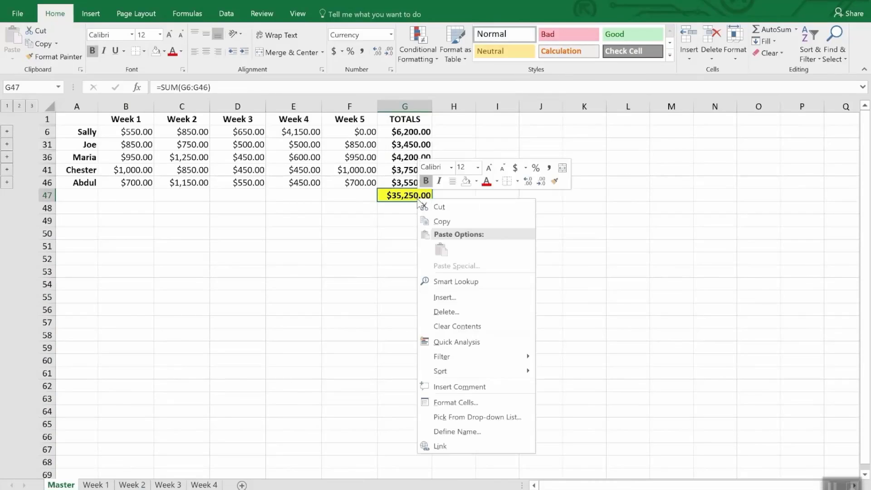
pyautogui.click(438, 218)
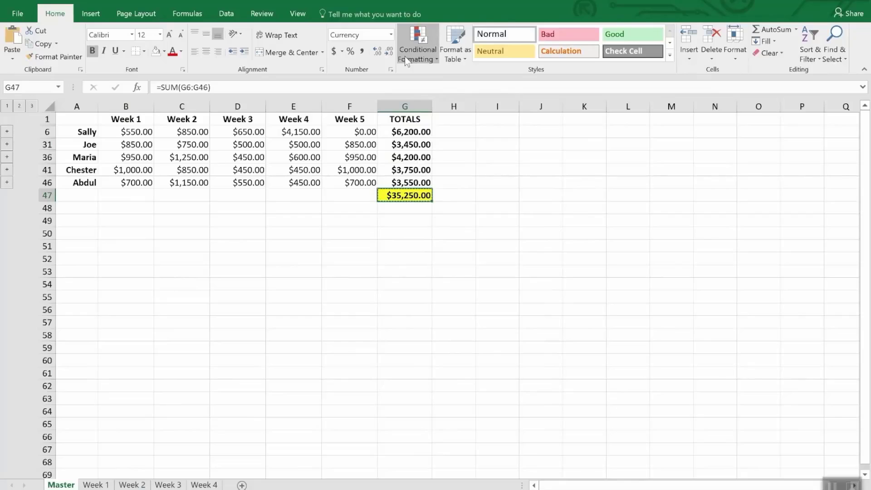
# Switch back to the Monthly Sales 2 workbook and paste the copied total into cell G30 as a link with Paste Special.
pyautogui.hotkey('alt', 'Tab')
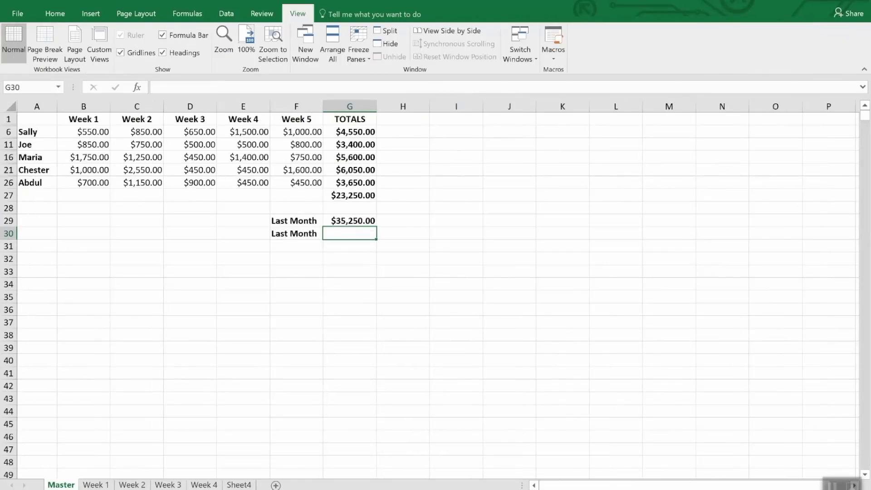
pyautogui.click(55, 13)
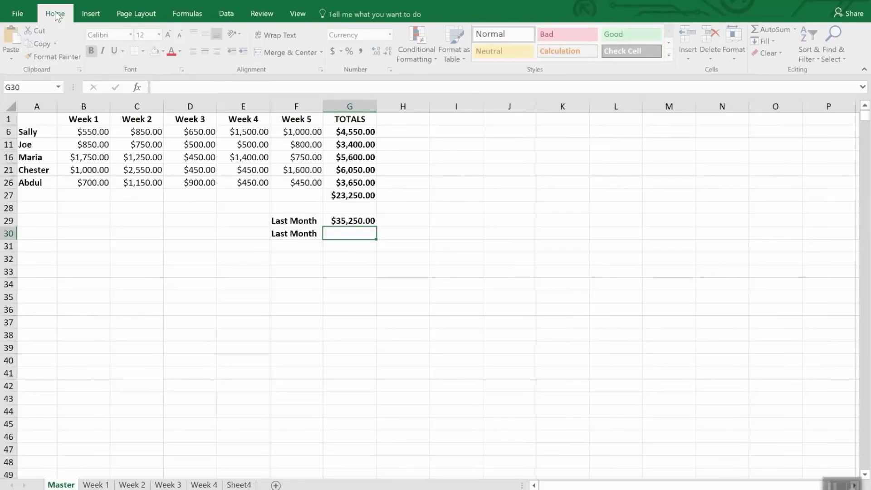
pyautogui.click(10, 60)
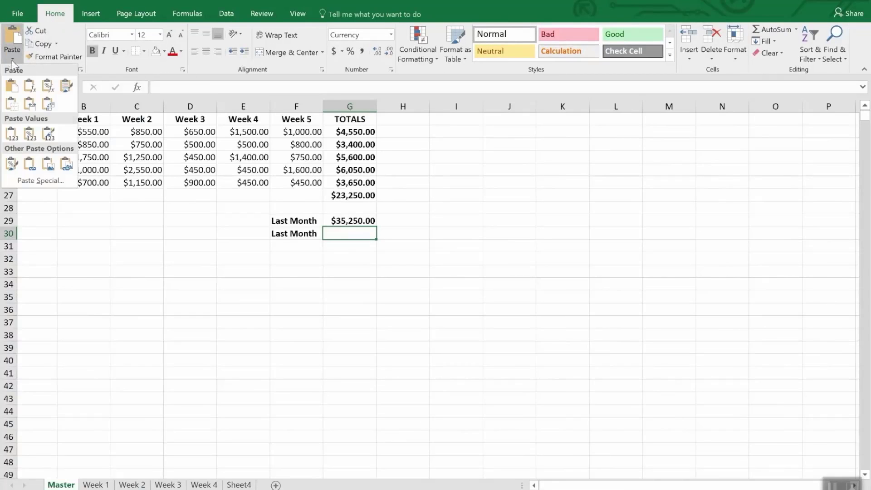
pyautogui.click(38, 180)
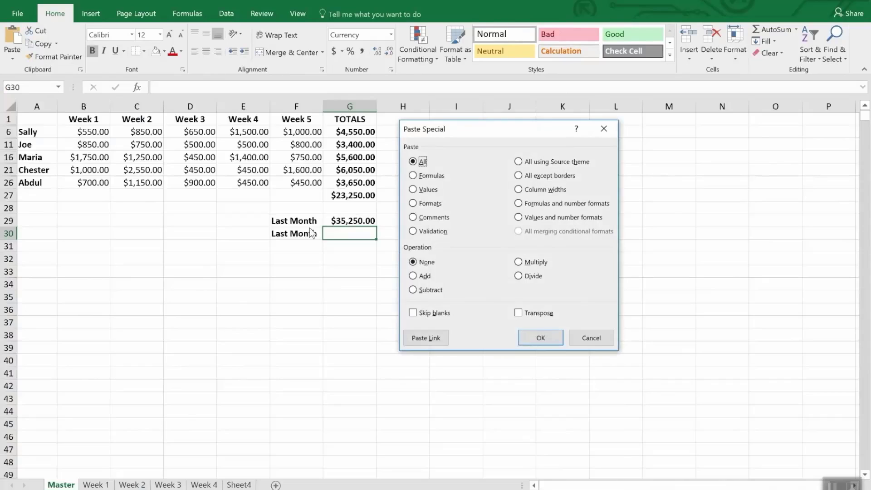
pyautogui.click(410, 341)
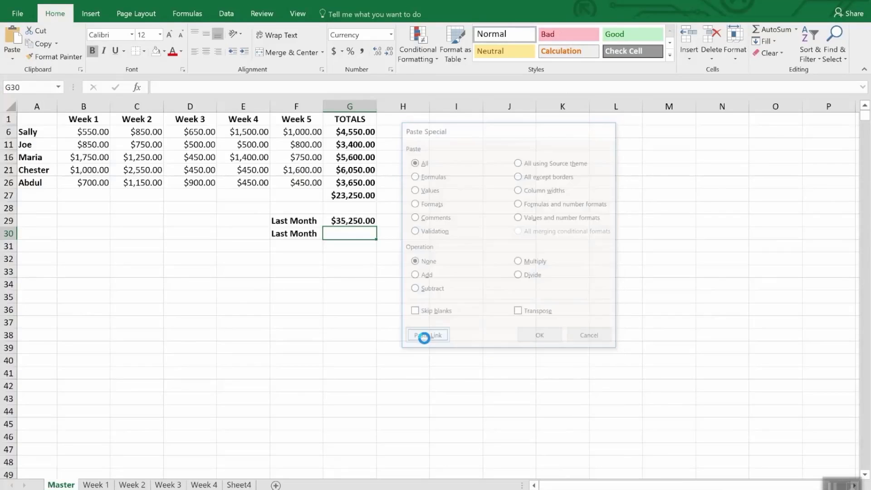
pyautogui.click(417, 179)
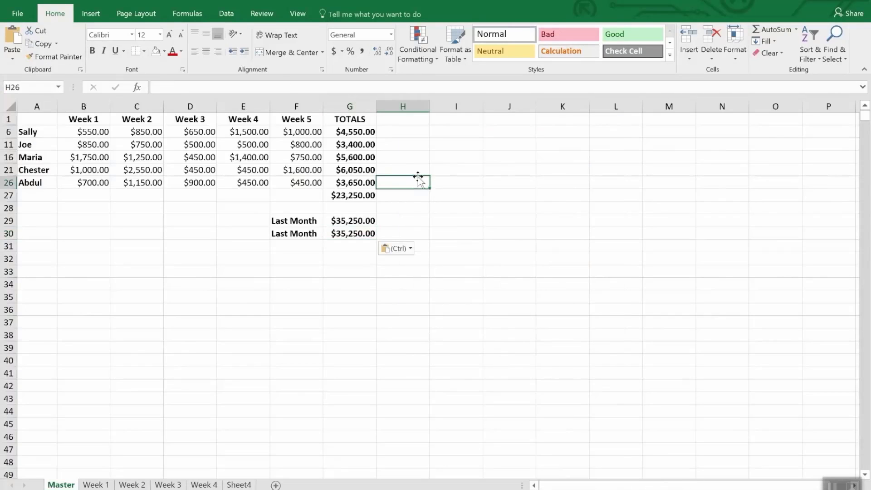
# Compare the external reference formulas in the Last Month cells G29 and G30.
pyautogui.click(354, 242)
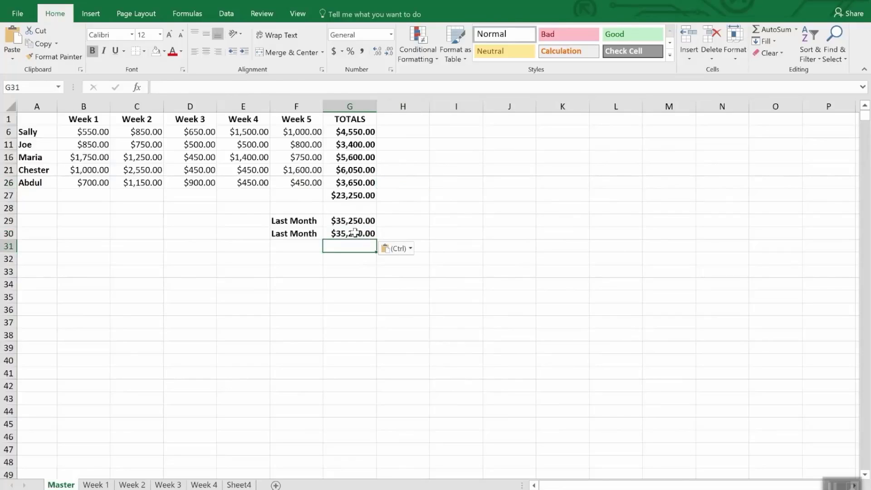
pyautogui.click(356, 232)
pyautogui.click(357, 220)
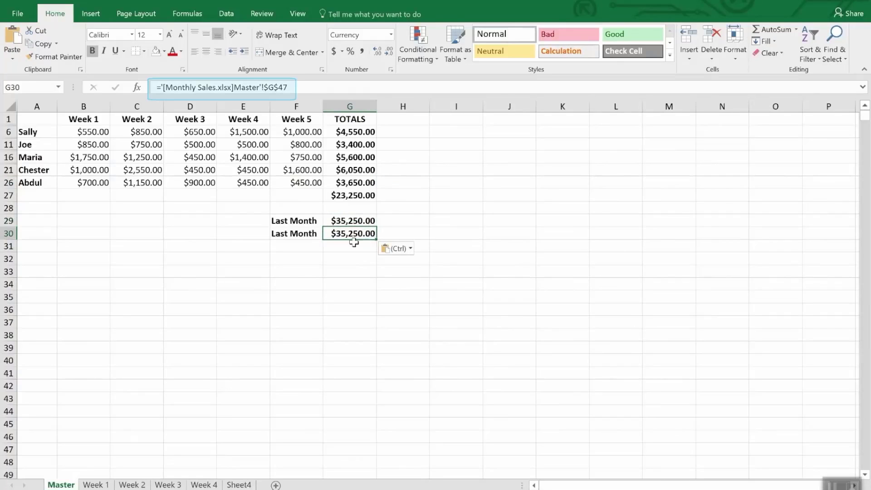
pyautogui.click(356, 233)
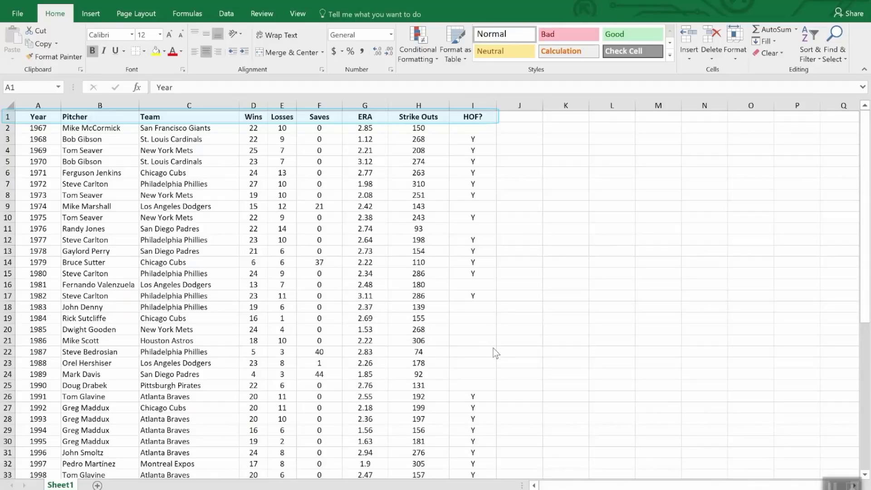
# Look through the pitcher table, sort it by the Wins column from largest to smallest, and review the sorted rows.
pyautogui.scroll(-12, 587, 357)
pyautogui.scroll(12, 587, 357)
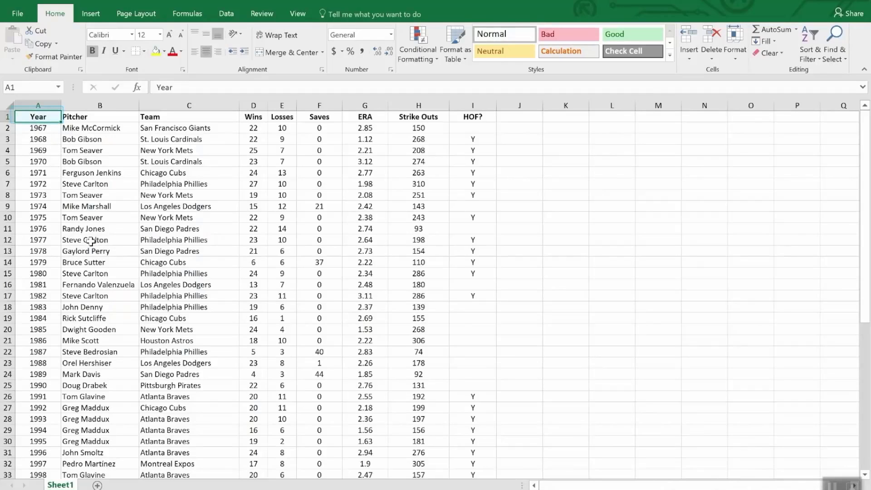
pyautogui.scroll(-12, 112, 291)
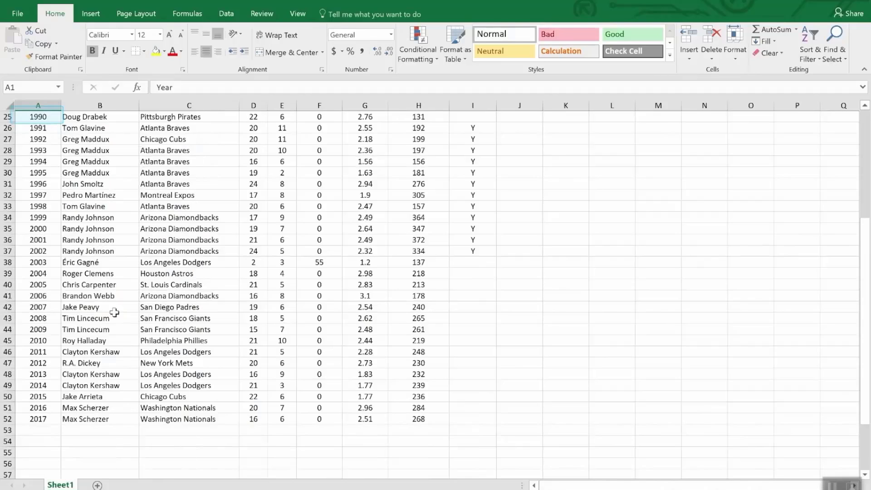
pyautogui.scroll(12, 112, 316)
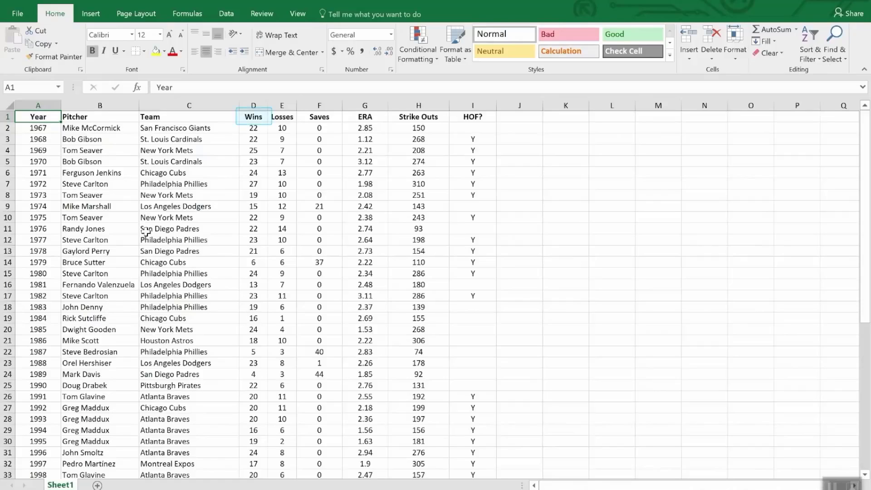
pyautogui.click(257, 120)
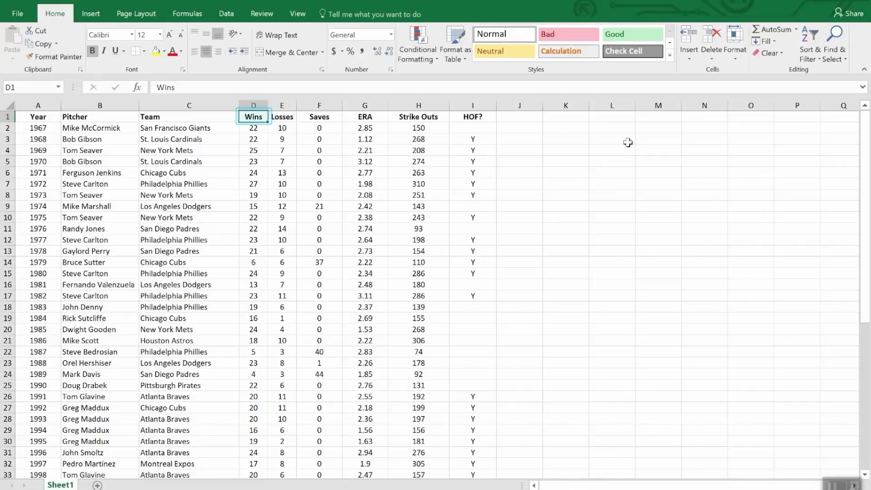
pyautogui.click(812, 34)
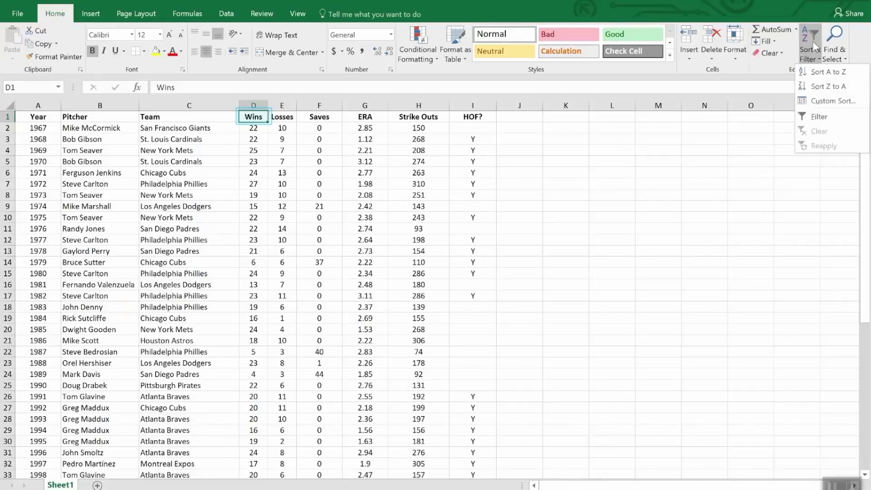
pyautogui.click(820, 87)
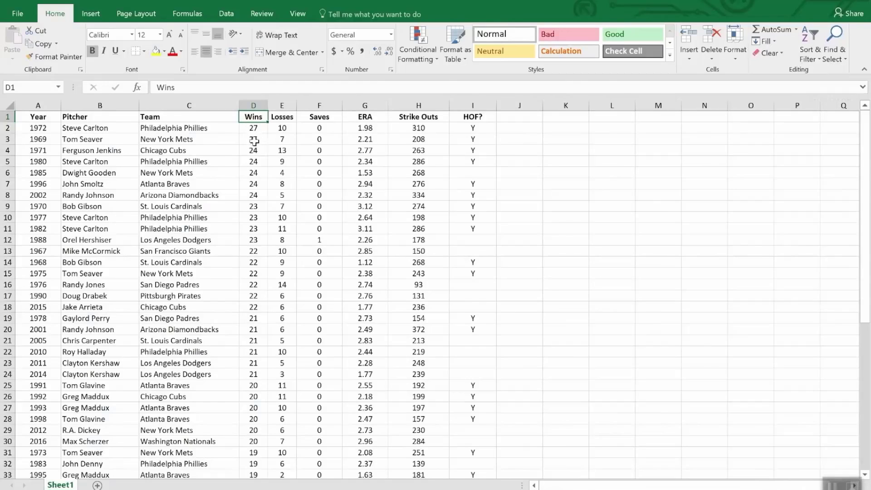
pyautogui.scroll(-8, 253, 143)
pyautogui.scroll(8, 253, 144)
# Apply a custom sort by Wins from largest to smallest with a second level by ERA from smallest to largest.
pyautogui.click(811, 37)
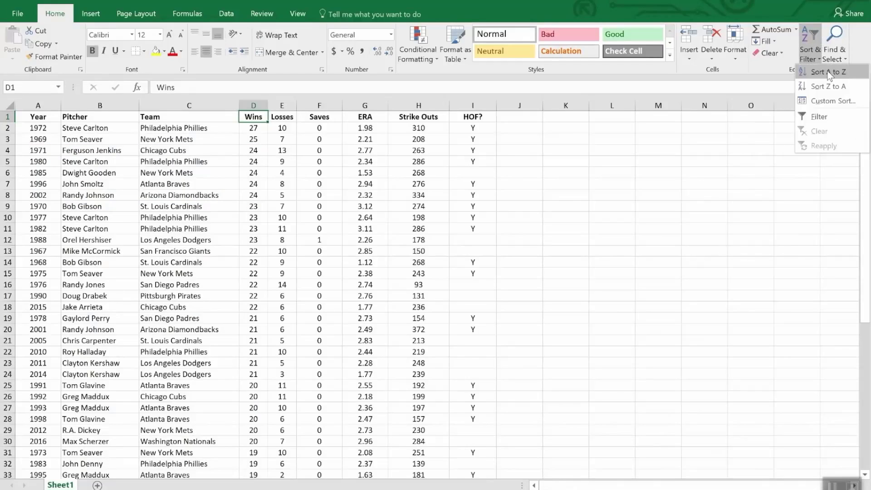
pyautogui.click(831, 100)
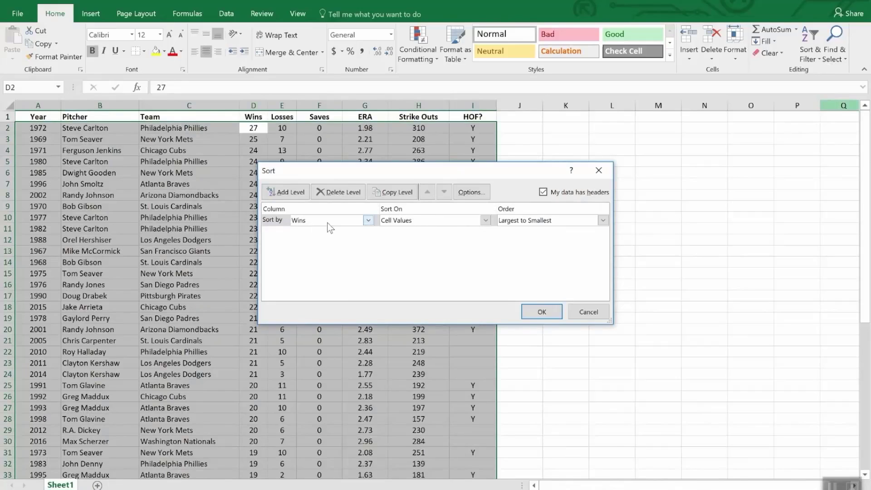
pyautogui.click(290, 193)
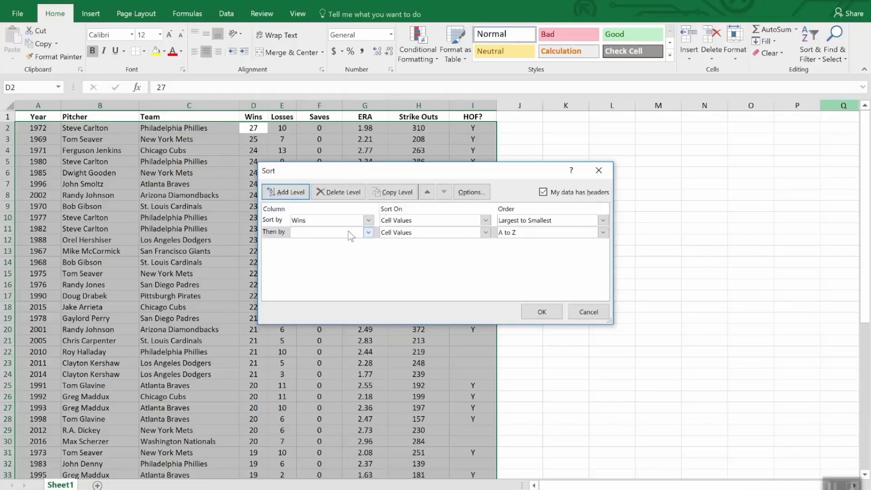
pyautogui.click(368, 233)
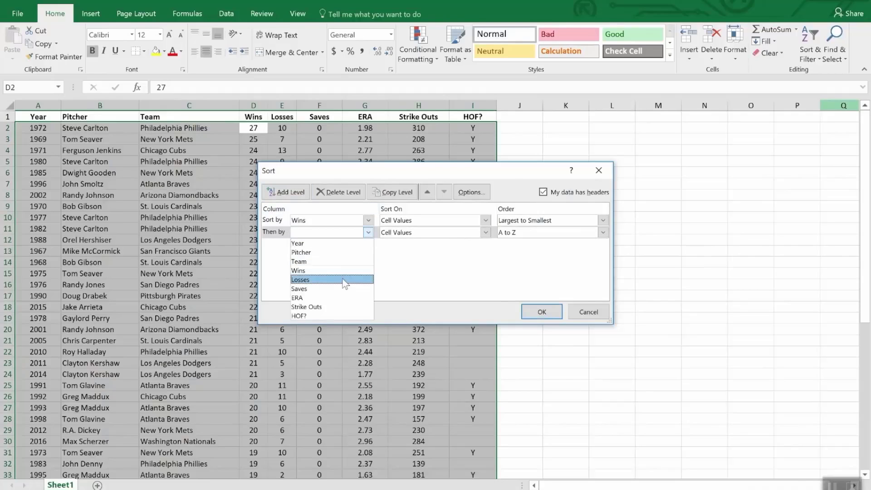
pyautogui.click(344, 298)
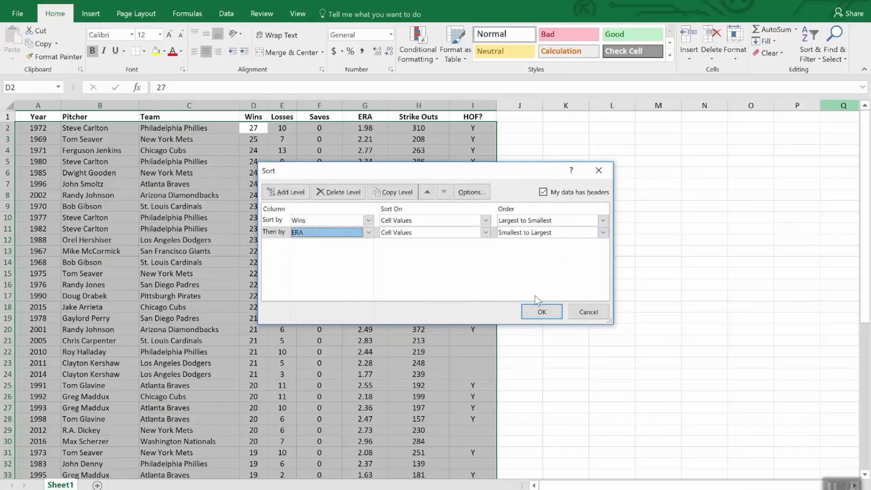
pyautogui.click(540, 311)
pyautogui.press('Up')
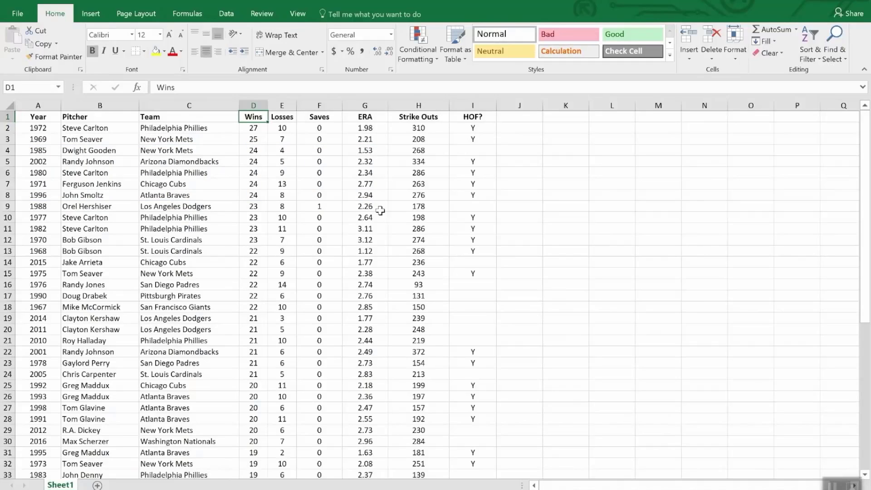
# Turn on filtering for the pitcher table and show only the rows marked Y in the HOF? column.
pyautogui.click(320, 117)
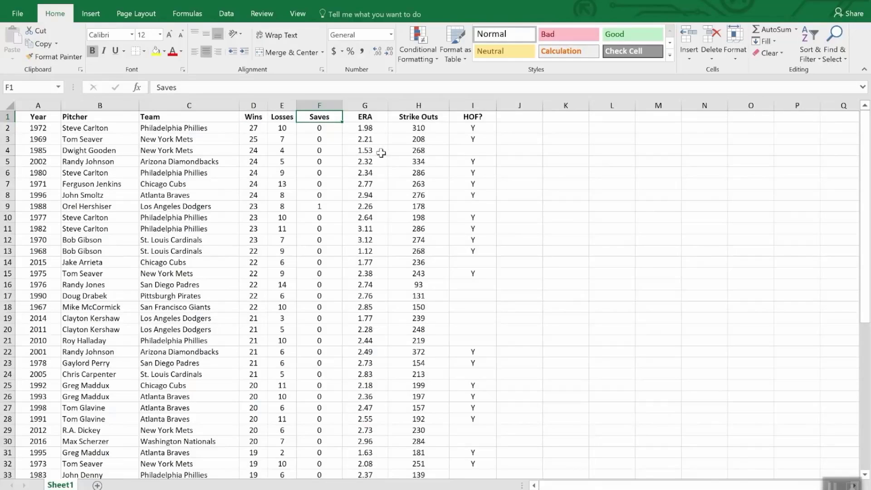
pyautogui.click(807, 38)
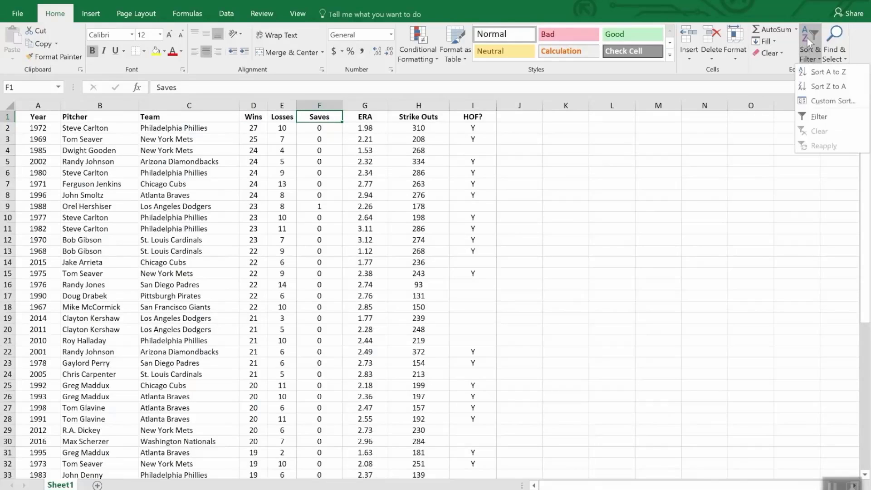
pyautogui.click(819, 118)
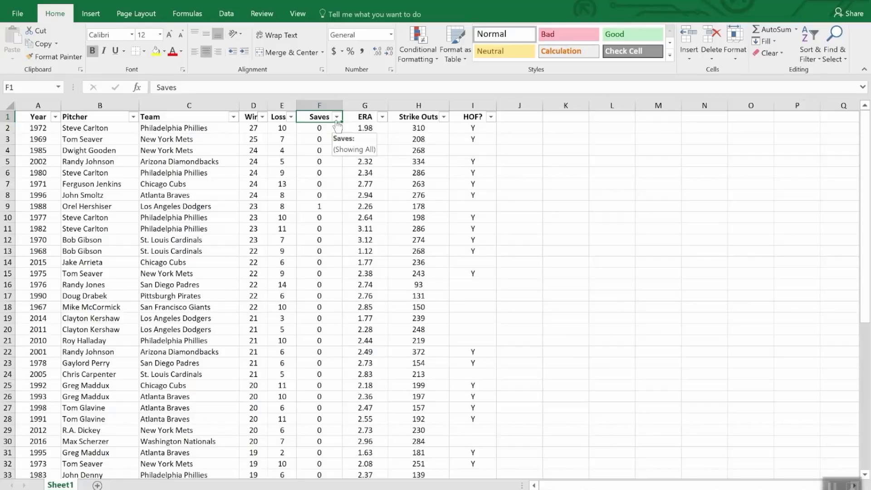
pyautogui.click(491, 117)
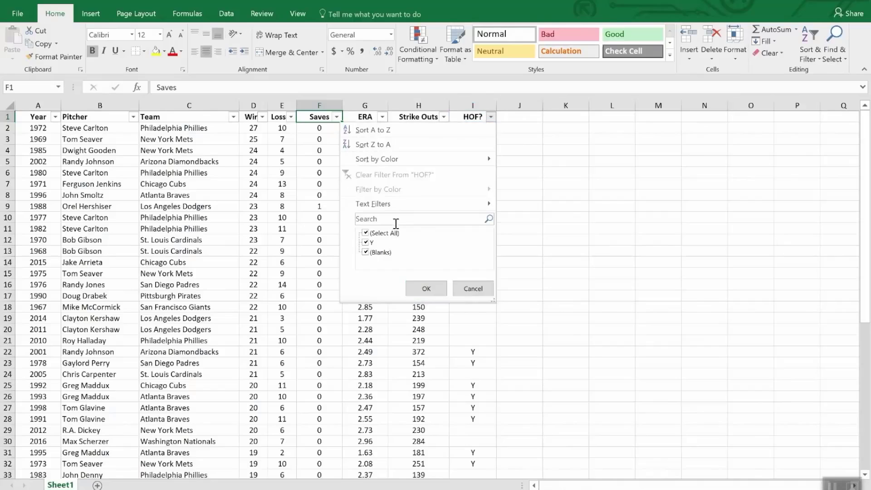
pyautogui.click(372, 234)
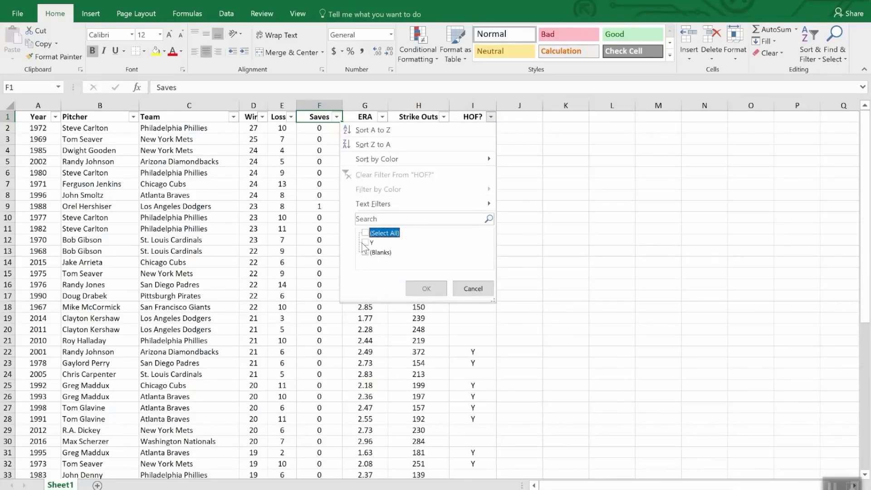
pyautogui.click(367, 242)
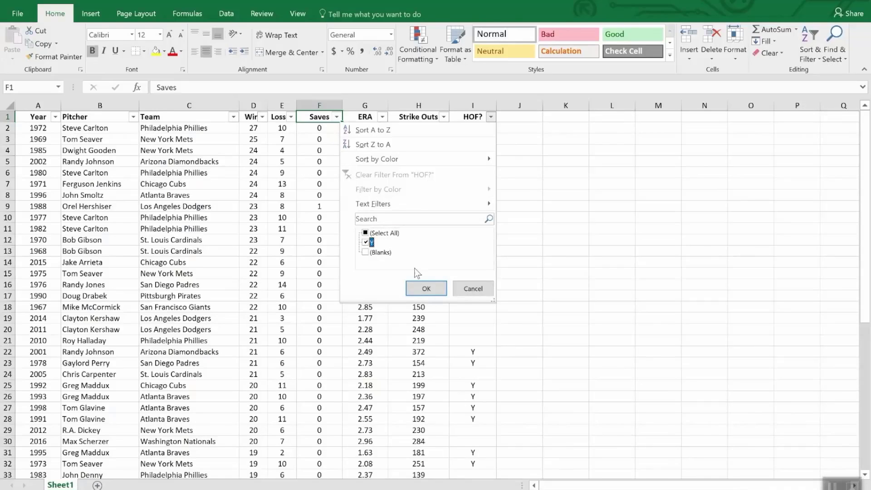
pyautogui.click(426, 288)
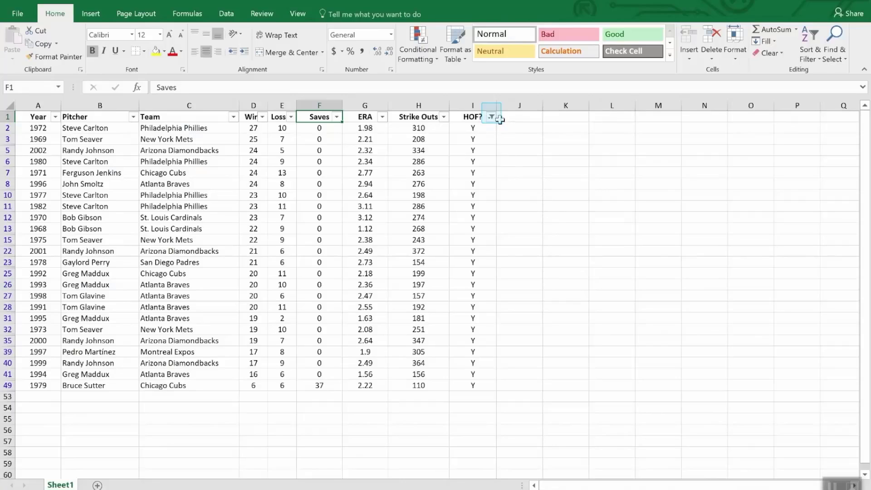
# Sort the filtered pitcher table by the Strike Outs column from largest to smallest.
pyautogui.moveTo(491, 120)
pyautogui.moveTo(494, 121)
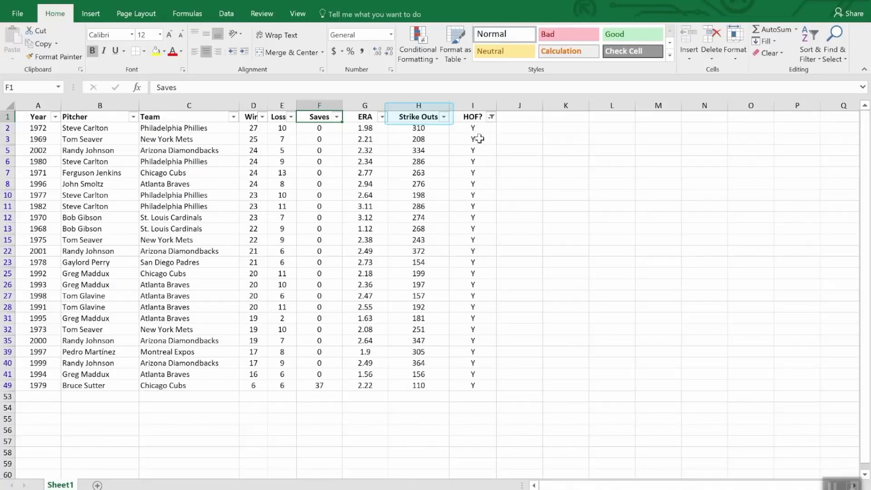
pyautogui.click(445, 118)
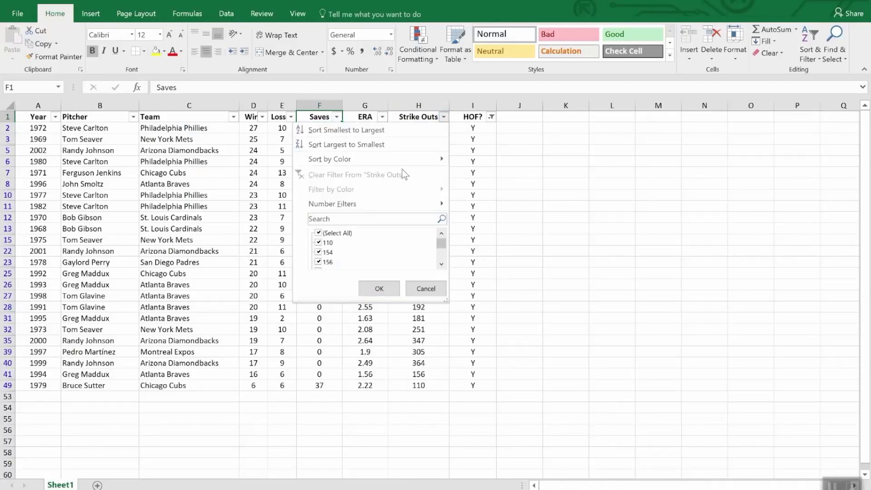
pyautogui.click(392, 146)
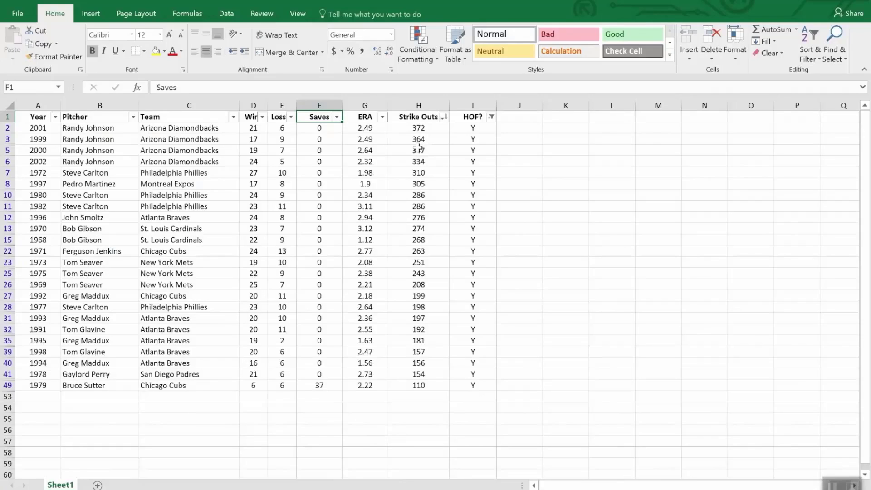
# Apply a number filter to the Wins column that shows only rows where wins are less than 20.
pyautogui.click(262, 117)
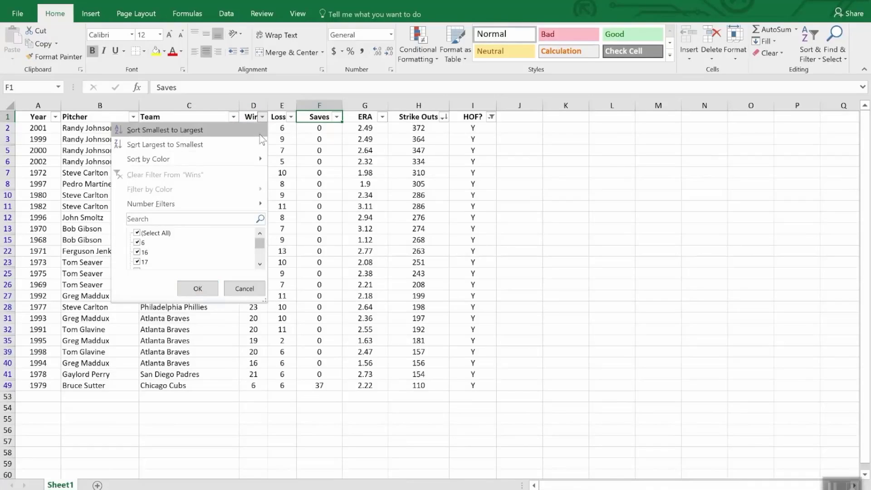
pyautogui.moveTo(233, 203)
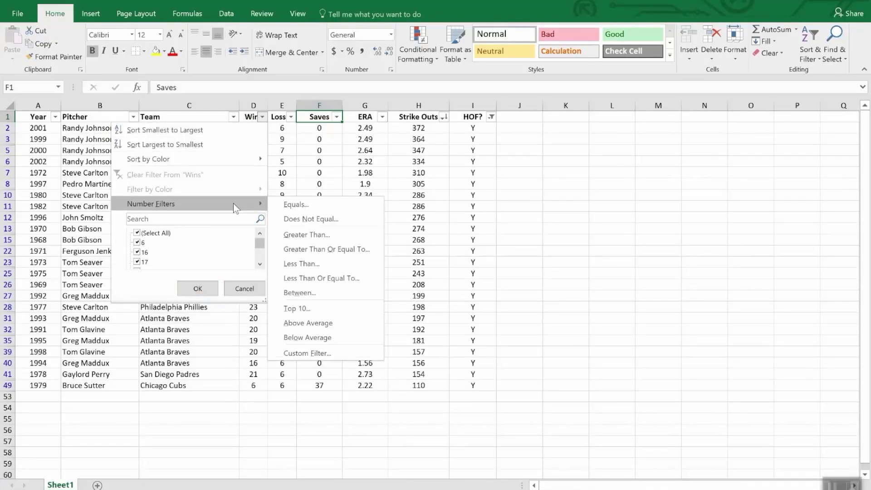
pyautogui.click(324, 267)
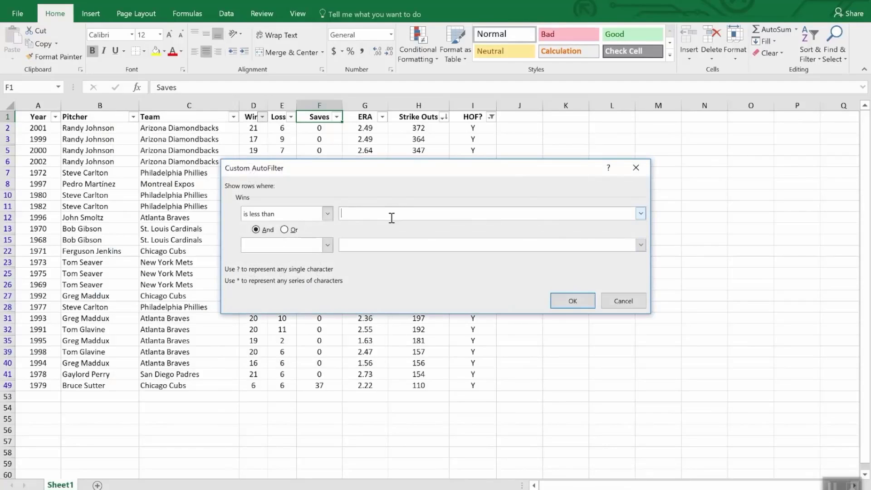
pyautogui.write('20')
pyautogui.click(572, 302)
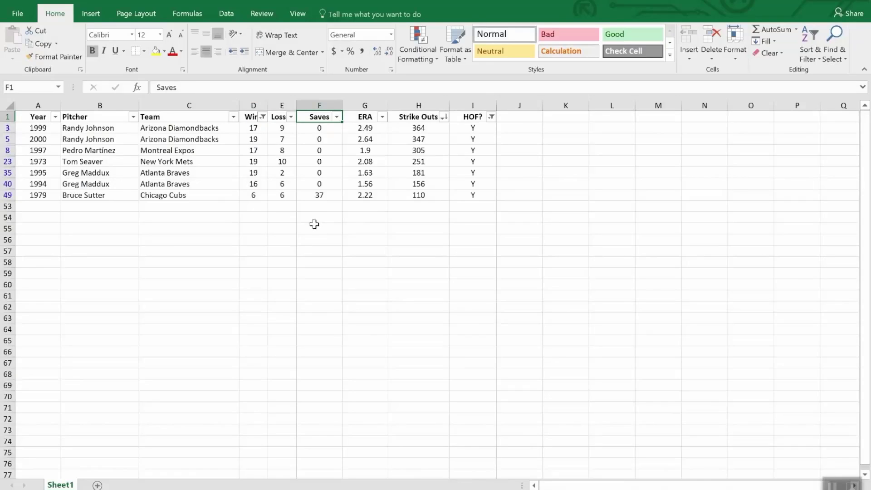
# Insert an AutoSum subtotal of the filtered Strike Outs column in cell H53, using =SUBTOTAL(9,H2:H52).
pyautogui.click(416, 206)
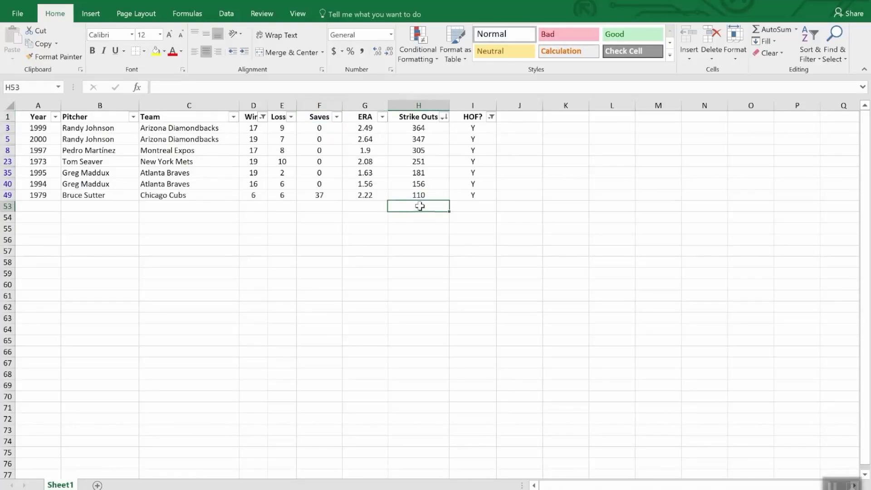
pyautogui.click(773, 30)
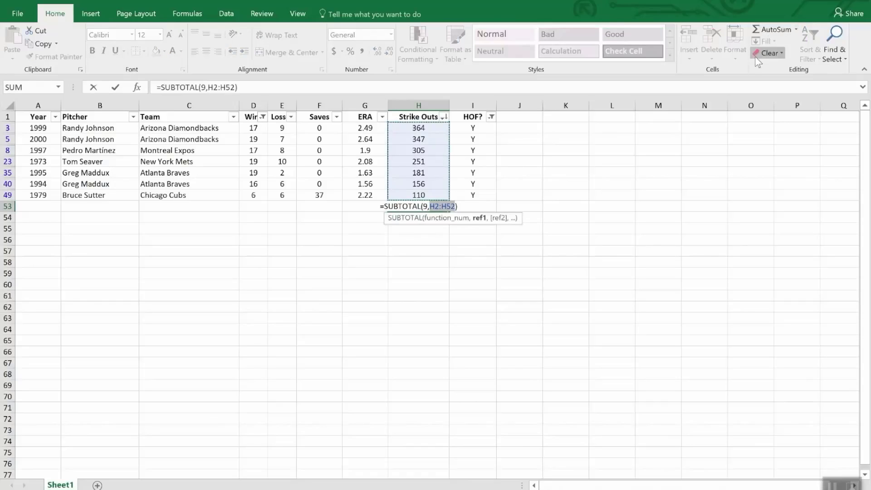
pyautogui.press('Return')
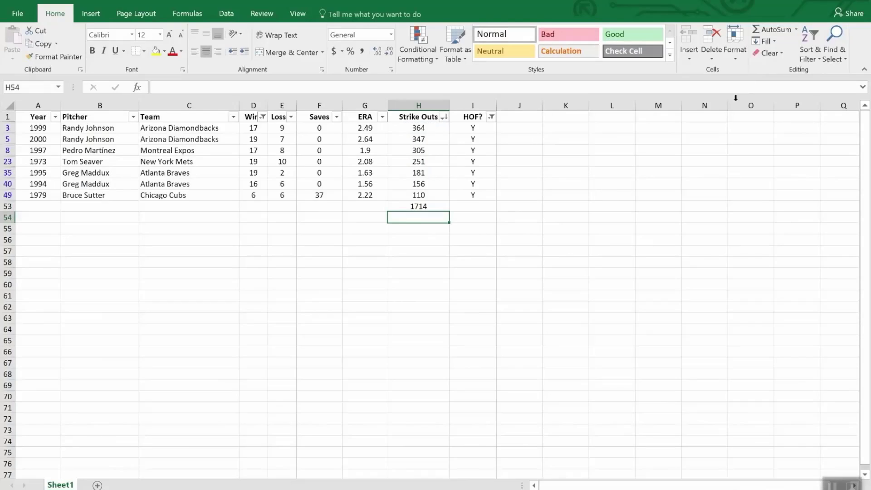
# Clear the filters from the HOF? and Wins columns, and check the strikeout subtotal in H53.
pyautogui.click(491, 116)
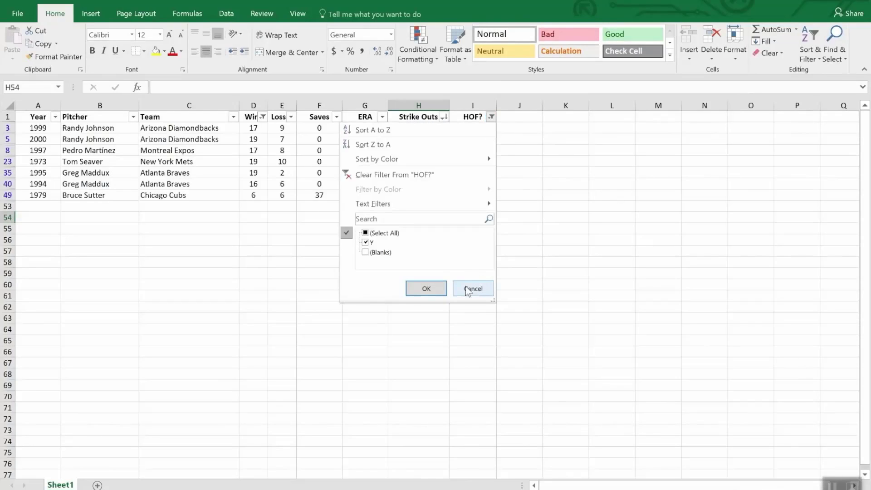
pyautogui.click(415, 174)
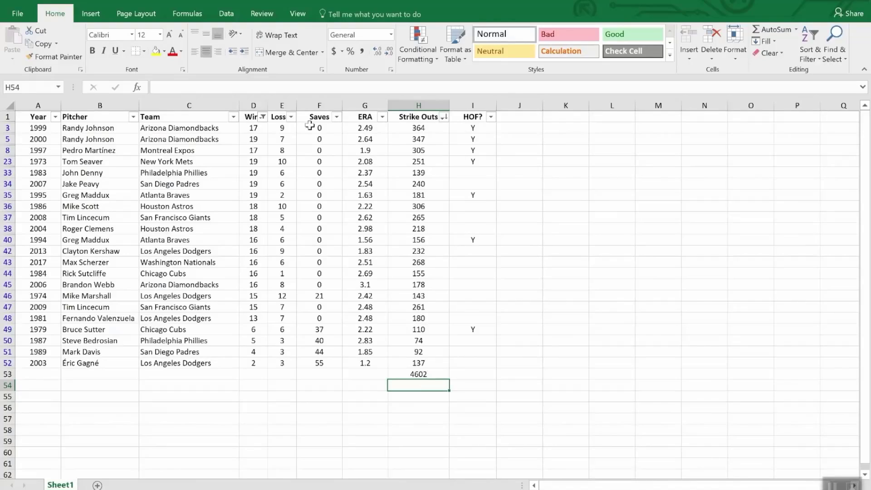
pyautogui.click(262, 117)
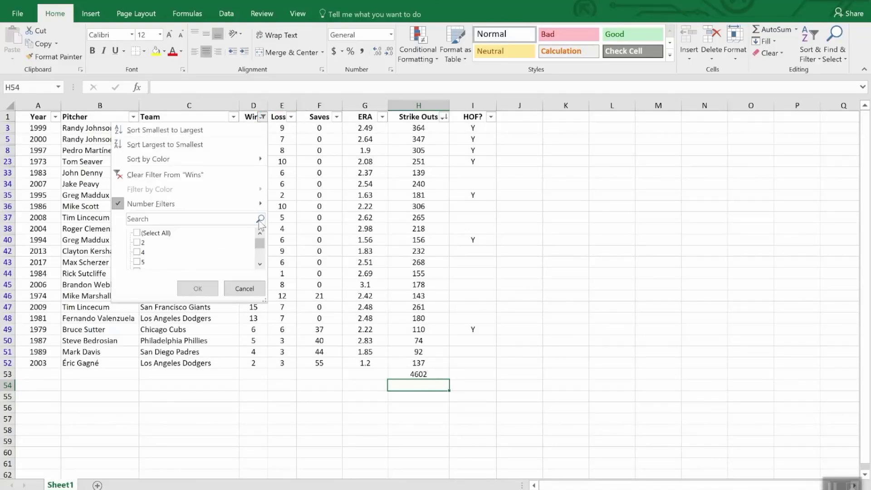
pyautogui.click(183, 176)
pyautogui.scroll(-12, 447, 327)
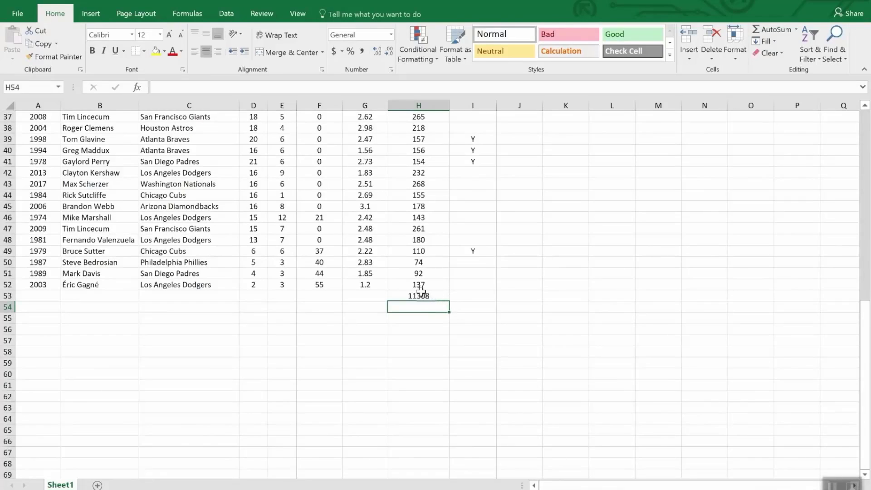
pyautogui.click(439, 295)
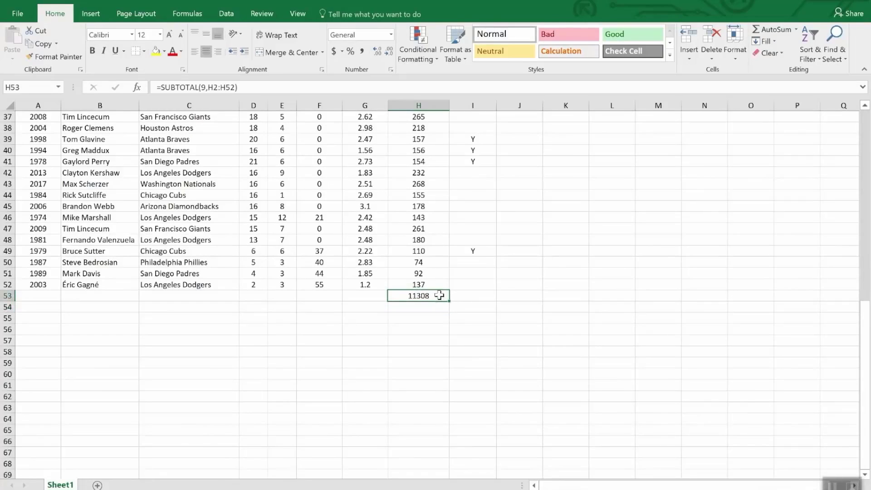
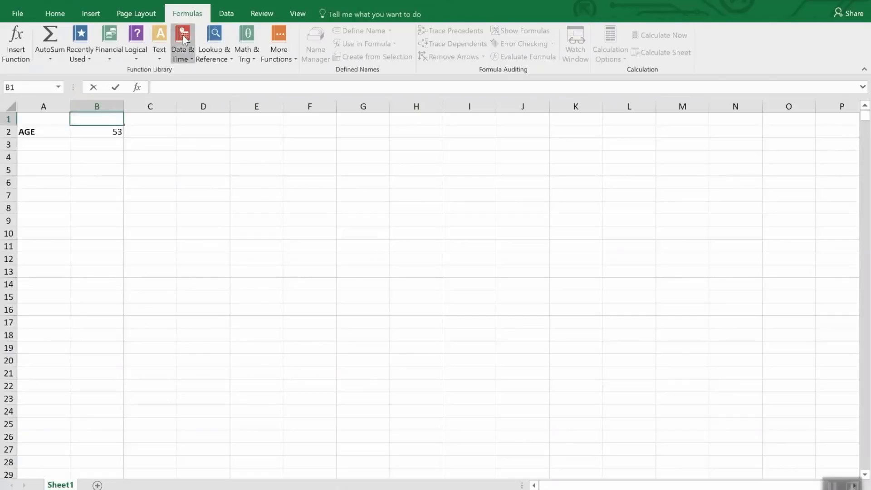
# Look over the available Date & Time functions and inspect the age formula in cell B2.
pyautogui.click(183, 43)
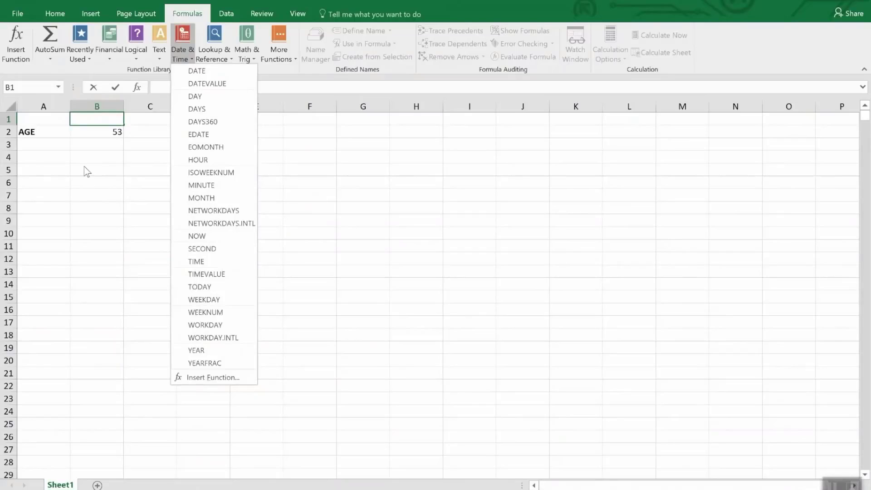
pyautogui.click(89, 131)
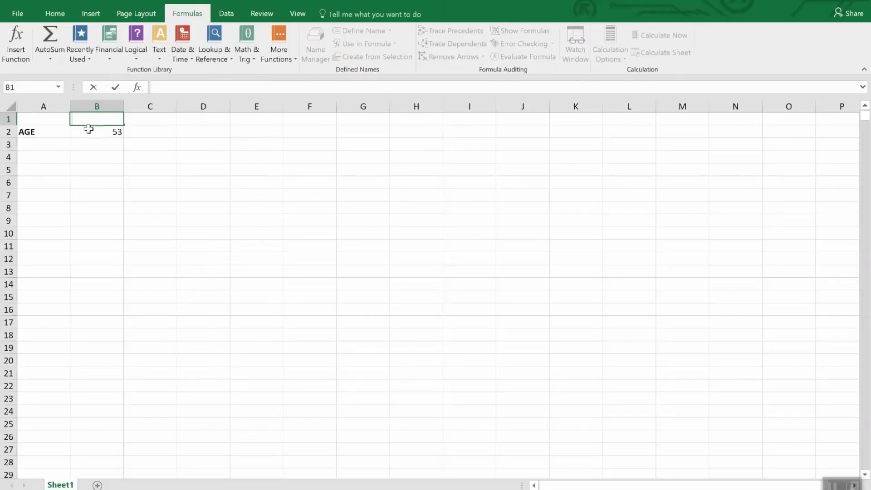
pyautogui.click(89, 130)
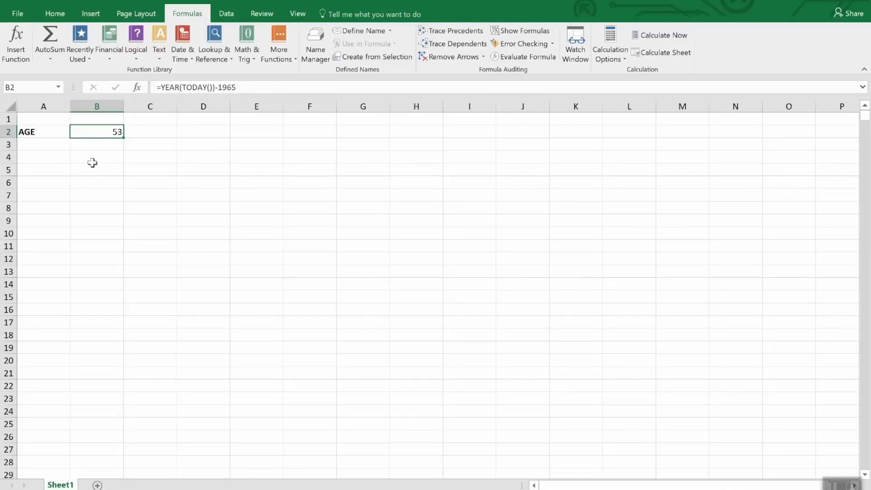
# Review the Date and Time number formats available for cell B2 in the Format Cells dialog.
pyautogui.click(53, 13)
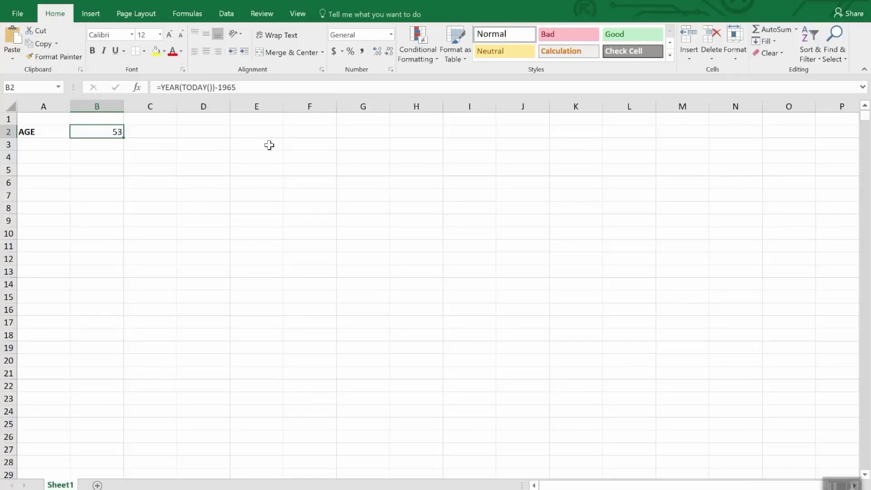
pyautogui.click(390, 34)
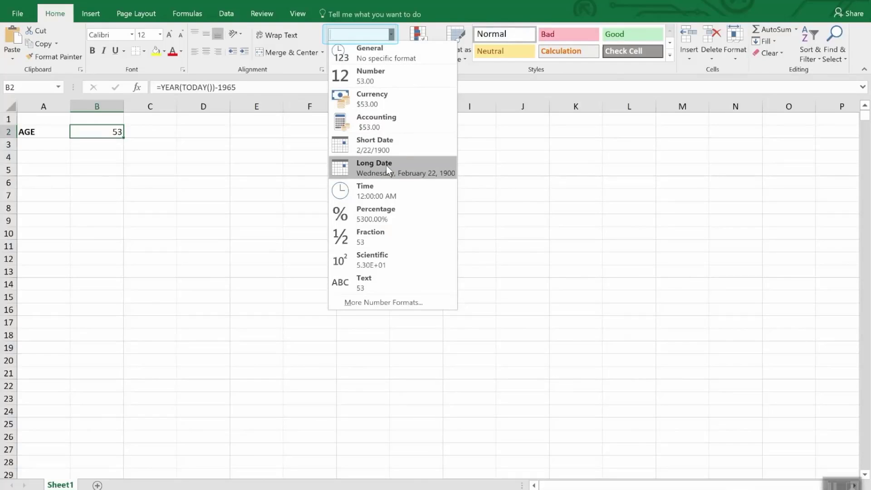
pyautogui.click(371, 304)
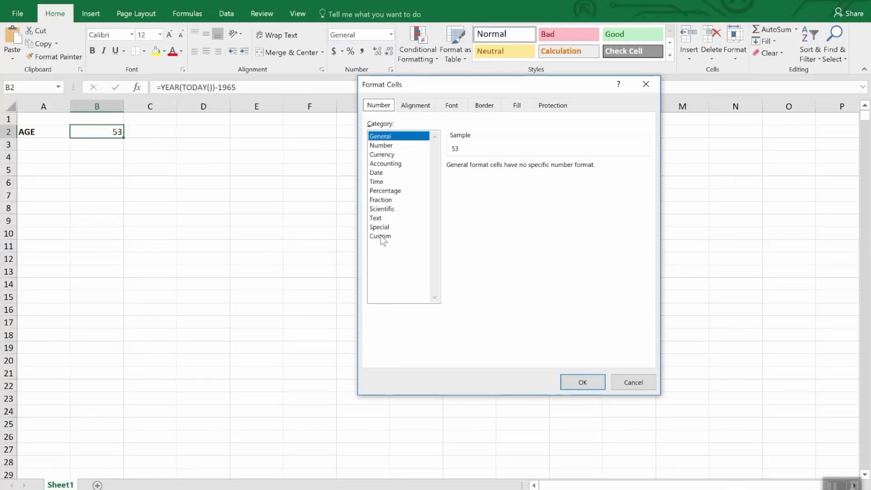
pyautogui.click(378, 172)
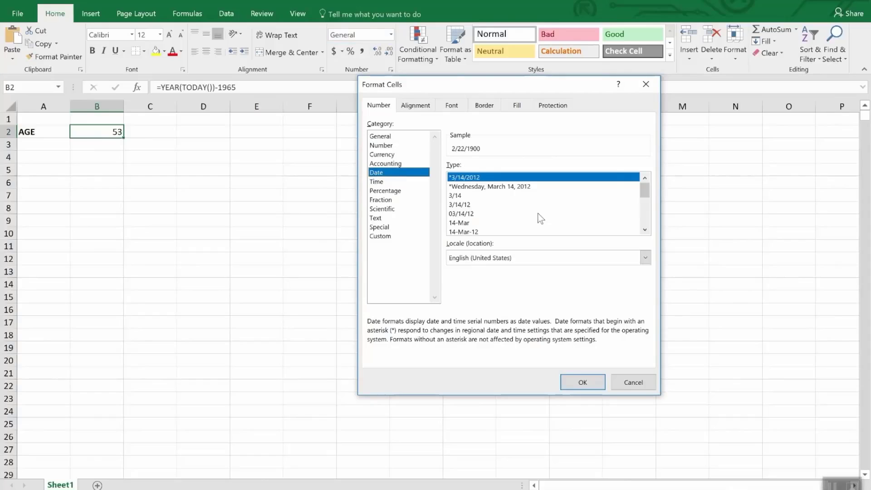
pyautogui.moveTo(646, 189)
pyautogui.mouseDown()
pyautogui.moveTo(656, 222)
pyautogui.moveTo(649, 203)
pyautogui.mouseUp()
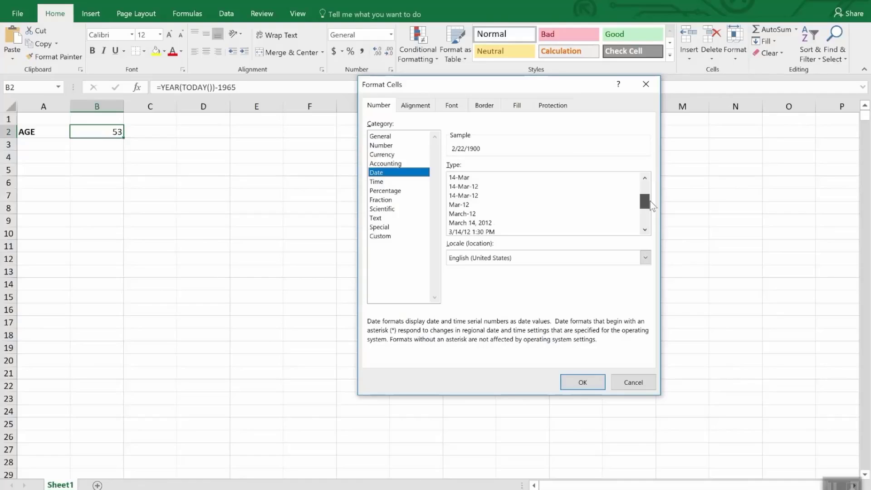
pyautogui.moveTo(649, 201); pyautogui.dragTo(651, 209)
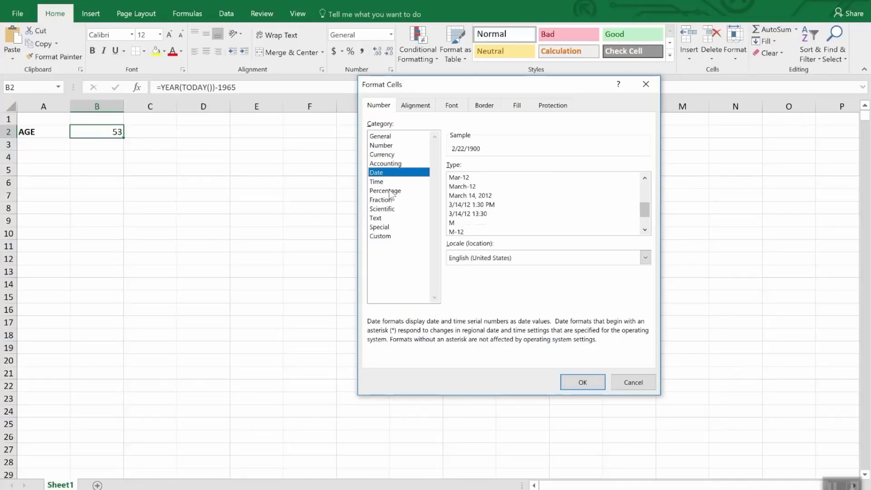
pyautogui.click(377, 181)
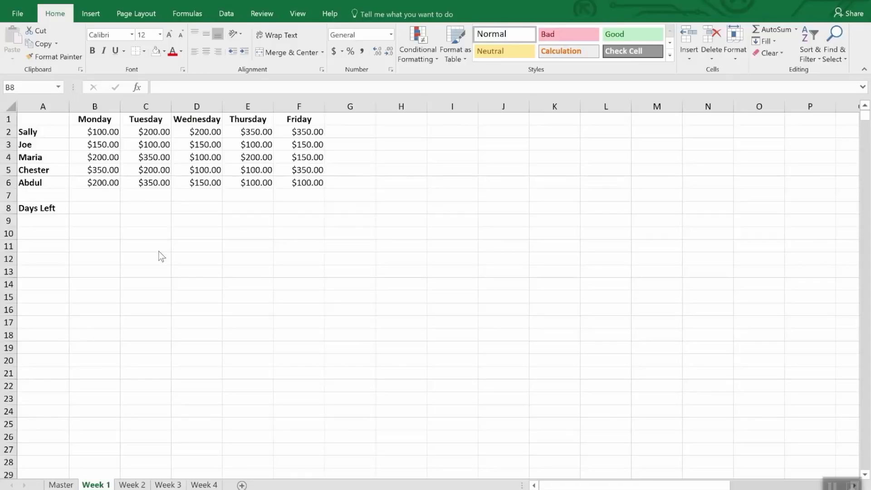
# Replace the Monday heading in B1 of the Week 1 sheet with the date 4/2/2018.
pyautogui.click(104, 120)
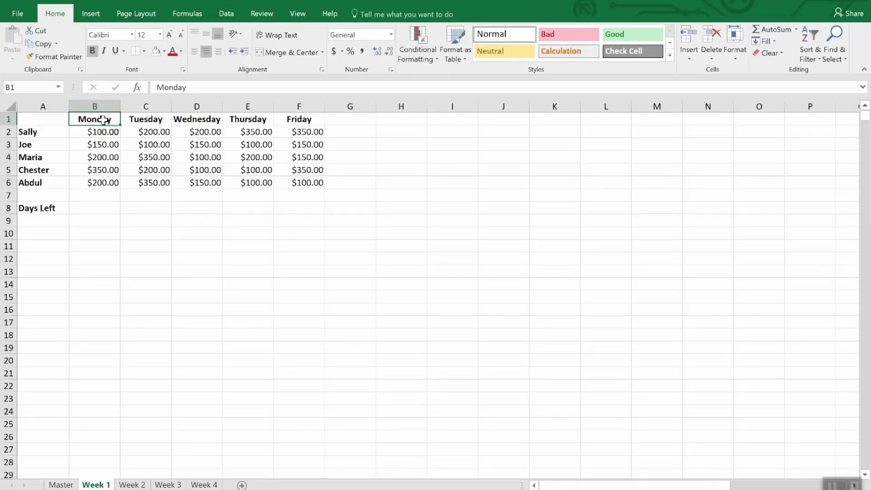
pyautogui.write('4/2/')
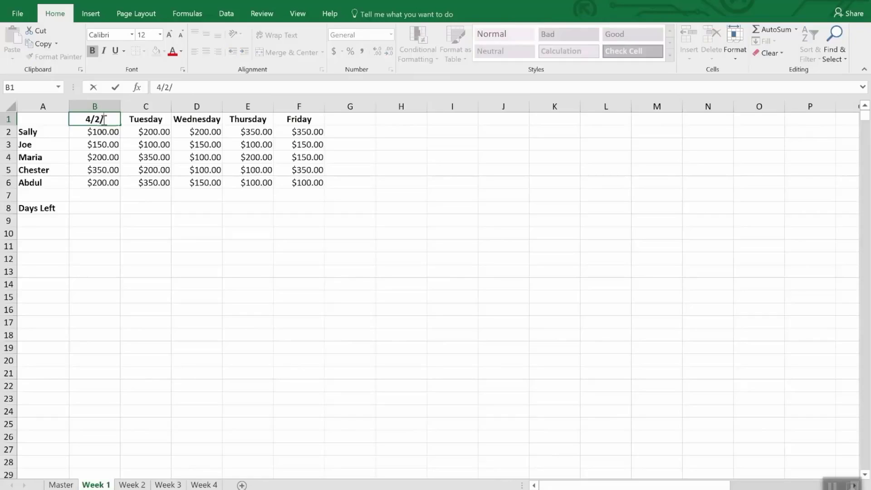
pyautogui.write('2018')
pyautogui.press('Return')
# Replace the Tuesday heading in C1 with the formula =B1+1.
pyautogui.click(103, 119)
pyautogui.press('Right')
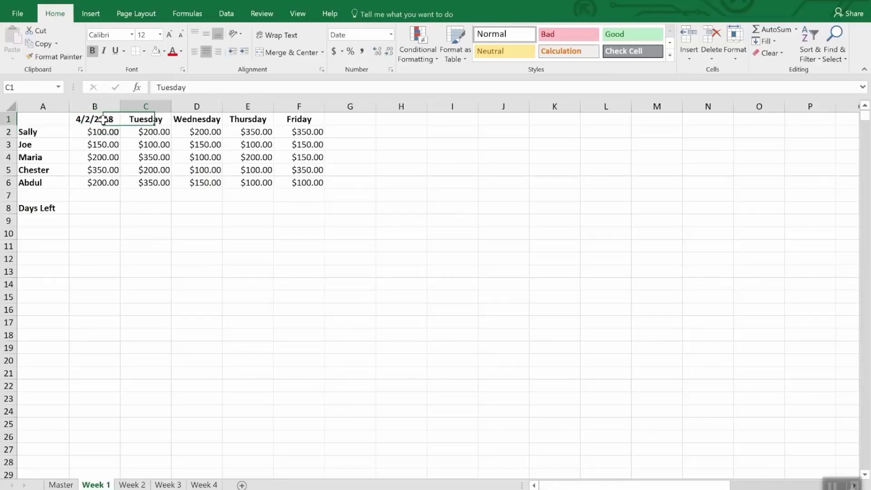
pyautogui.write('=b')
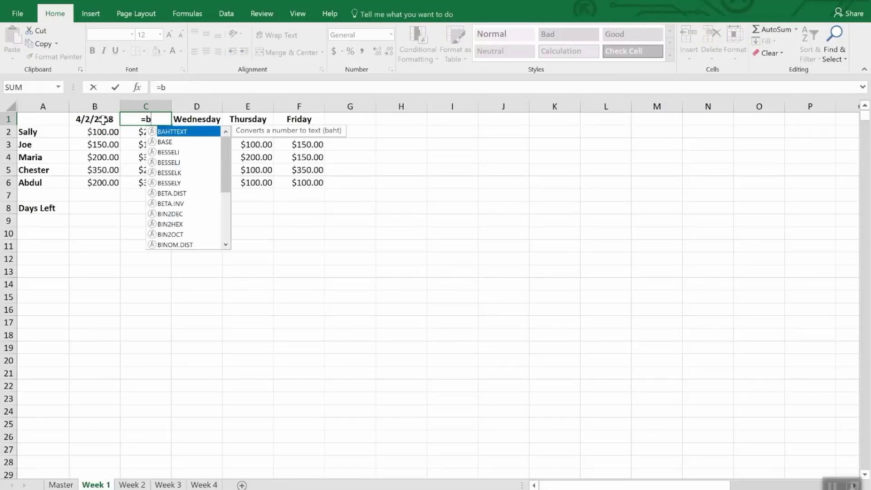
pyautogui.write('2')
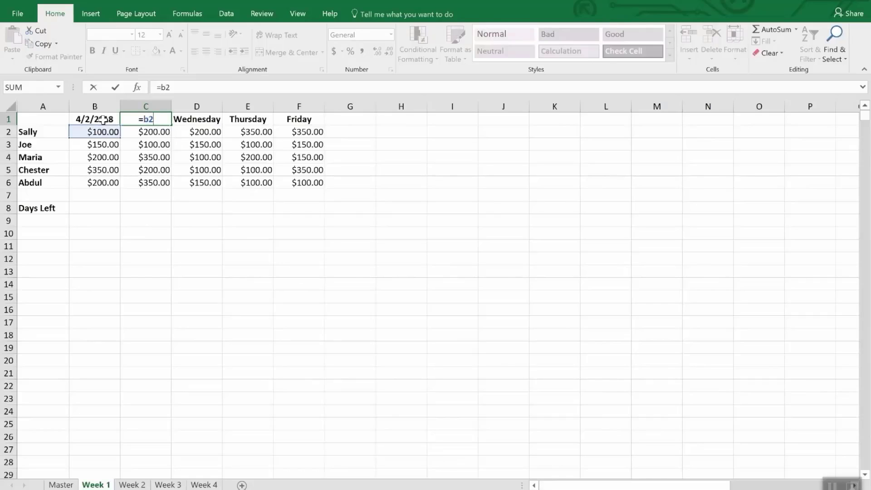
pyautogui.press('BackSpace')
pyautogui.write('1')
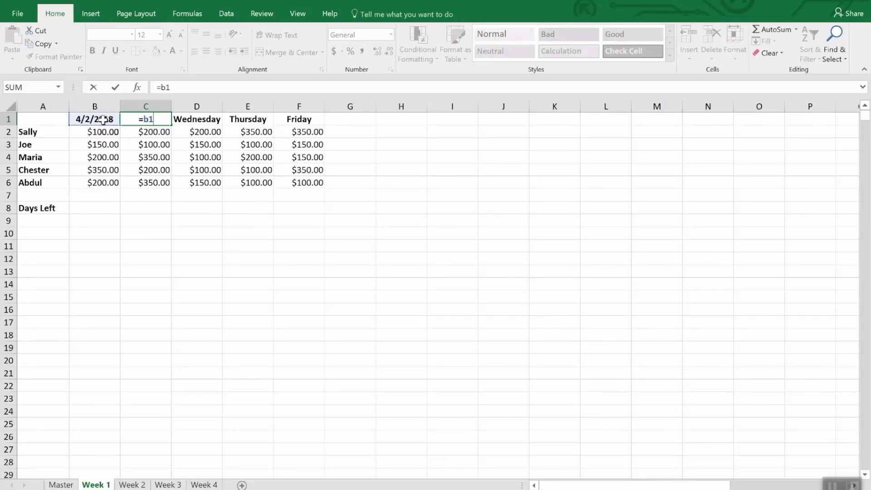
pyautogui.write('+1')
pyautogui.press('Return')
# Copy the date formula from C1 into D1, E1 and F1, replacing the Wednesday to Friday headings.
pyautogui.press('Up')
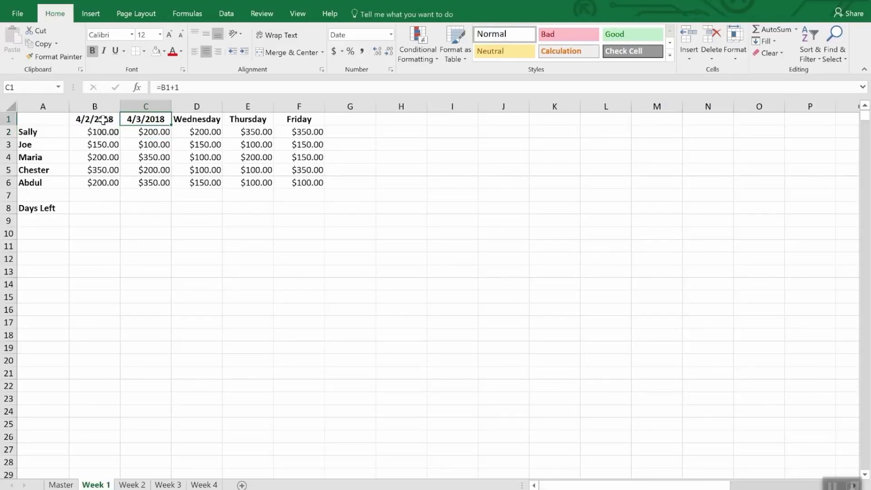
pyautogui.hotkey('ctrl', 'c')
pyautogui.press('Right')
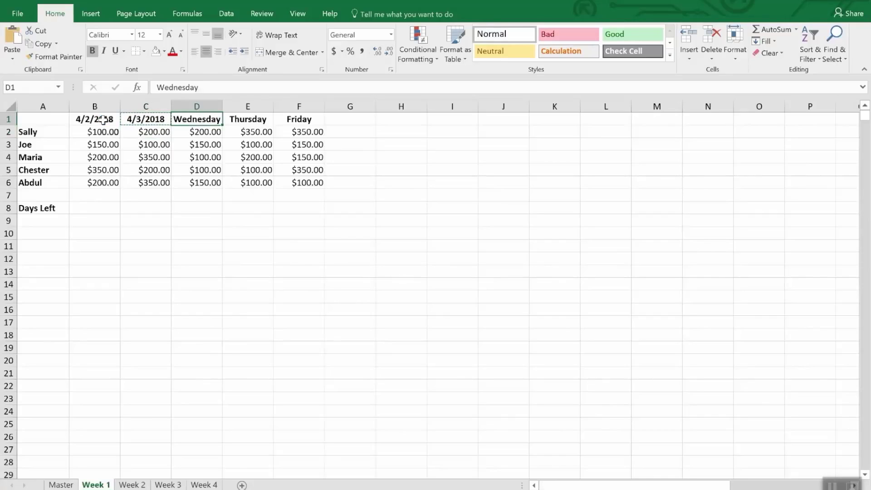
pyautogui.hotkey('ctrl', 'v')
pyautogui.press('Right')
pyautogui.hotkey('ctrl', 'v')
pyautogui.press('Right')
pyautogui.hotkey('ctrl', 'v')
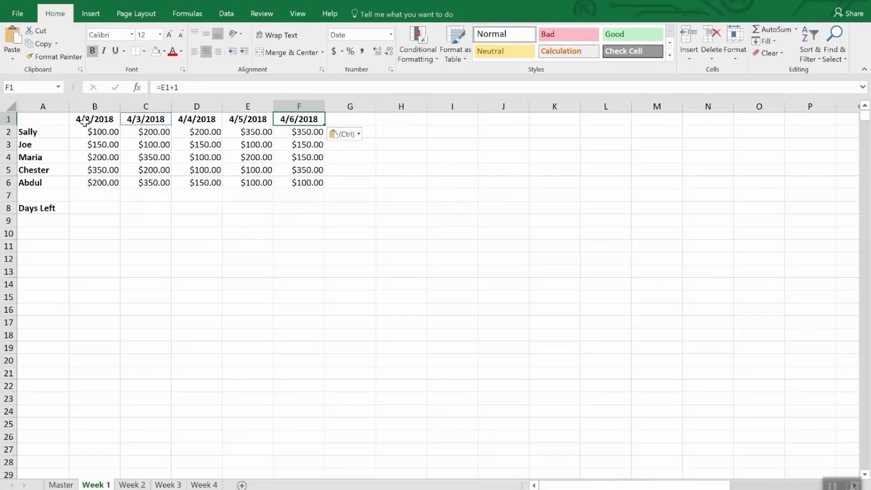
# Paste the date formula copied from C1 of Week 1 over the Monday to Friday headings in B1:F1 of Week 2.
pyautogui.moveTo(91, 120); pyautogui.dragTo(302, 120)
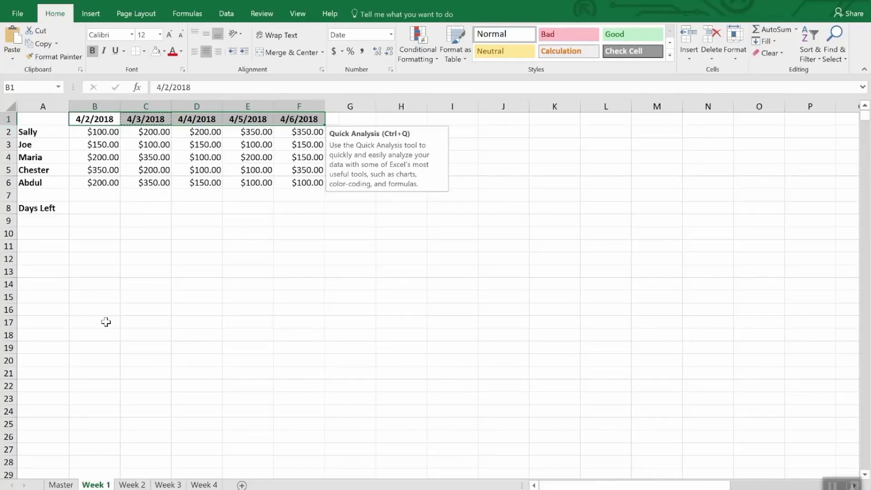
pyautogui.click(131, 484)
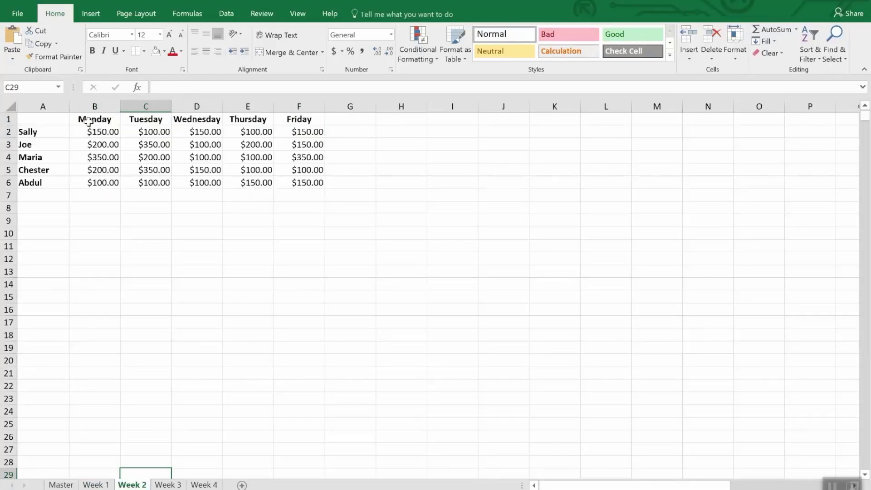
pyautogui.moveTo(89, 119); pyautogui.dragTo(282, 121)
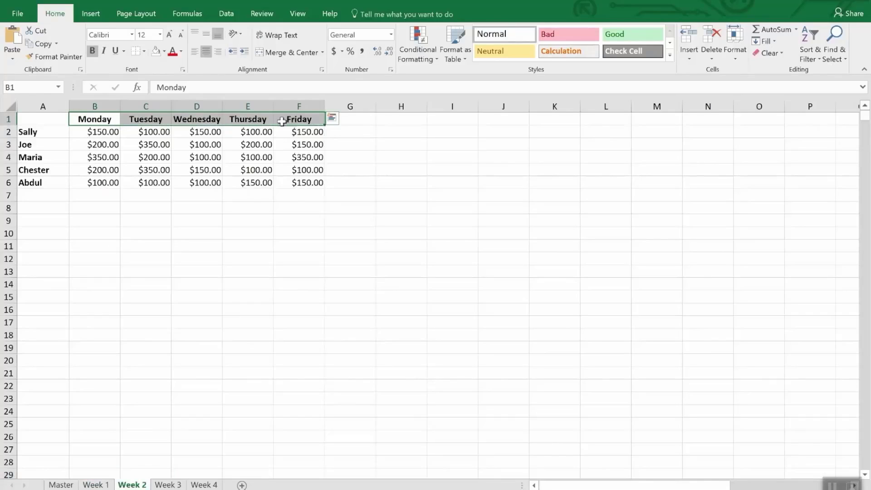
pyautogui.hotkey('ctrl', 'v')
# Set the first date heading in B1 of the Week 2 sheet to 4/9/18.
pyautogui.click(97, 120)
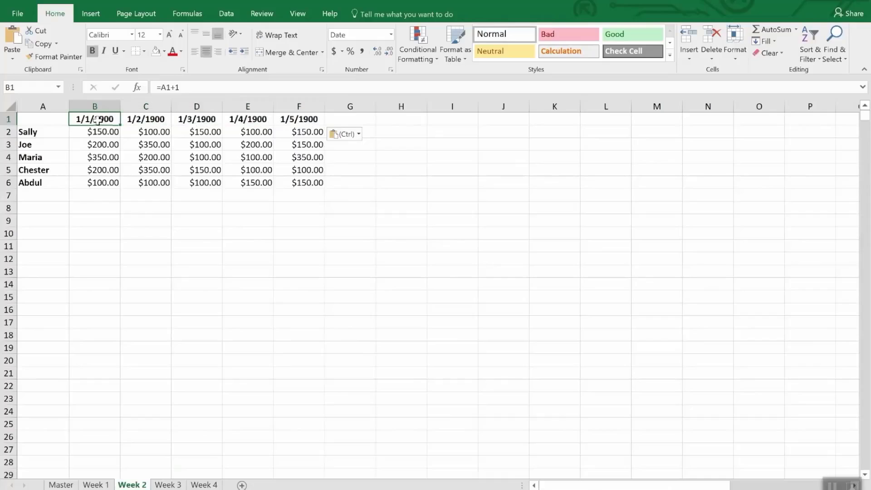
pyautogui.write('4/')
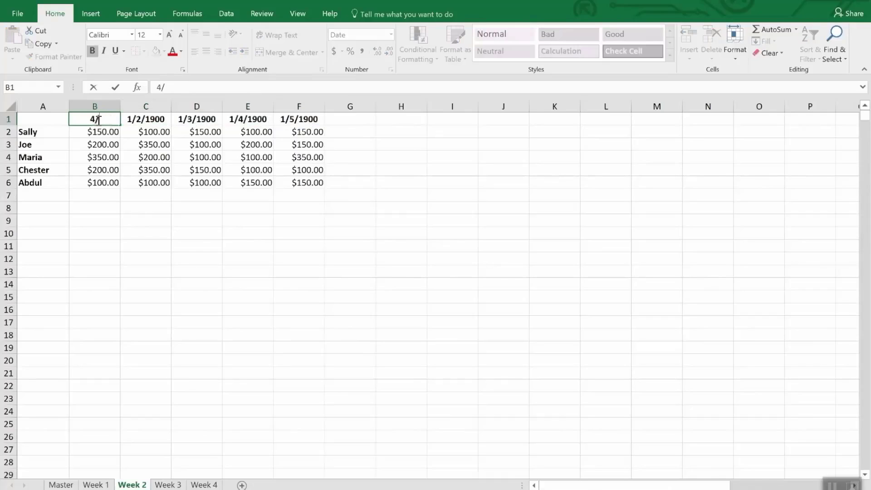
pyautogui.write('9/18')
pyautogui.press('Return')
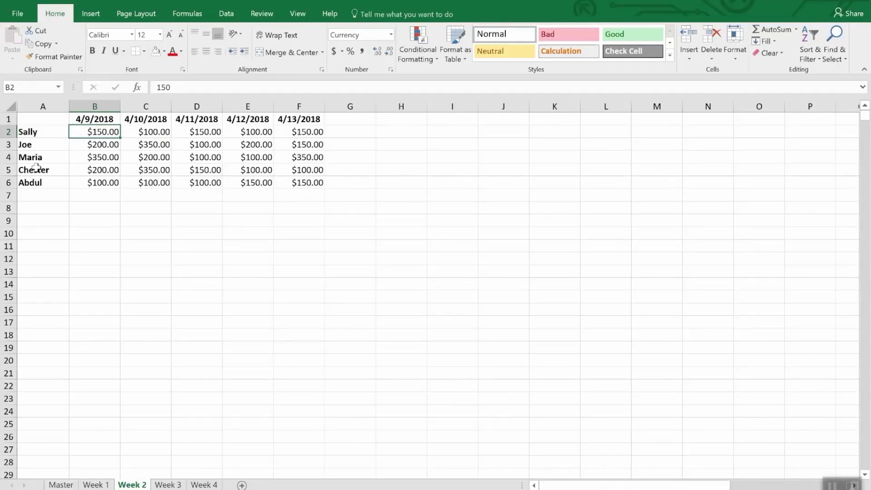
# Enter the Days Left formula =Date(2018,4,30)-today() in cell B8 of the Week 1 sheet.
pyautogui.click(92, 485)
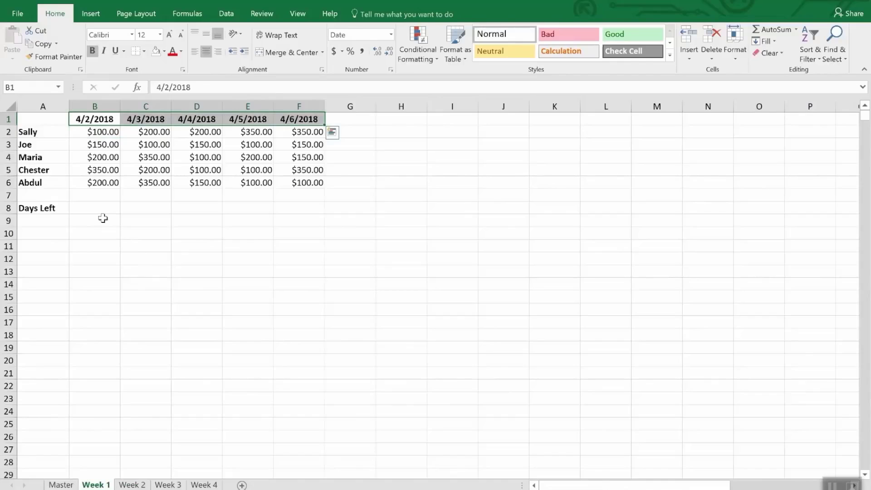
pyautogui.click(92, 208)
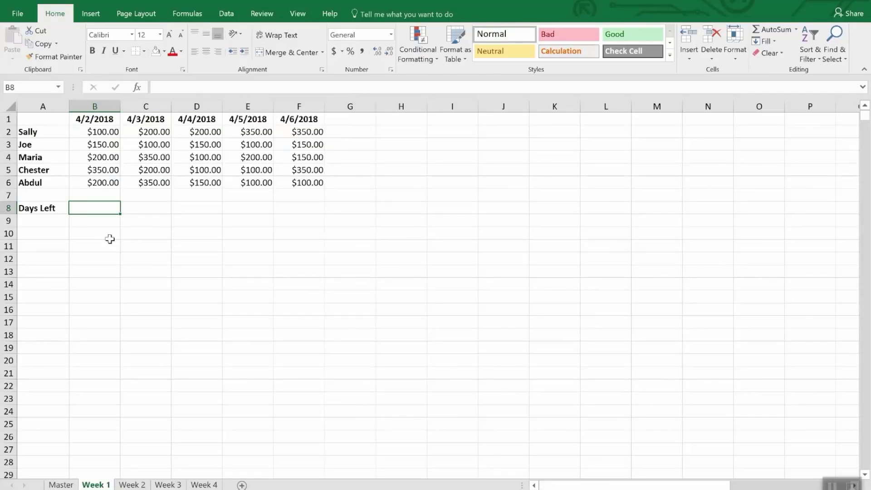
pyautogui.write('=')
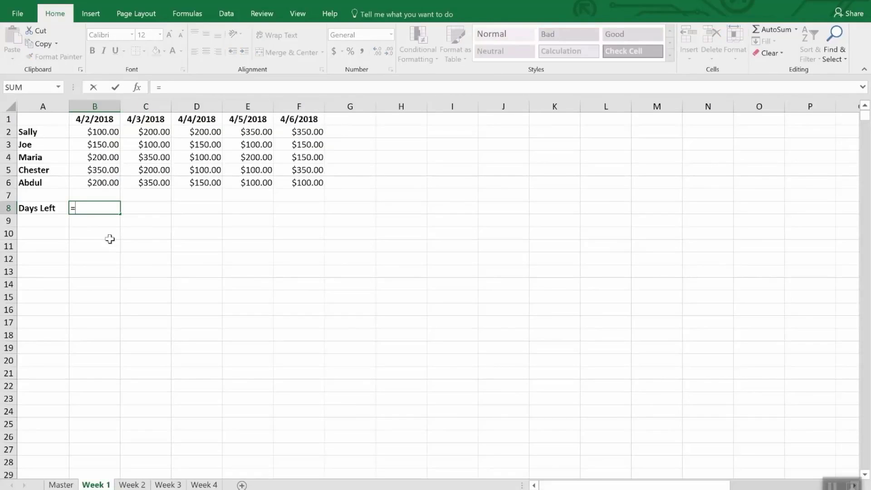
pyautogui.write('Dat')
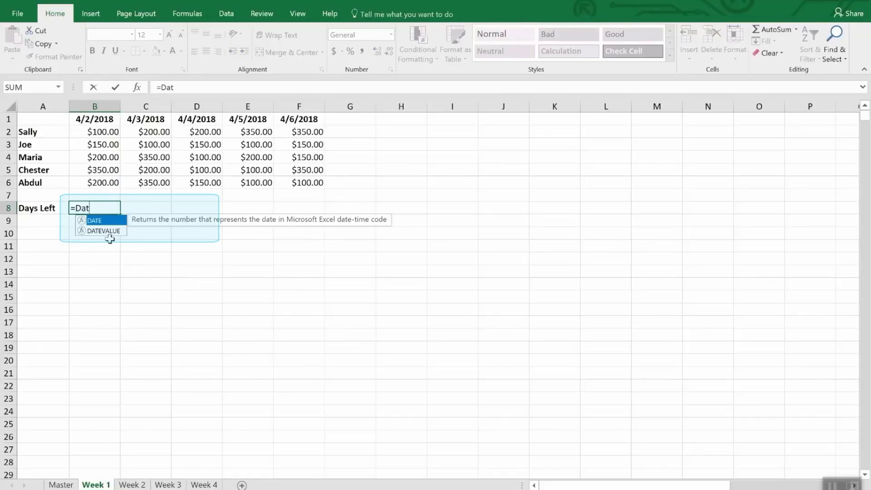
pyautogui.write('e(')
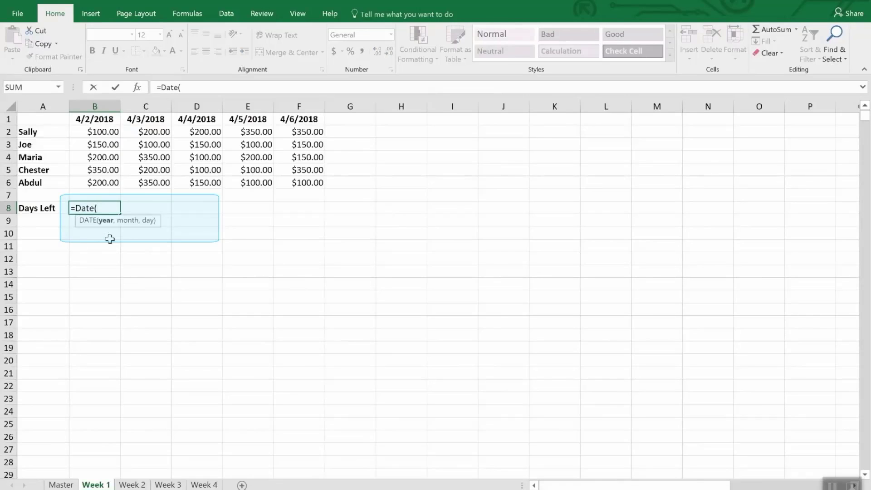
pyautogui.write('2018,4,')
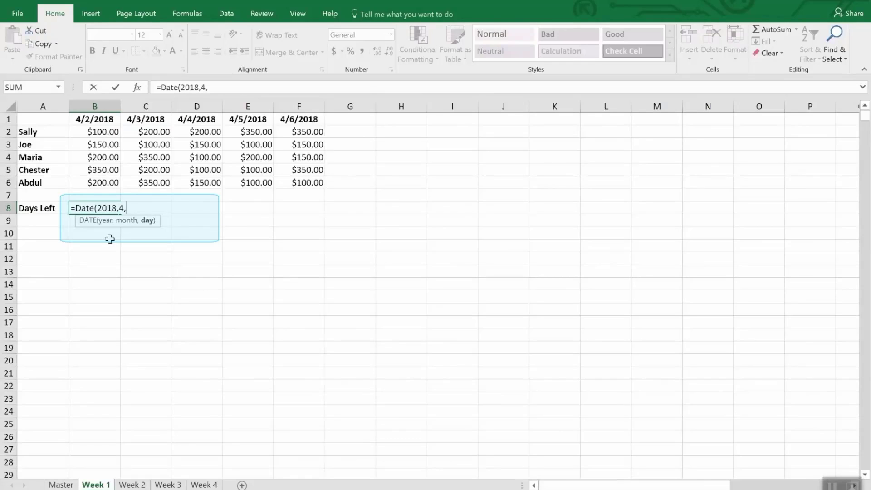
pyautogui.write('30)')
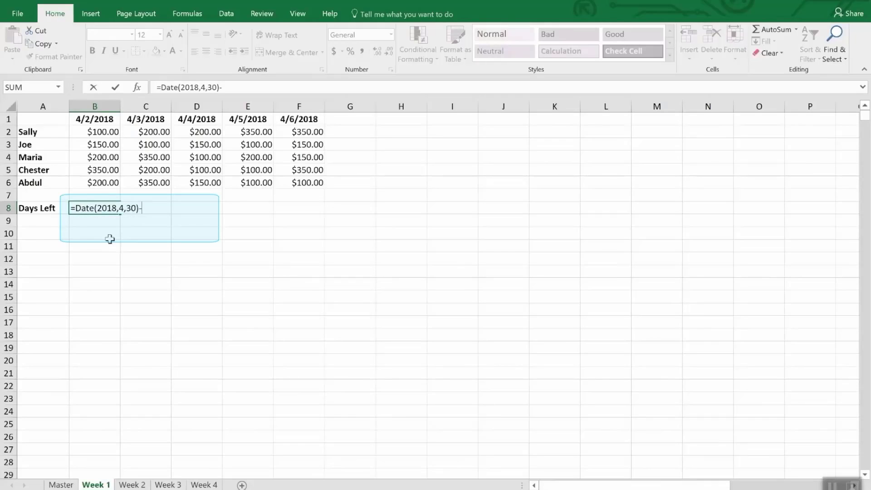
pyautogui.write('-today()')
pyautogui.press('Return')
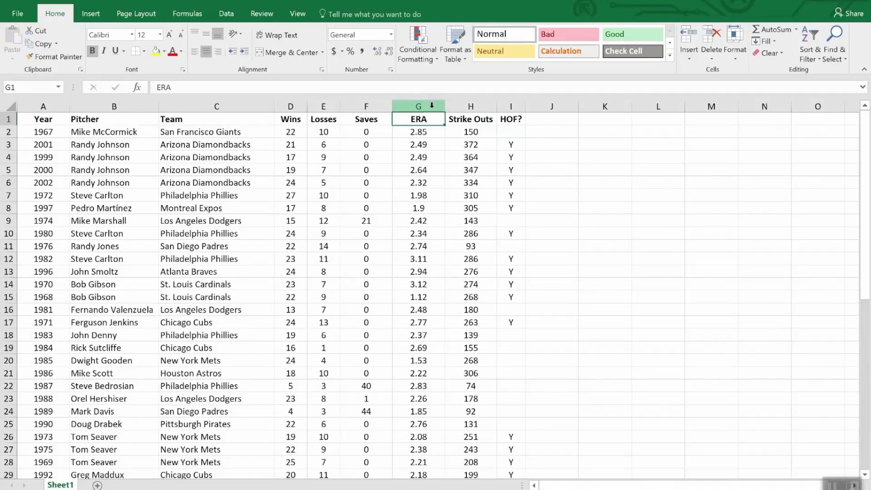
# Highlight values less than 2.00 in the pitcher table's ERA column with Light Red Fill with Dark Red Text, and check the column.
pyautogui.click(413, 105)
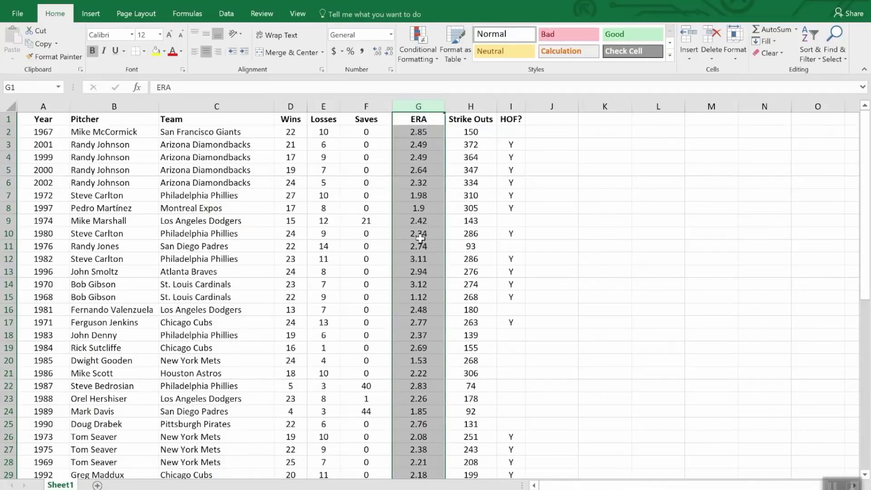
pyautogui.click(417, 35)
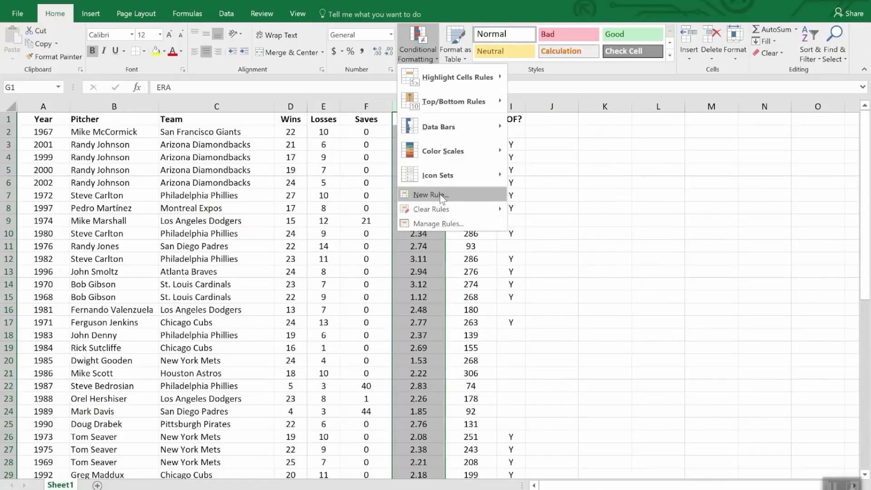
pyautogui.moveTo(440, 79)
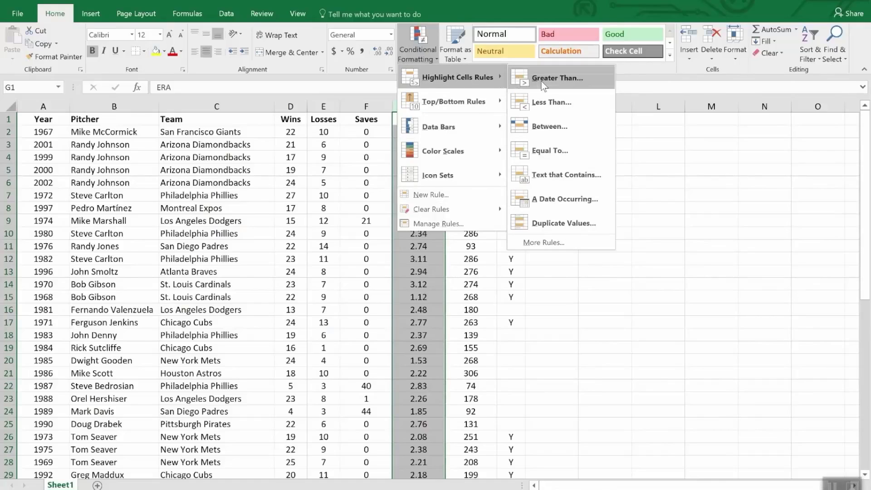
pyautogui.click(566, 105)
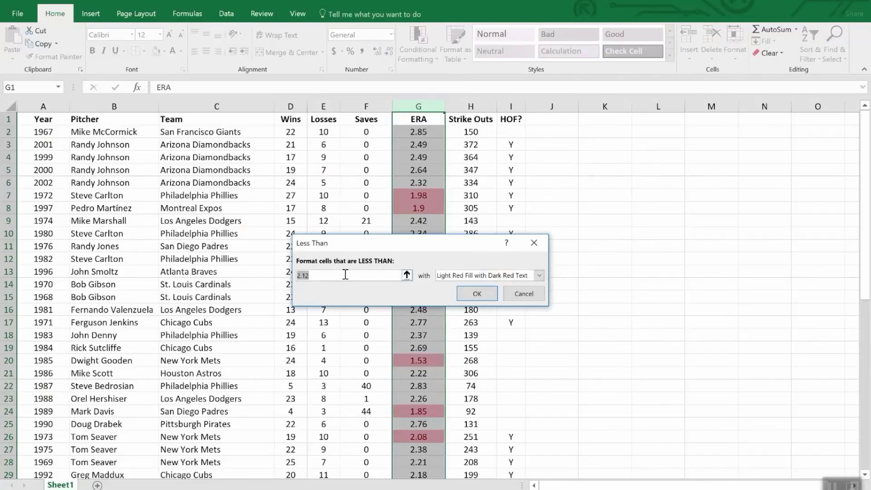
pyautogui.write('2.')
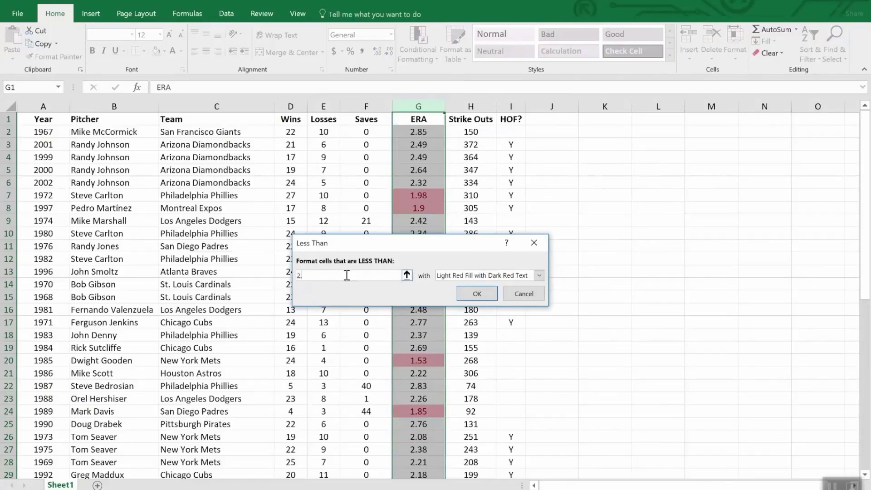
pyautogui.write('00')
pyautogui.click(477, 294)
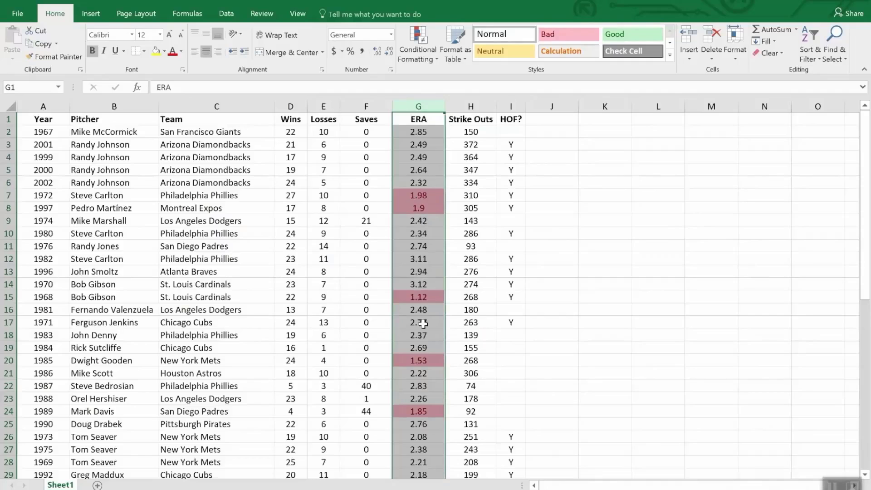
pyautogui.scroll(-12, 436, 354)
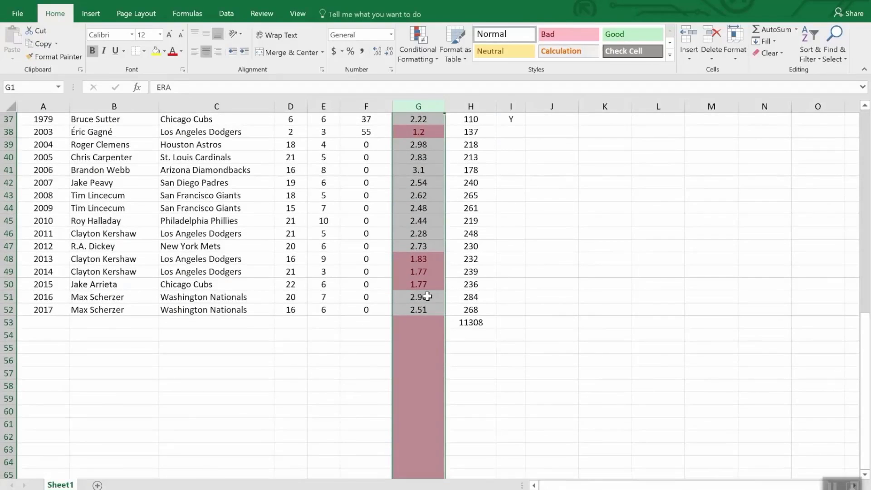
pyautogui.scroll(8, 427, 295)
pyautogui.scroll(-8, 427, 295)
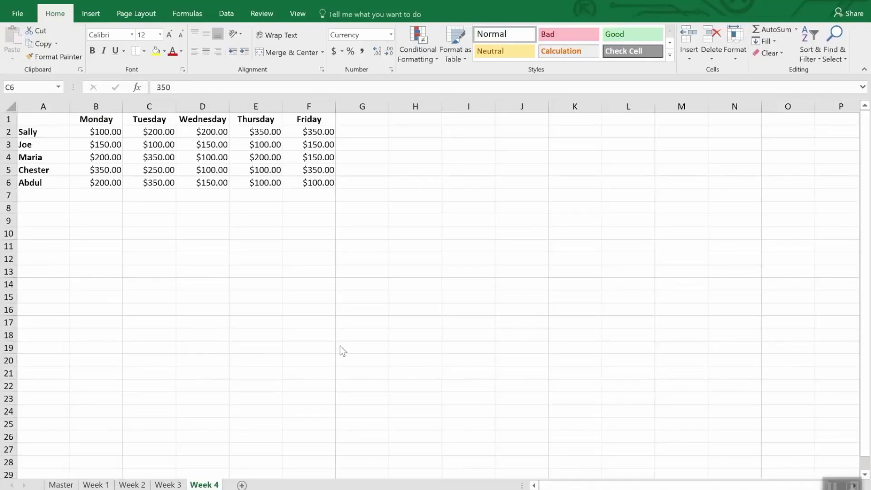
# Start a new conditional formatting rule for the amounts in B2:F6 of Week 4, using the Icon Sets format style.
pyautogui.click(113, 135)
pyautogui.moveTo(115, 135); pyautogui.dragTo(319, 187)
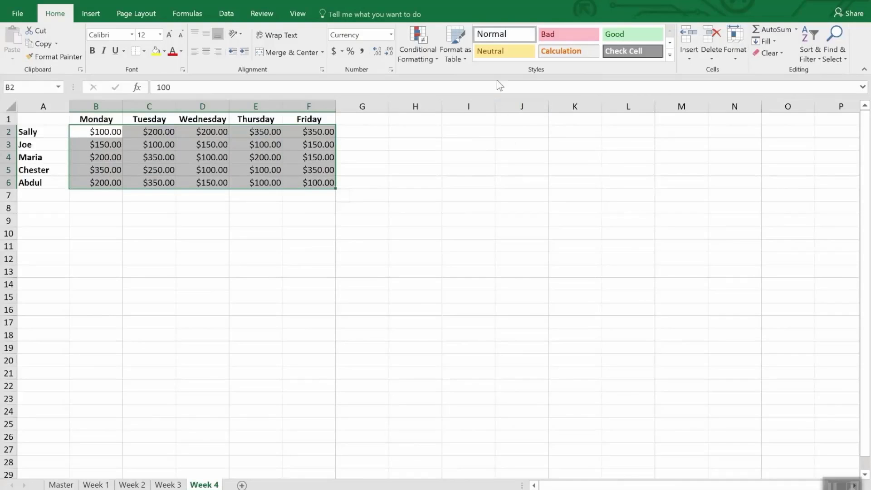
pyautogui.click(421, 37)
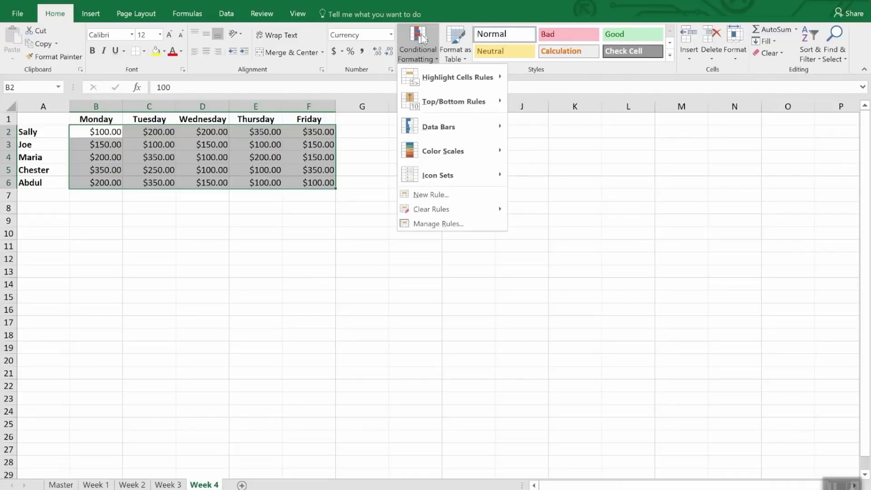
pyautogui.click(443, 196)
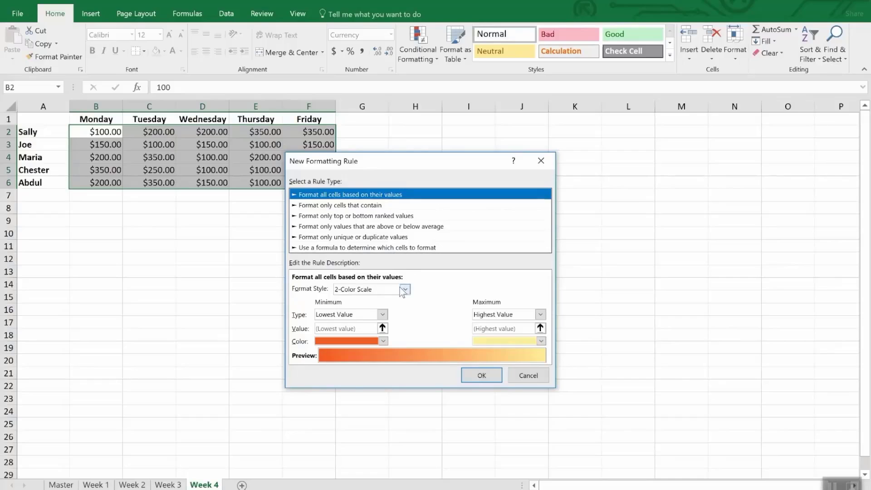
pyautogui.click(405, 289)
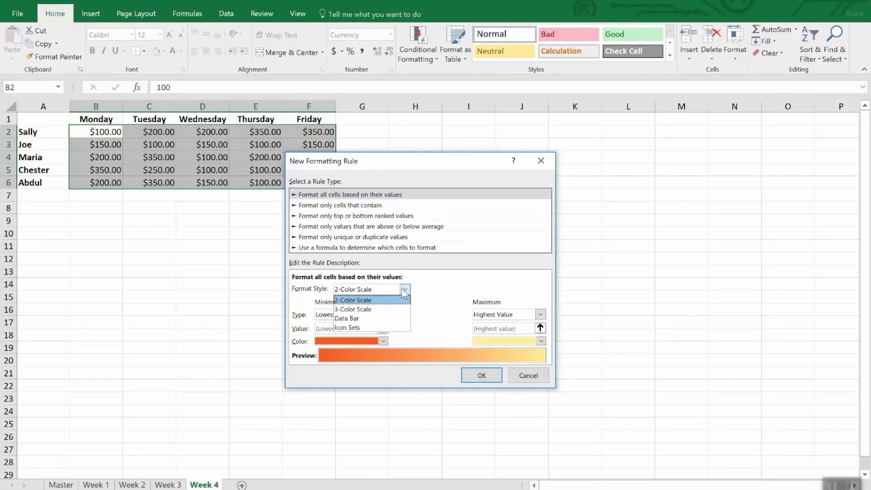
pyautogui.click(382, 327)
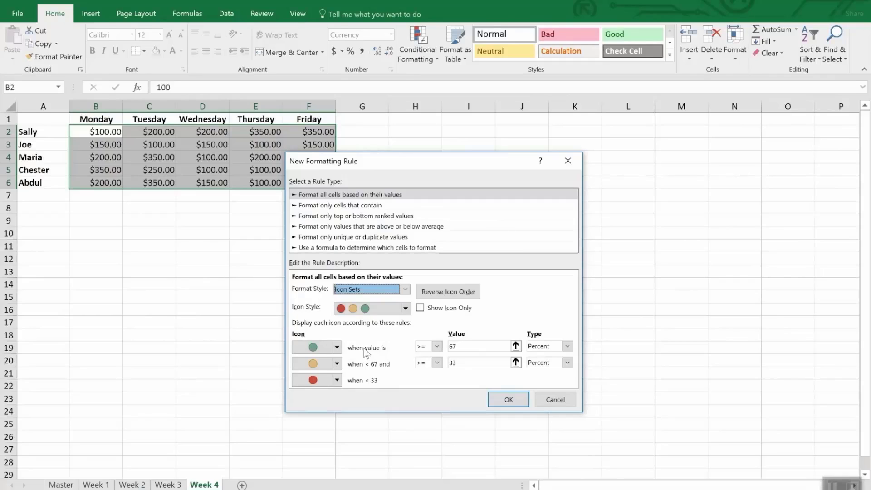
# Set the green icon's threshold to the Number type with a value of 300.
pyautogui.click(567, 347)
pyautogui.click(542, 356)
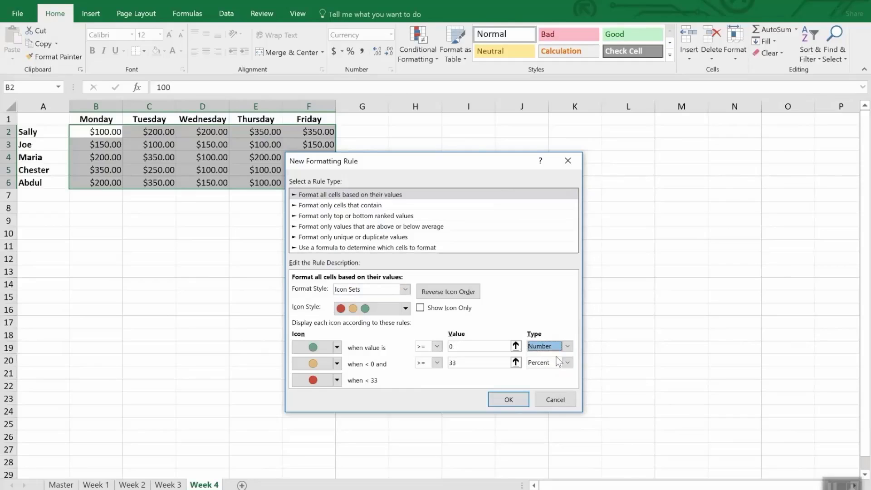
pyautogui.doubleClick(460, 346)
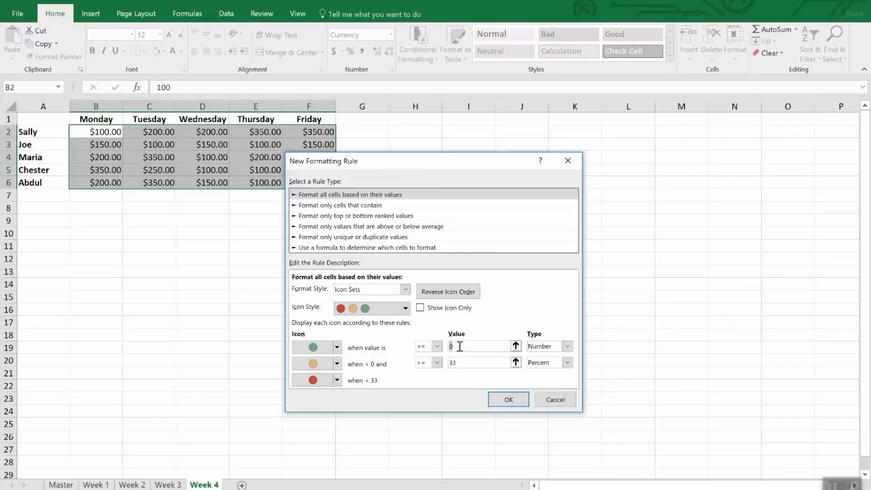
pyautogui.write('300')
# Set the yellow icon's threshold to the Number type with a value of 200 and apply the rule.
pyautogui.doubleClick(480, 363)
pyautogui.write('2')
pyautogui.write('00')
pyautogui.press('Tab')
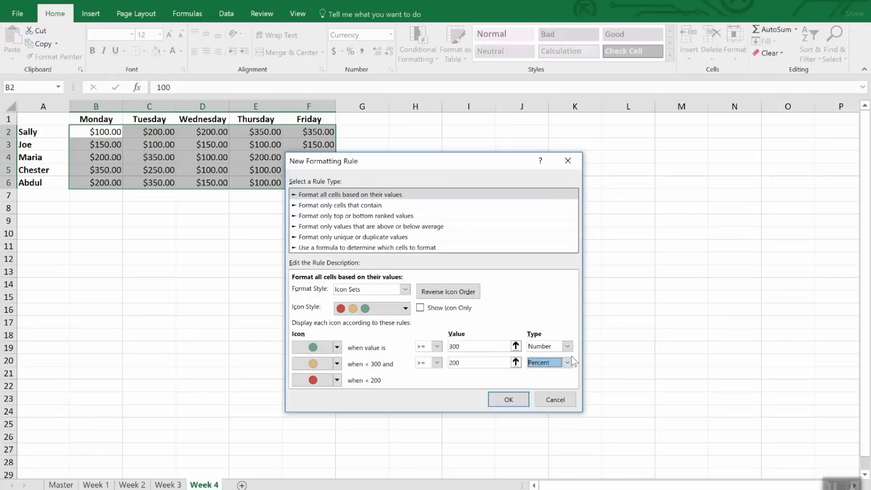
pyautogui.click(567, 362)
pyautogui.click(545, 373)
pyautogui.click(482, 363)
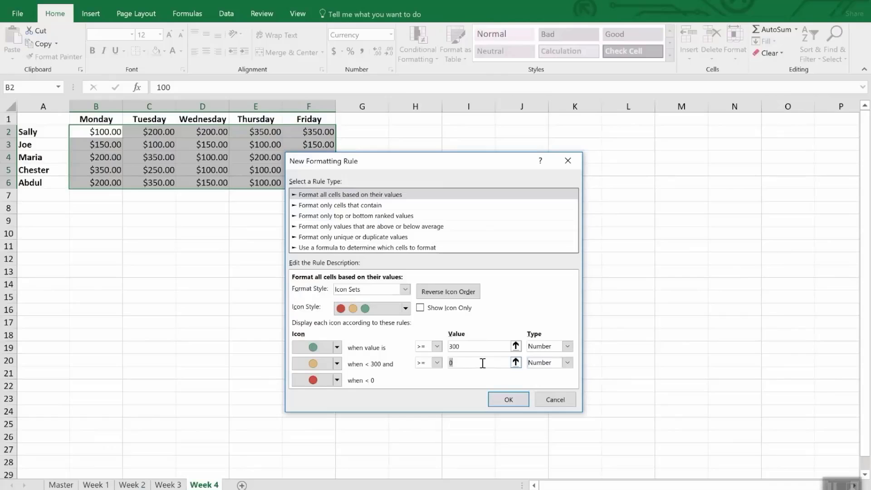
pyautogui.write('200')
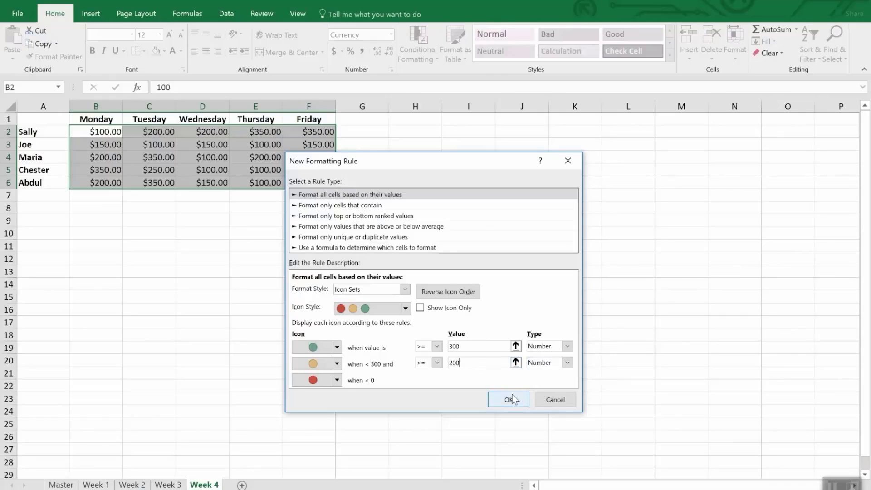
pyautogui.click(507, 399)
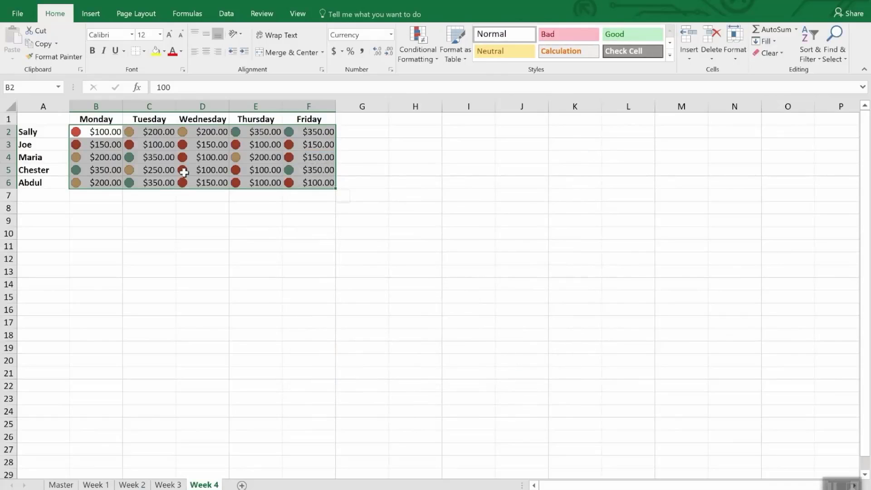
pyautogui.click(210, 208)
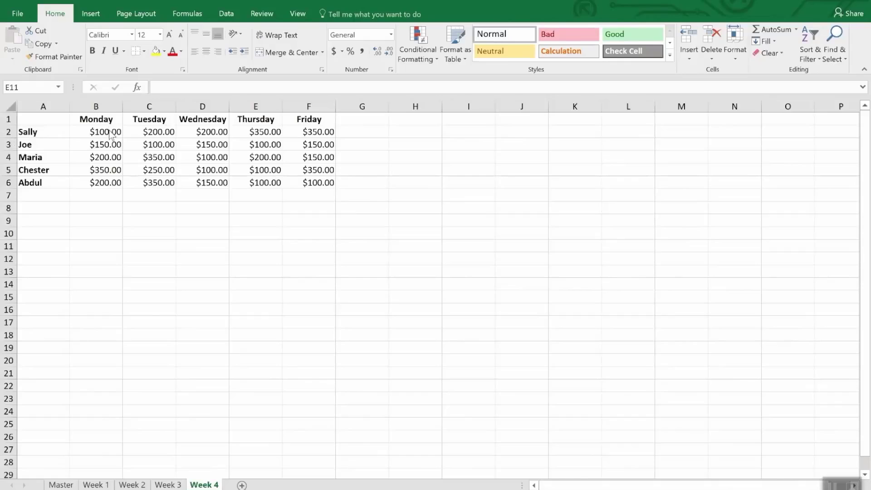
# Create a formula-based conditional formatting rule for B2:F6 of Week 4 with the formula =b2<200.
pyautogui.moveTo(97, 132); pyautogui.dragTo(334, 186)
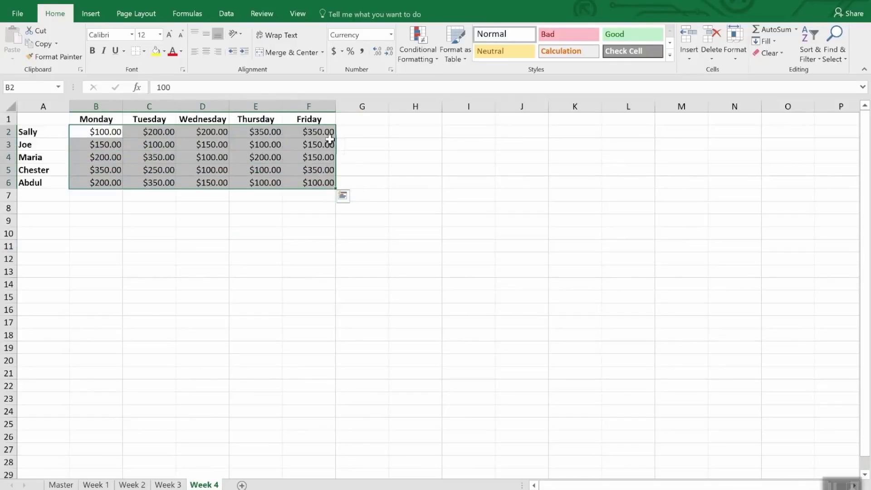
pyautogui.click(412, 39)
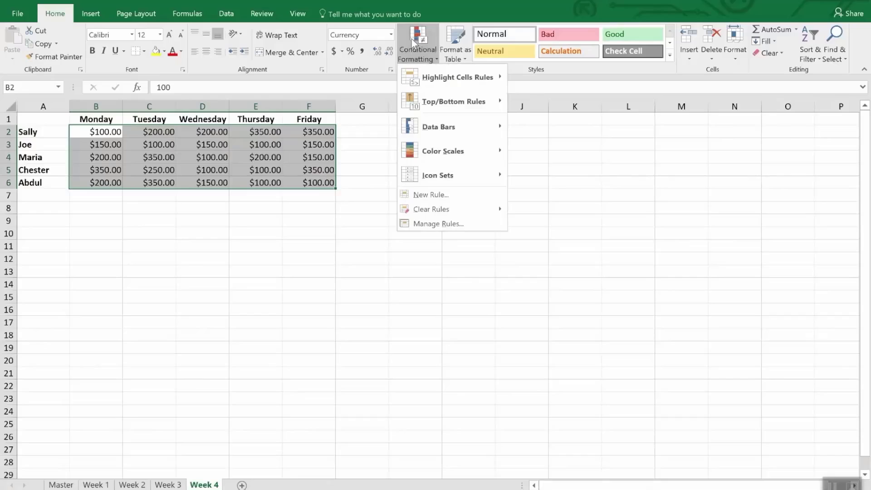
pyautogui.click(452, 199)
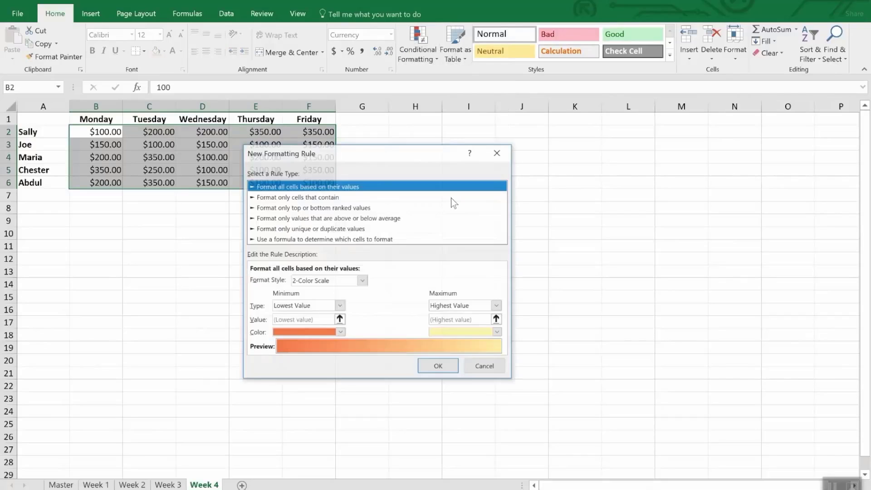
pyautogui.click(289, 239)
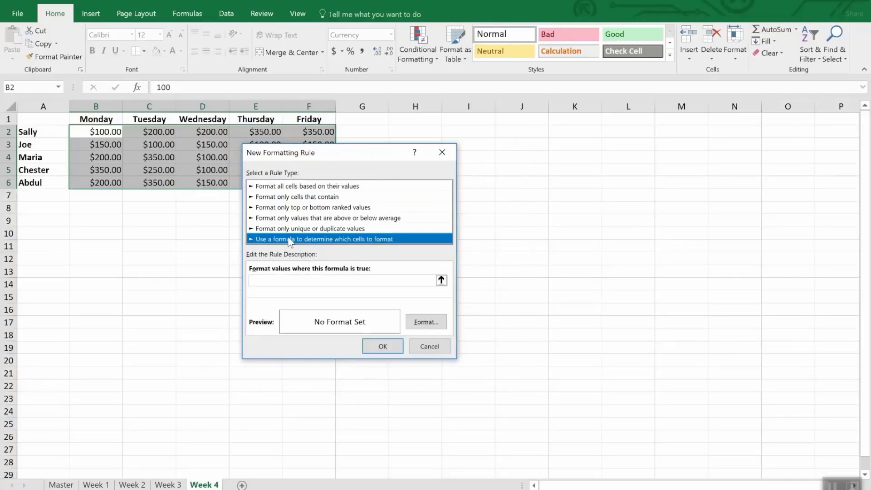
pyautogui.click(288, 280)
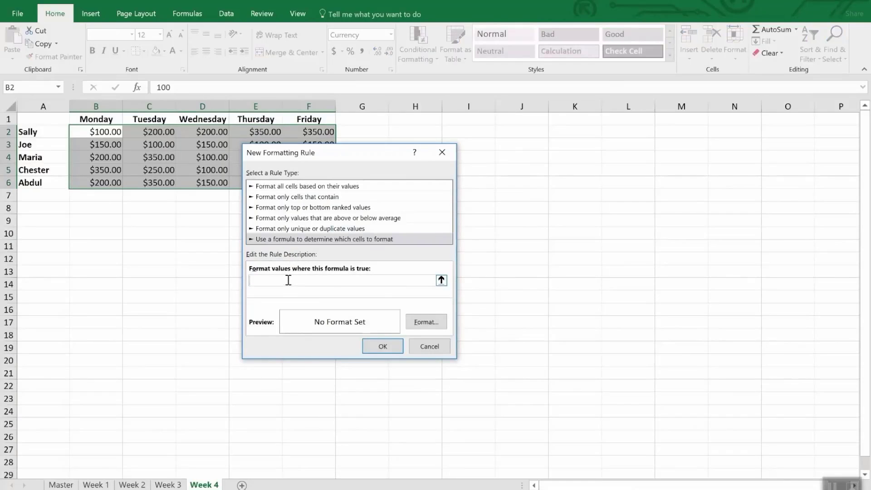
pyautogui.write('=b2<200')
# Give the rule a yellow background fill and apply it.
pyautogui.click(427, 321)
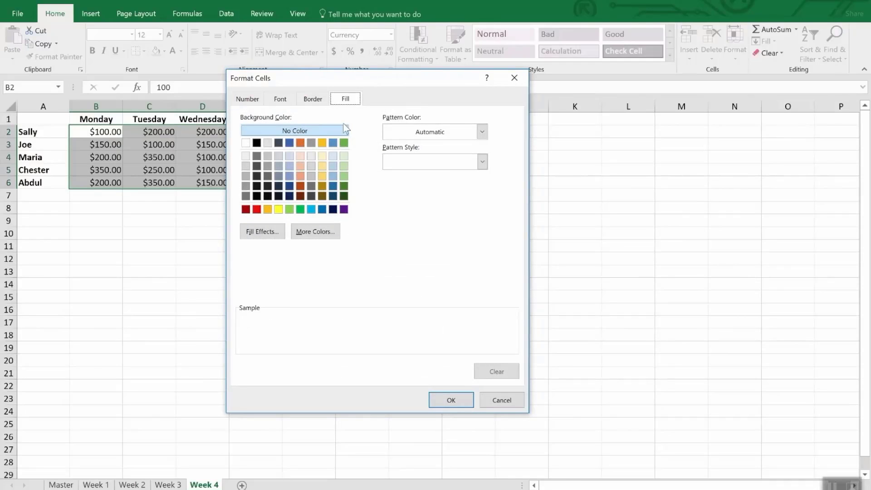
pyautogui.click(278, 209)
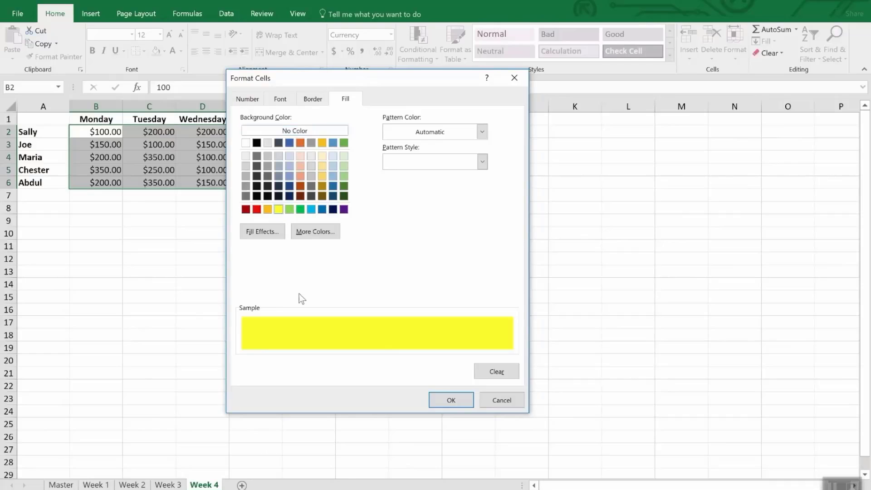
pyautogui.click(451, 400)
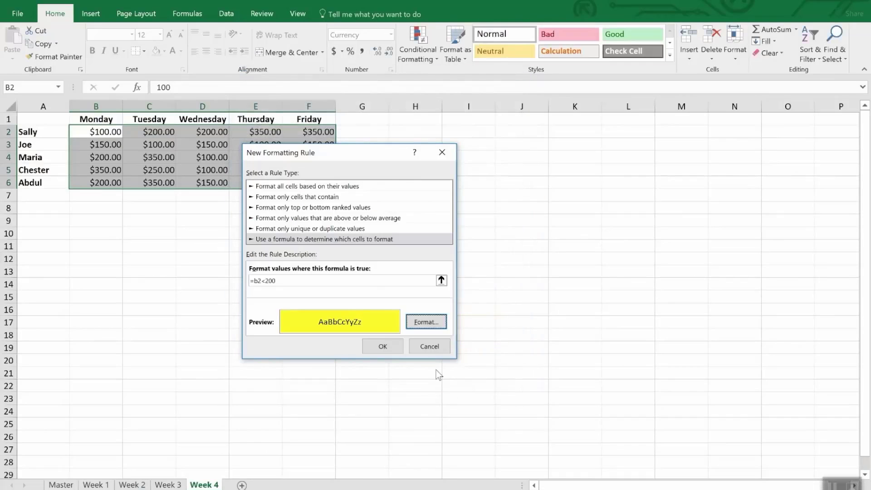
pyautogui.click(383, 344)
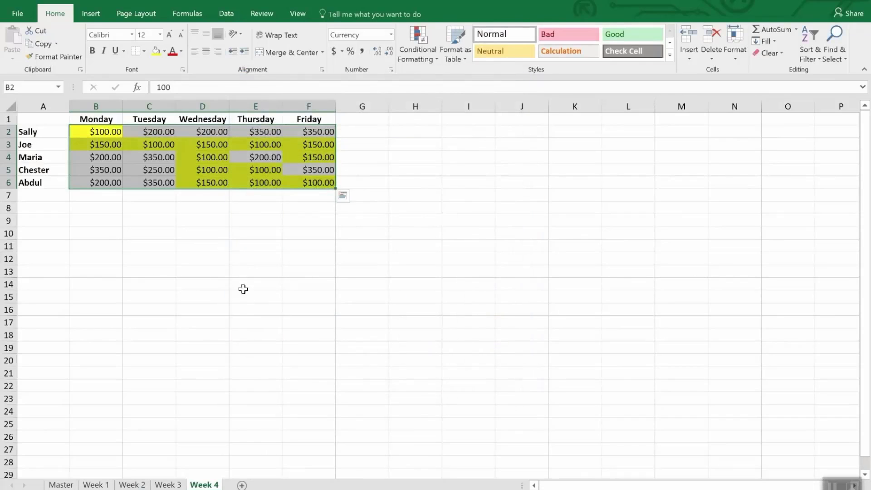
# Select all cells on the Week 4 sheet that contain conditional formatting.
pyautogui.click(239, 283)
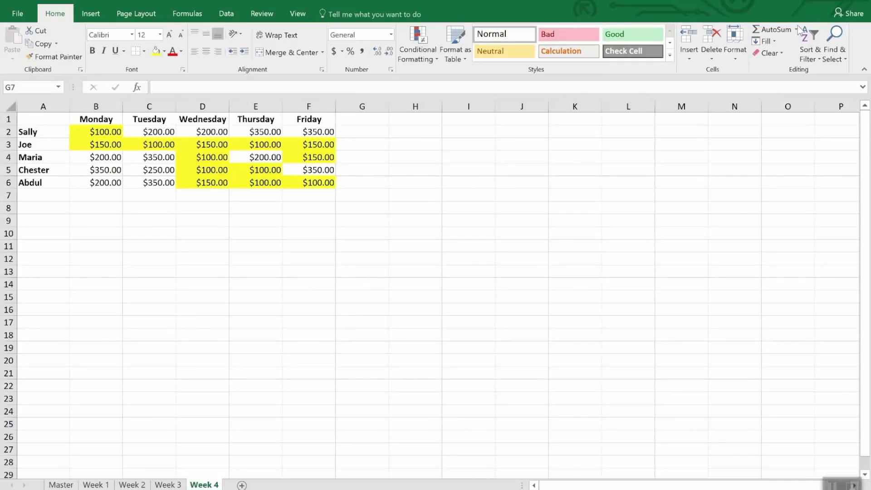
pyautogui.click(839, 56)
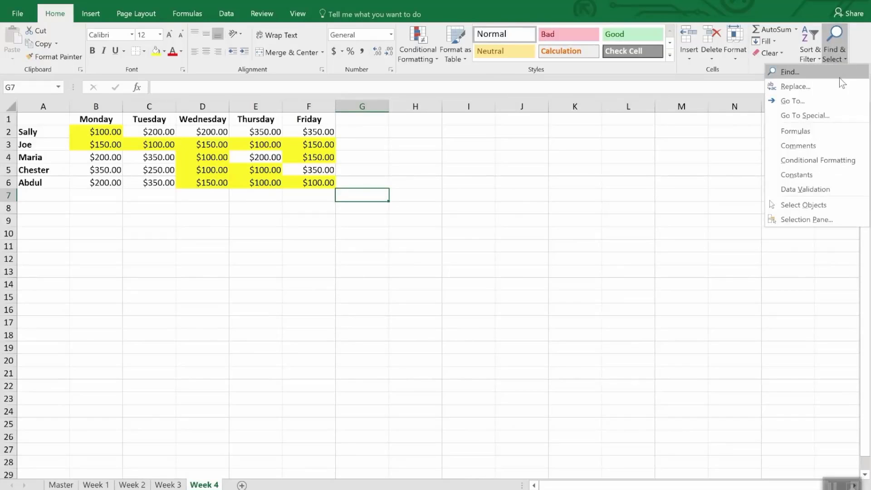
pyautogui.click(844, 159)
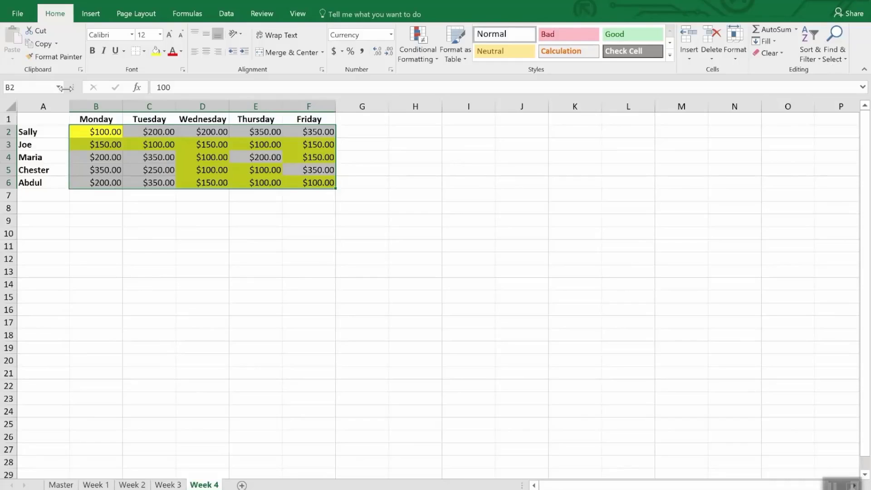
pyautogui.click(59, 59)
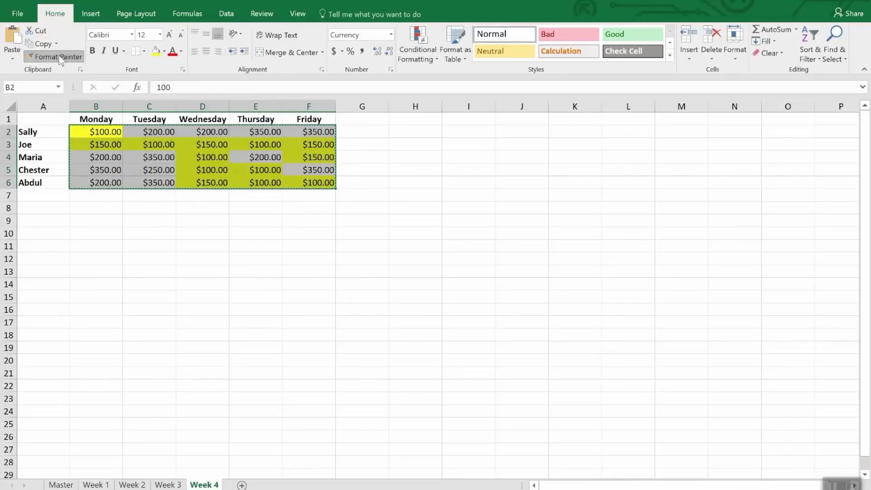
pyautogui.click(60, 59)
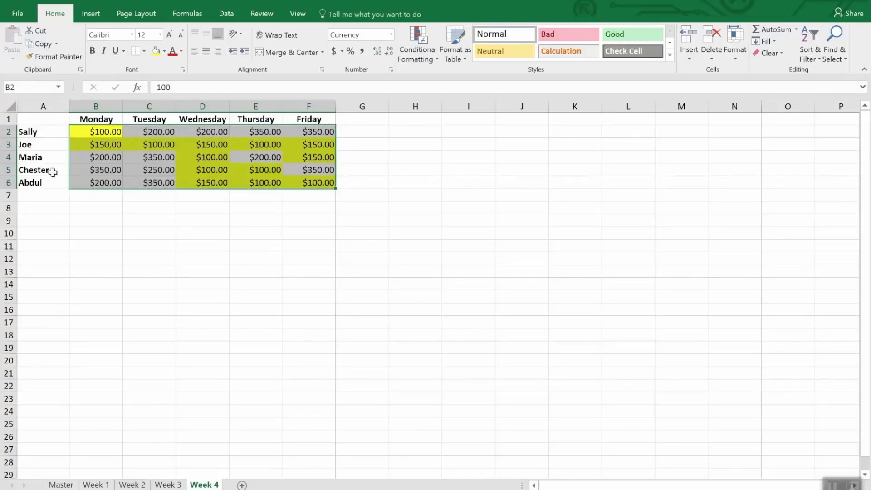
pyautogui.click(174, 485)
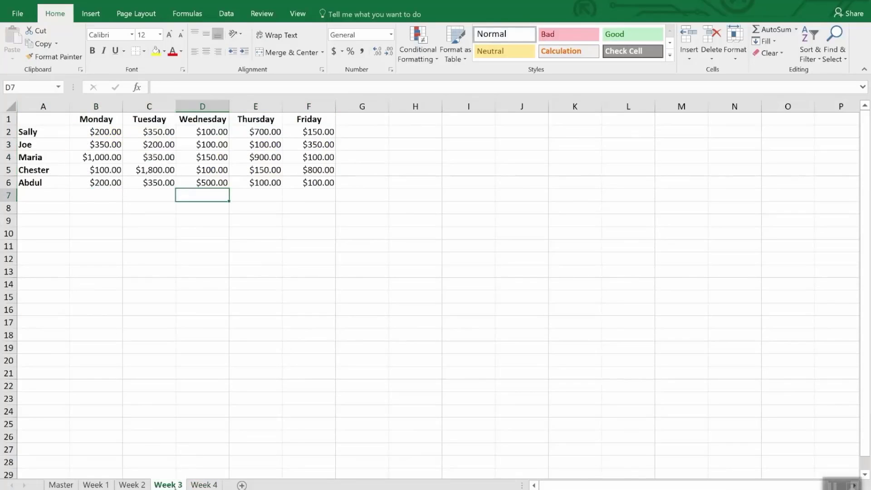
pyautogui.click(108, 132)
pyautogui.moveTo(108, 132); pyautogui.dragTo(311, 186)
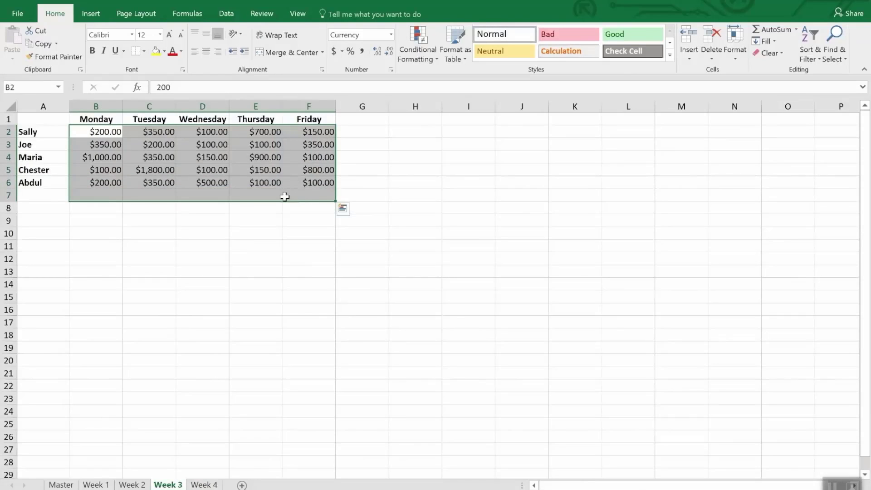
pyautogui.click(199, 484)
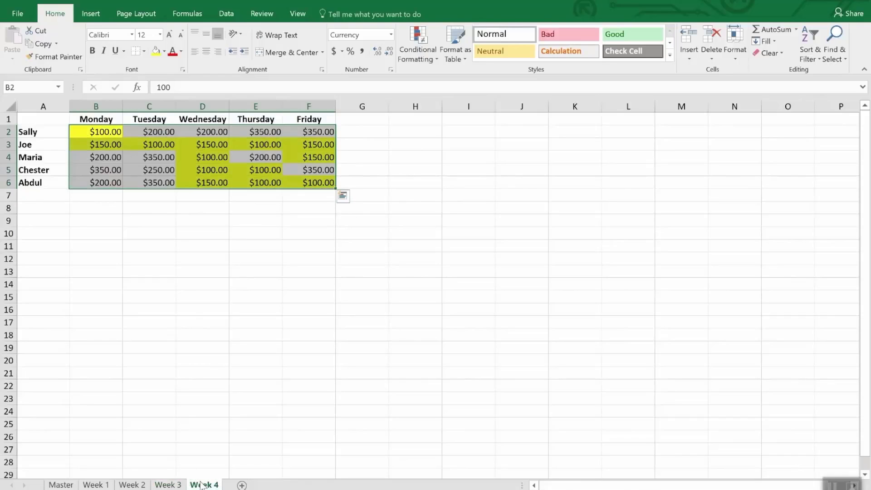
# Copy the formatting of Week 4's B2:F6 onto B2:F6 of Week 3 with Format Painter, keeping the painter active.
pyautogui.click(57, 57)
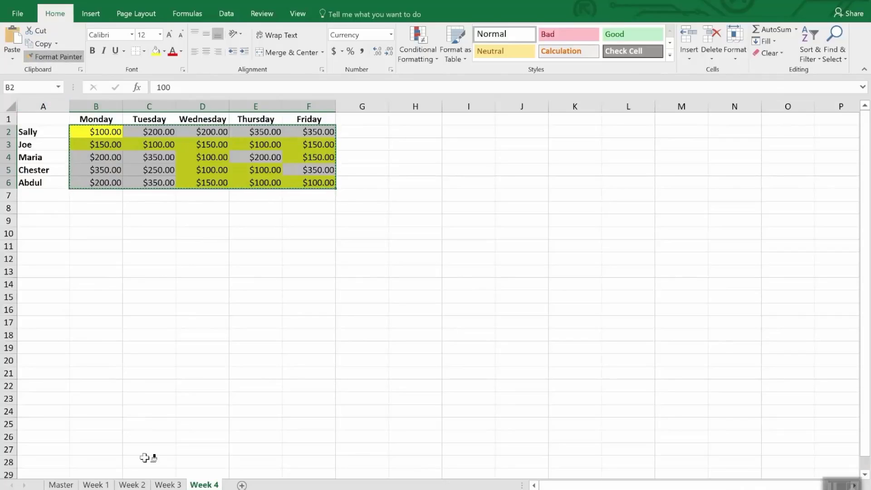
pyautogui.click(167, 485)
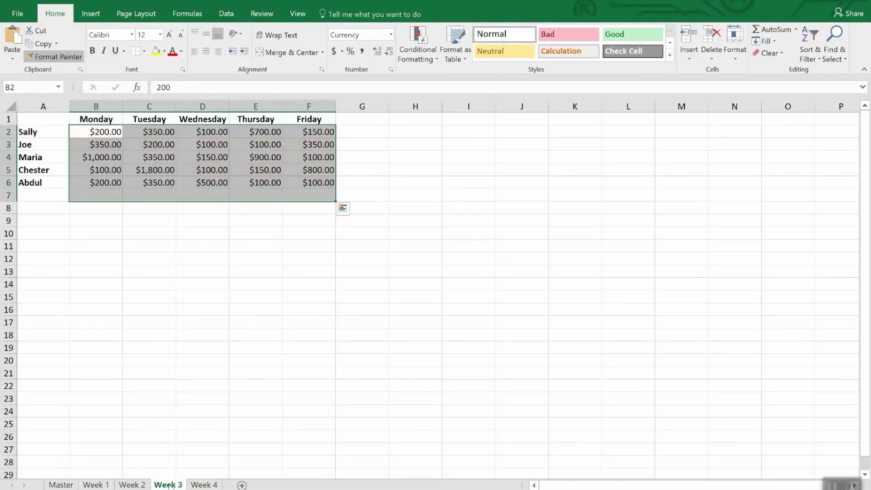
pyautogui.moveTo(102, 132)
pyautogui.mouseDown()
pyautogui.moveTo(133, 132)
pyautogui.moveTo(316, 180)
pyautogui.mouseUp()
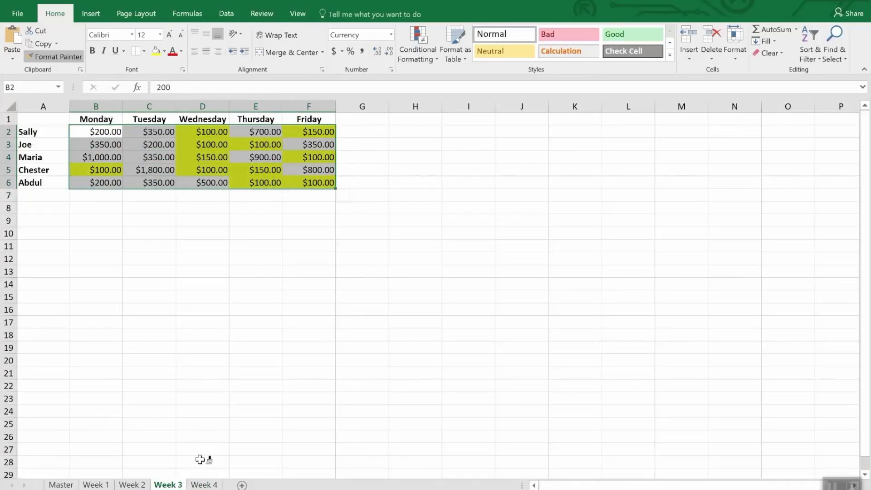
# Paint the copied formatting onto B2:F6 of the Week 2 sheet and B2:F6 of the Week 1 sheet.
pyautogui.click(139, 485)
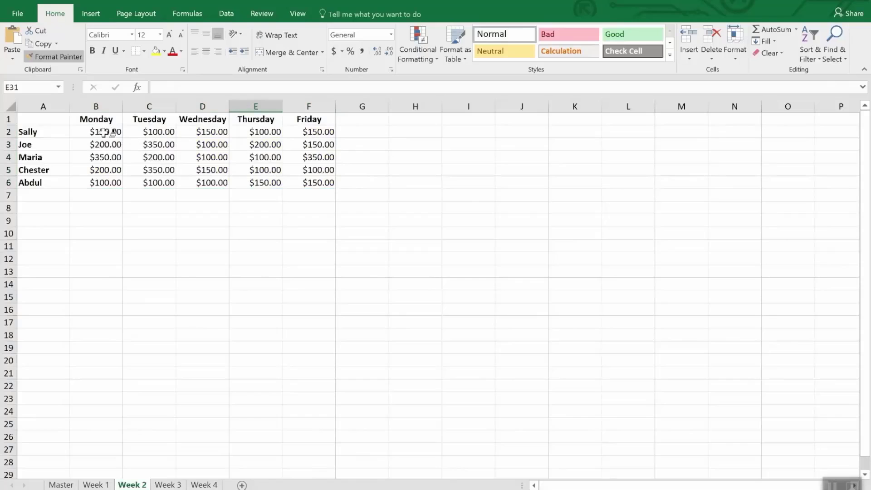
pyautogui.moveTo(103, 132); pyautogui.dragTo(335, 181)
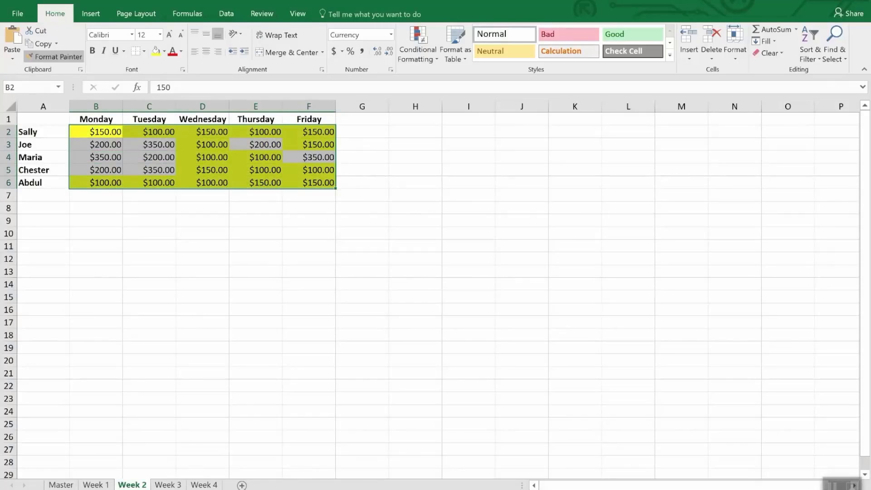
pyautogui.click(96, 484)
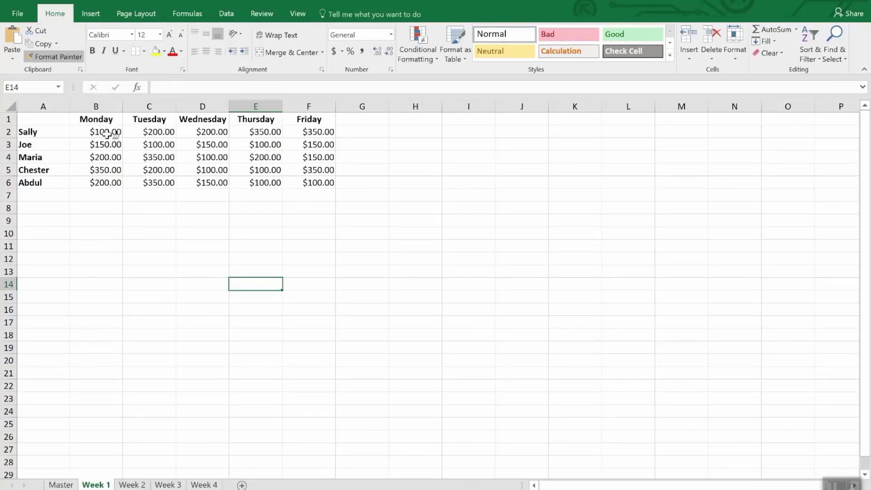
pyautogui.moveTo(102, 132); pyautogui.dragTo(306, 185)
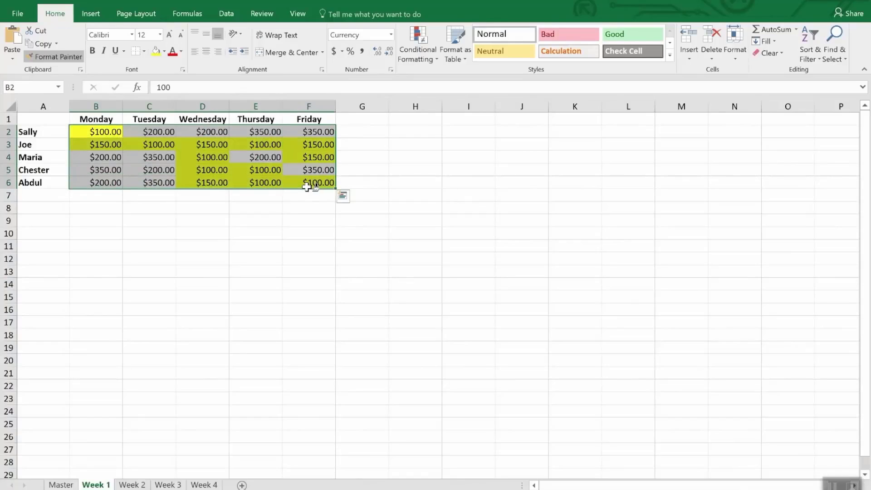
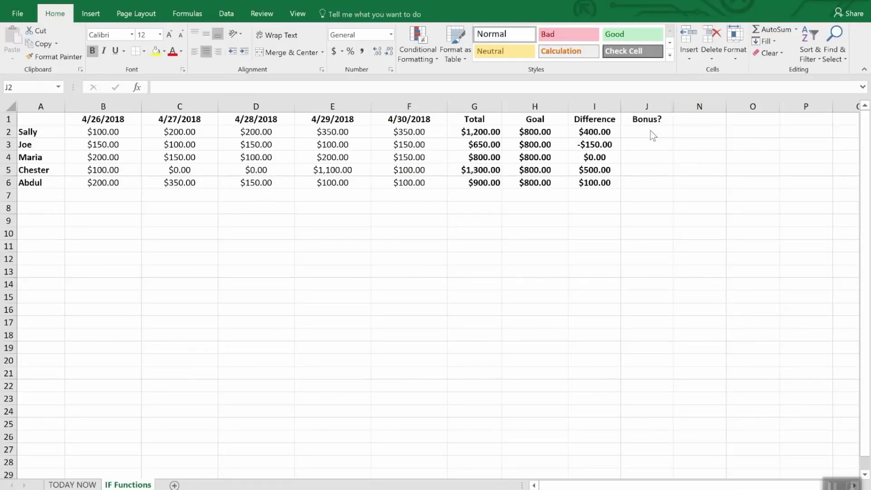
pyautogui.moveTo(652, 135); pyautogui.dragTo(647, 186)
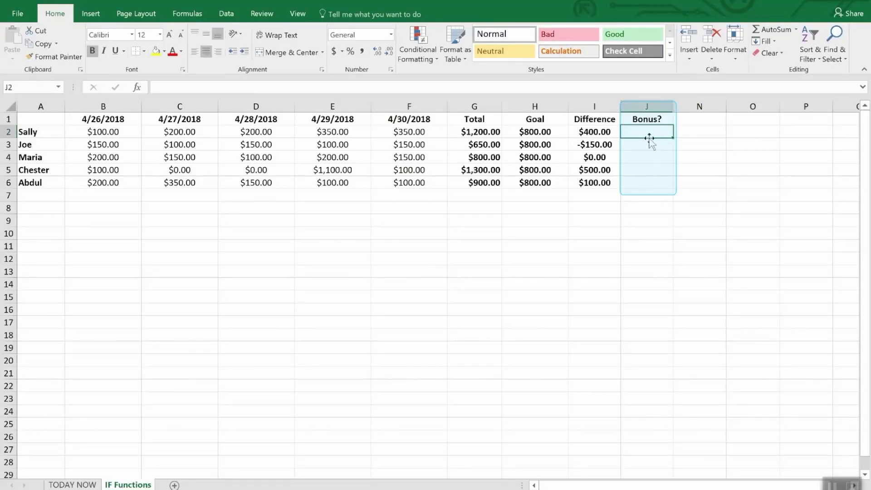
pyautogui.moveTo(647, 134); pyautogui.dragTo(647, 186)
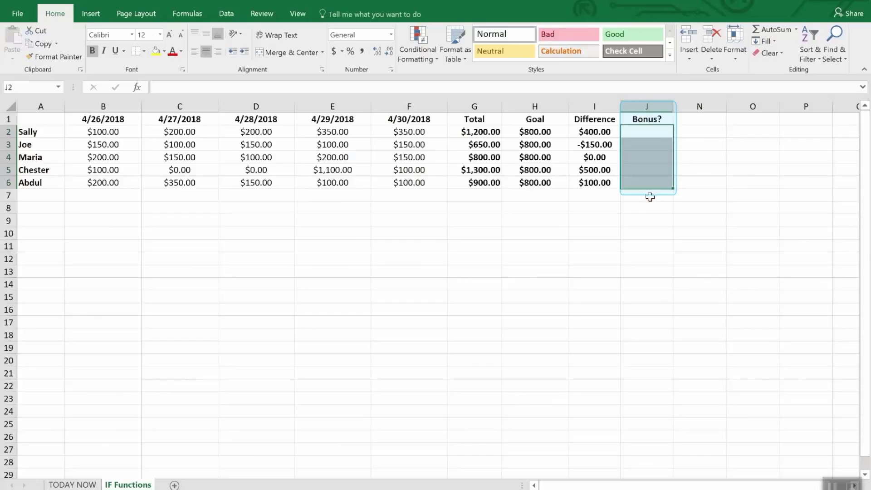
pyautogui.click(648, 208)
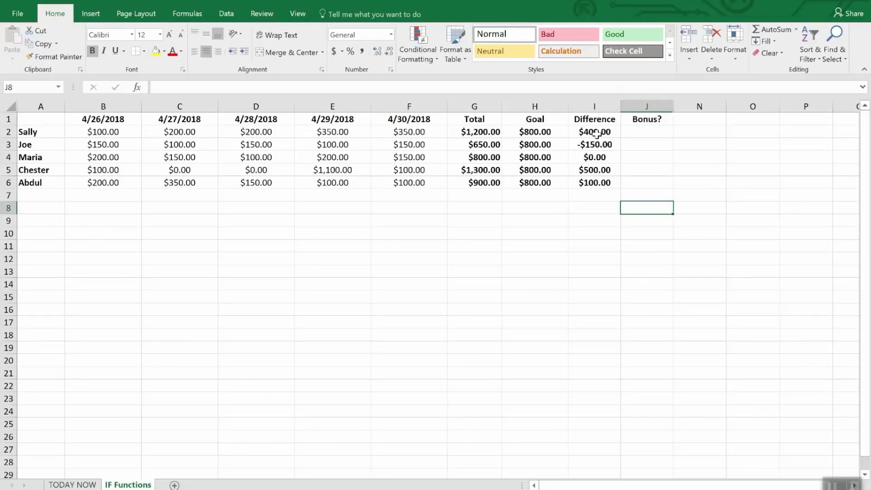
# Enter the formula =IF(I2>0,"Yes","No") in cell J2 of the Bonus? column.
pyautogui.click(648, 135)
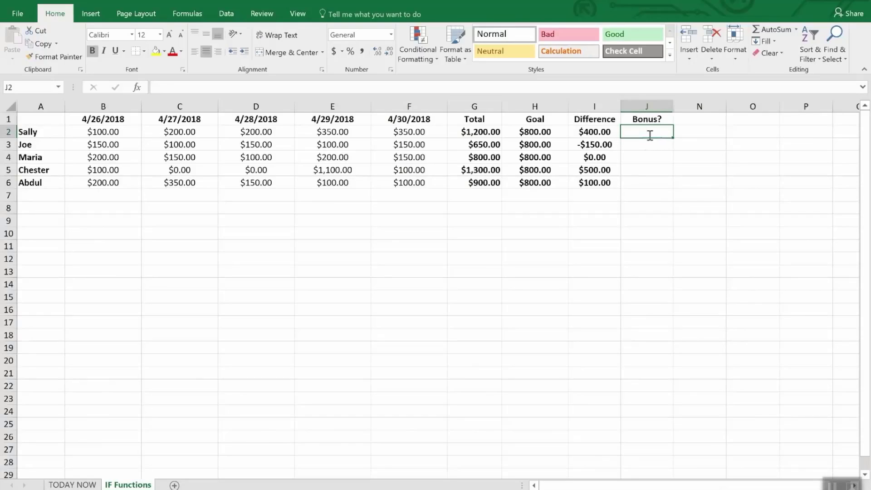
pyautogui.write('=IF(')
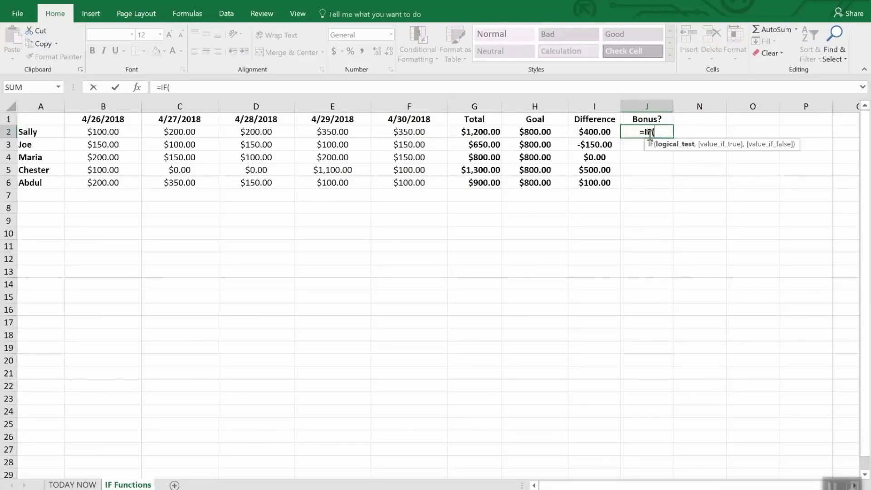
pyautogui.write('i2>')
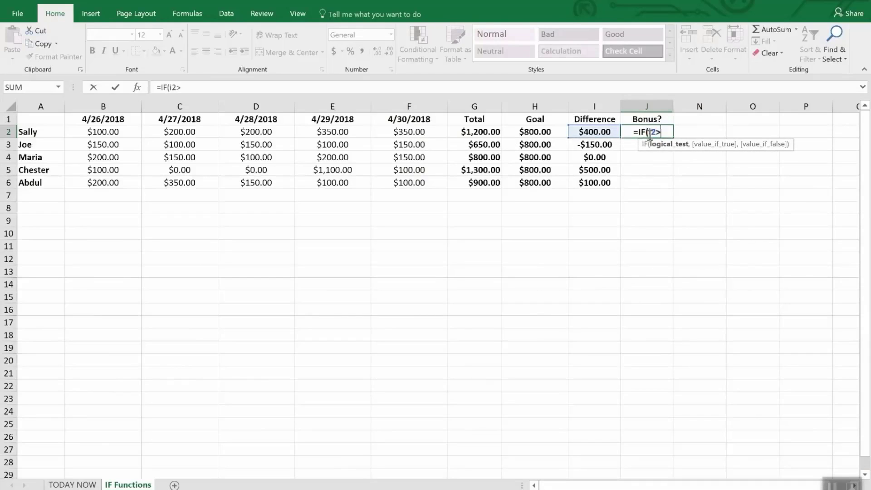
pyautogui.write('0,')
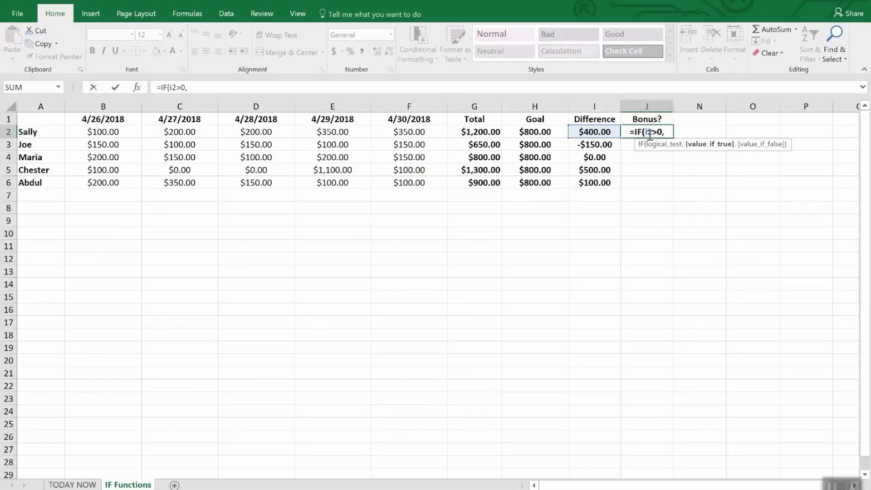
pyautogui.write('"')
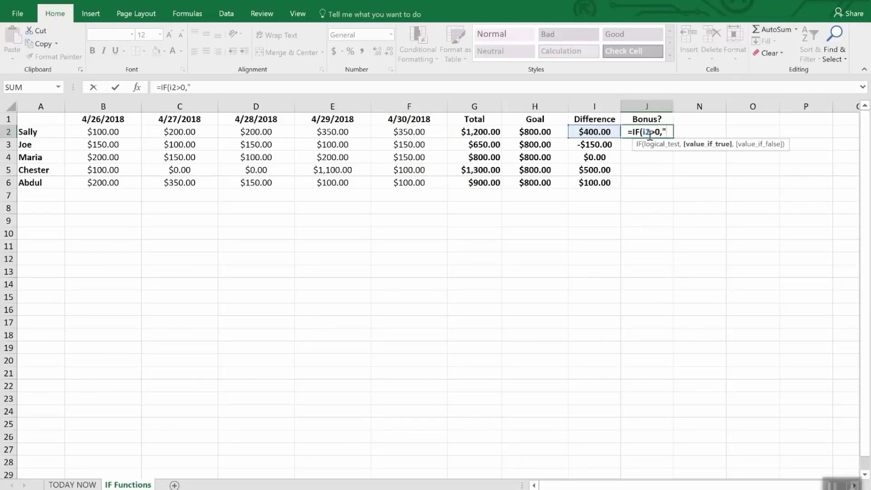
pyautogui.write('Yes"')
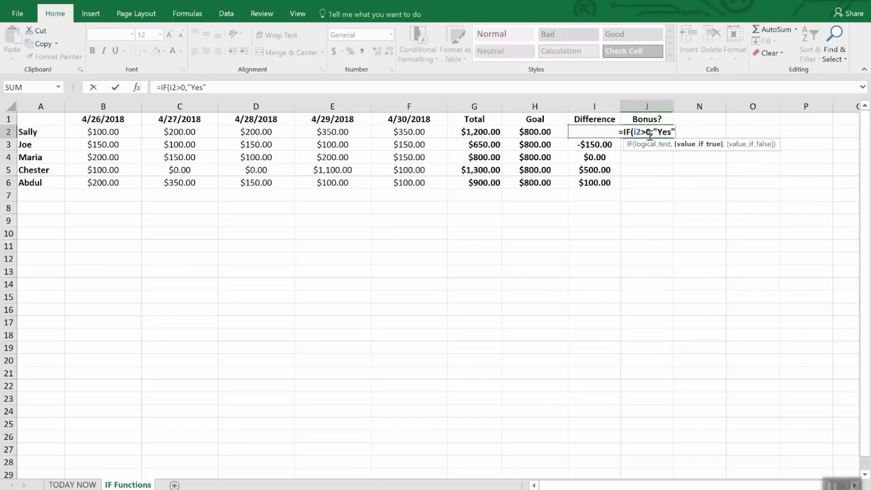
pyautogui.write(',')
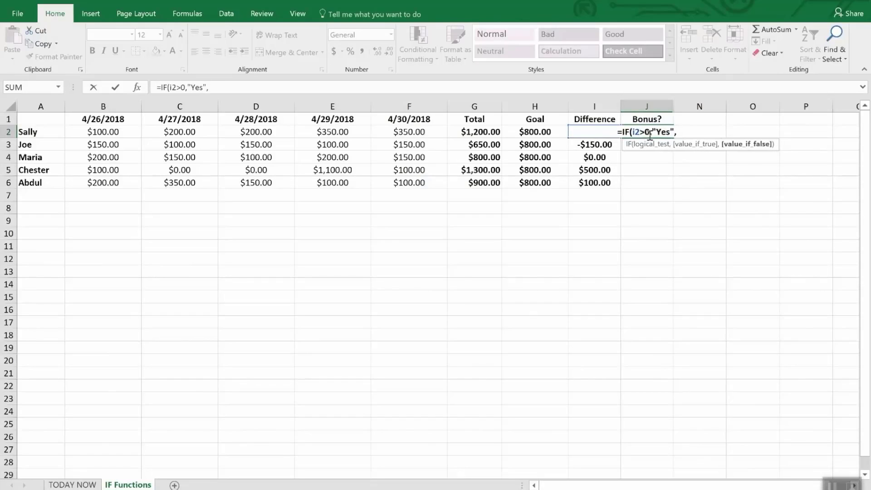
pyautogui.write('No')
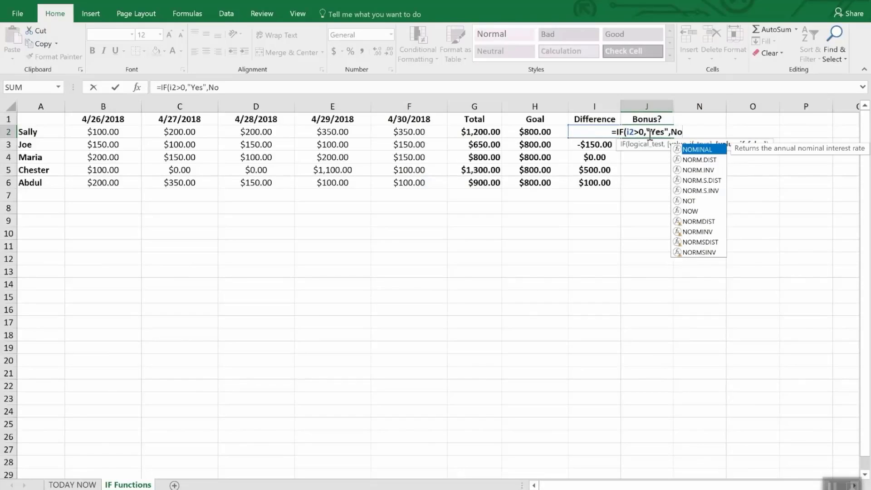
pyautogui.press('BackSpace')
pyautogui.press('BackSpace')
pyautogui.write('"')
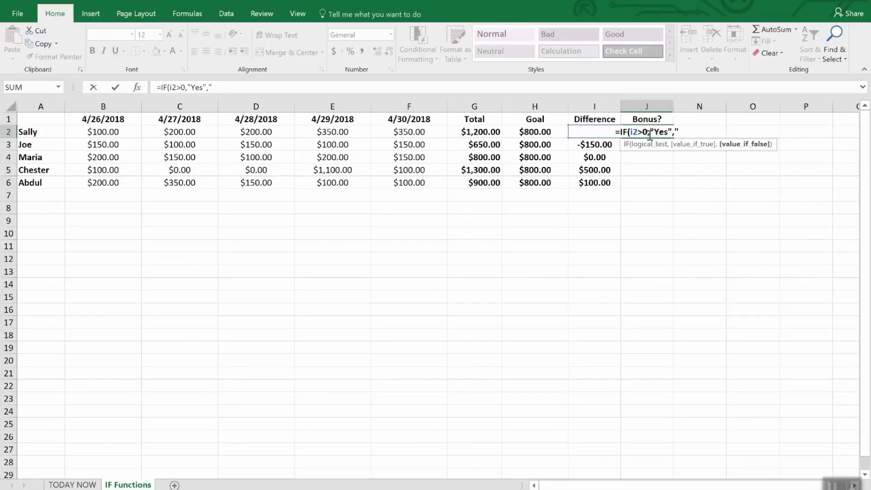
pyautogui.write('No"')
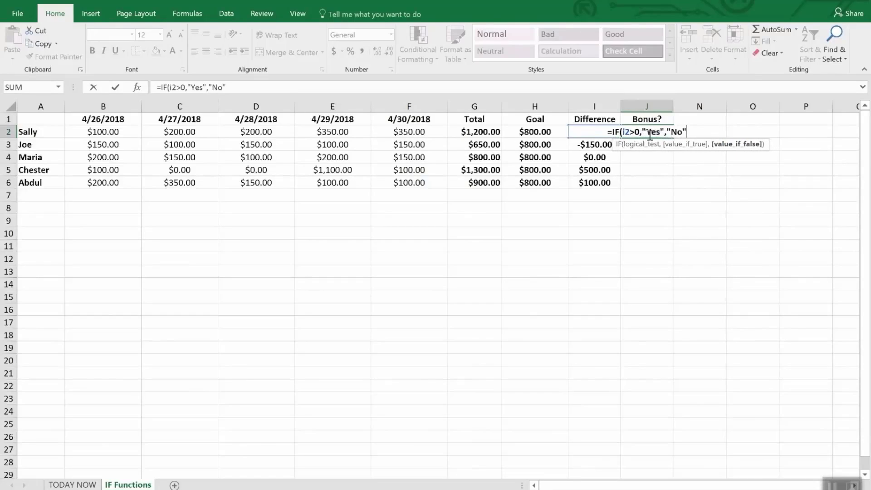
pyautogui.write(')')
pyautogui.press('Return')
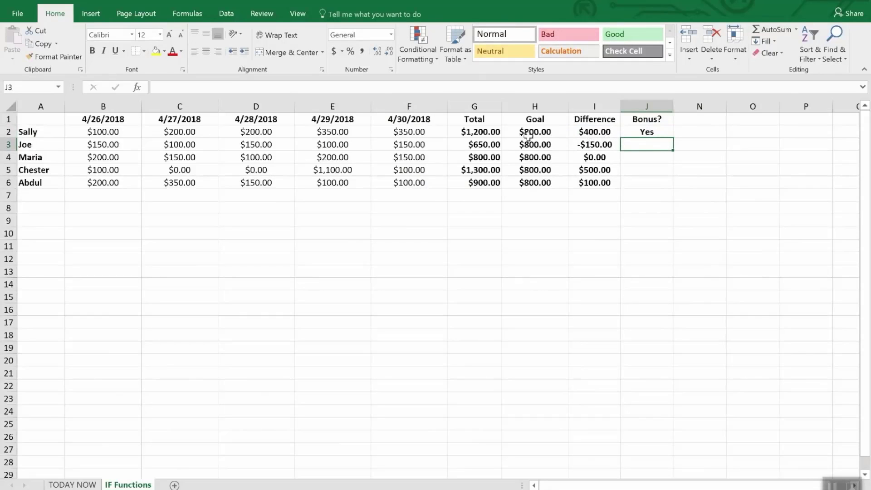
# Fill the bonus formula from J2 down through J6.
pyautogui.click(653, 167)
pyautogui.click(648, 134)
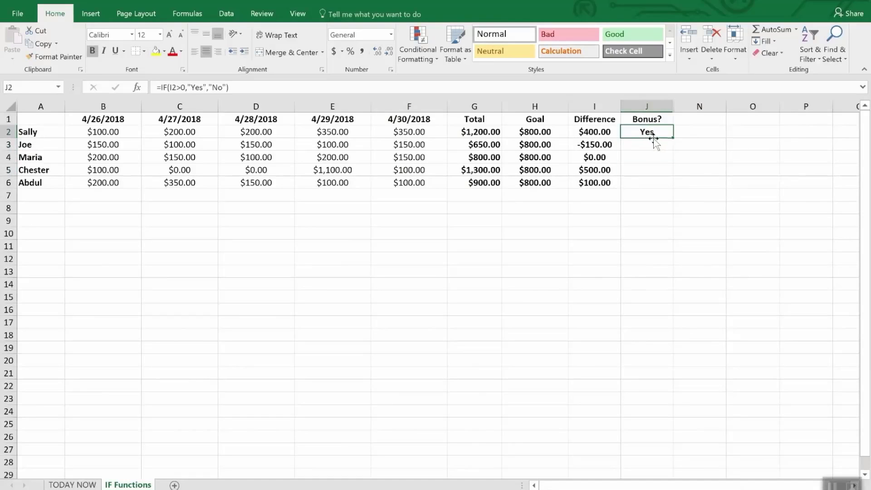
pyautogui.moveTo(673, 137); pyautogui.dragTo(673, 189)
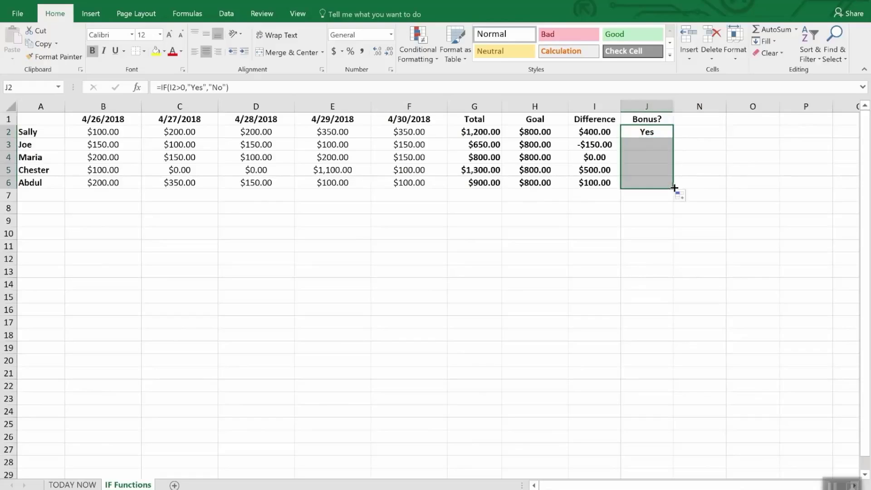
pyautogui.click(660, 219)
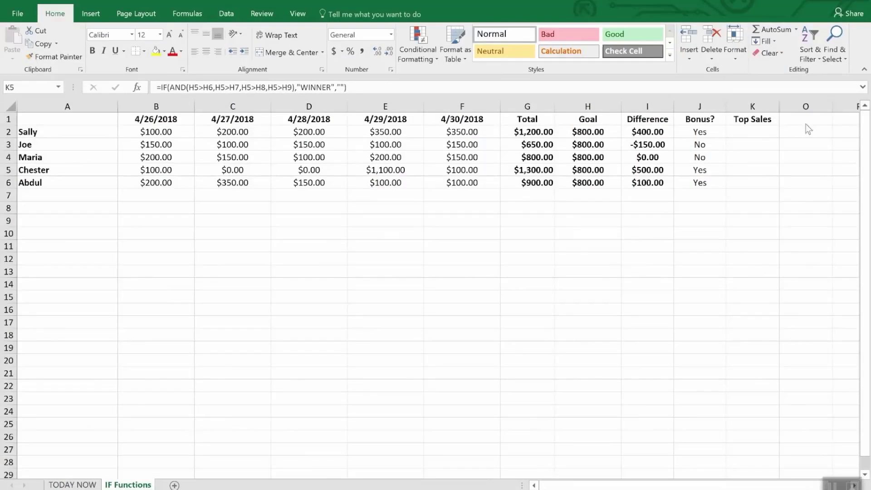
# In K5 under Top Sales, begin an IF formula with the test AND(I5>I2,I5>I3,I5>I4,I5>I6).
pyautogui.click(753, 119)
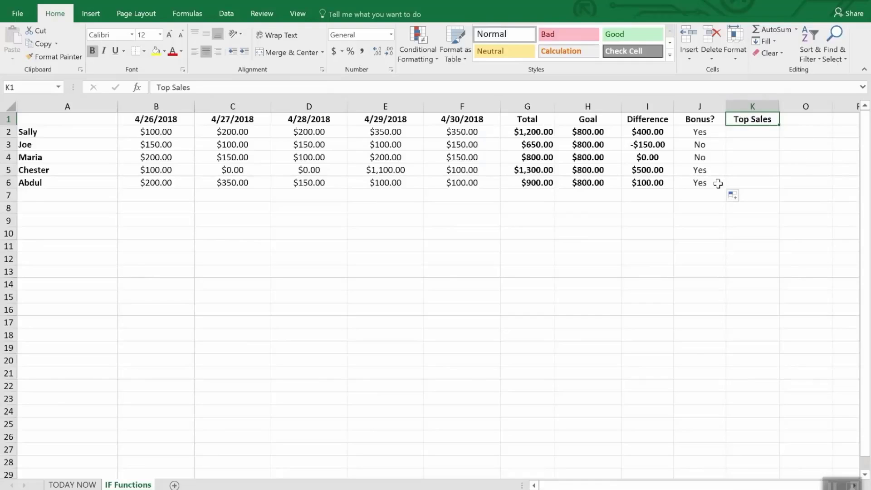
pyautogui.click(742, 173)
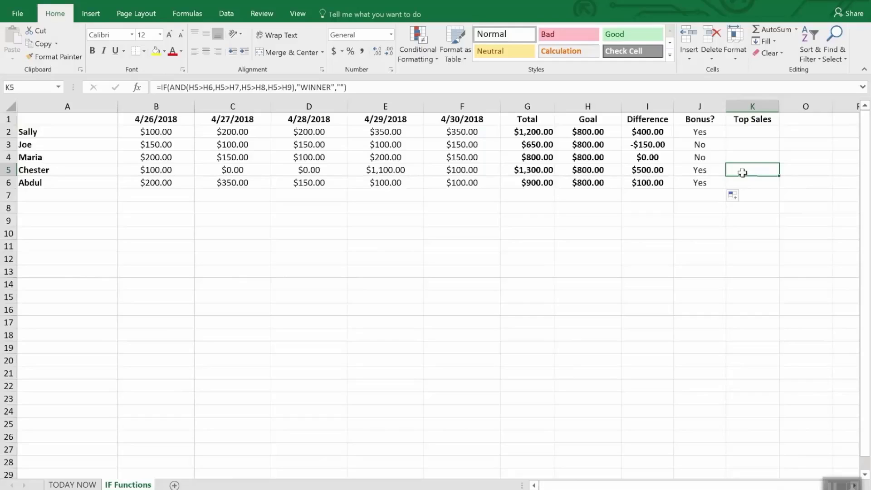
pyautogui.write('=')
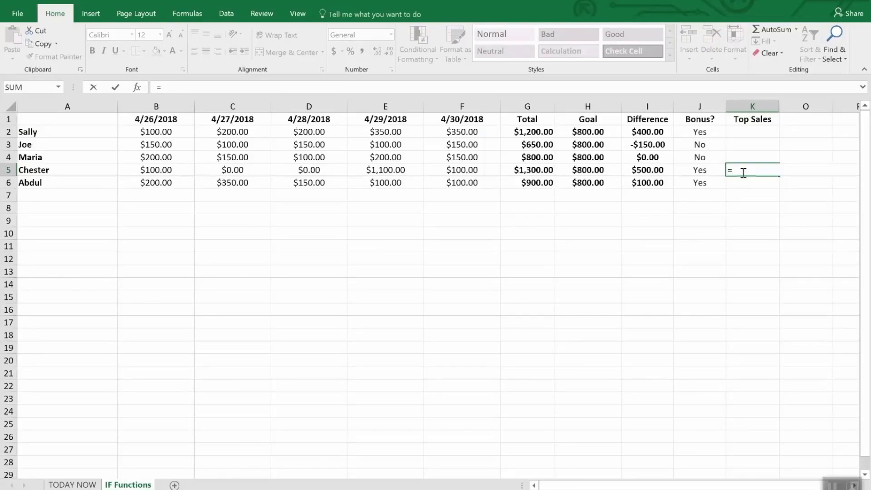
pyautogui.write('I')
pyautogui.press('Tab')
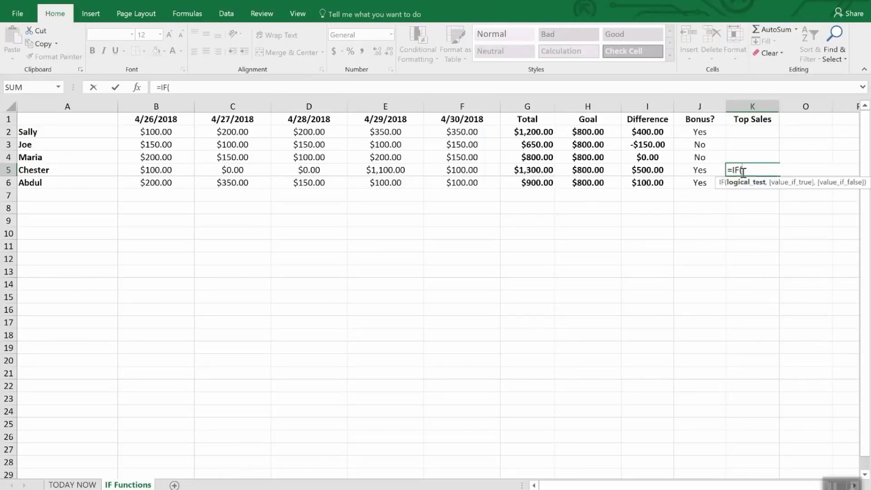
pyautogui.write('and(')
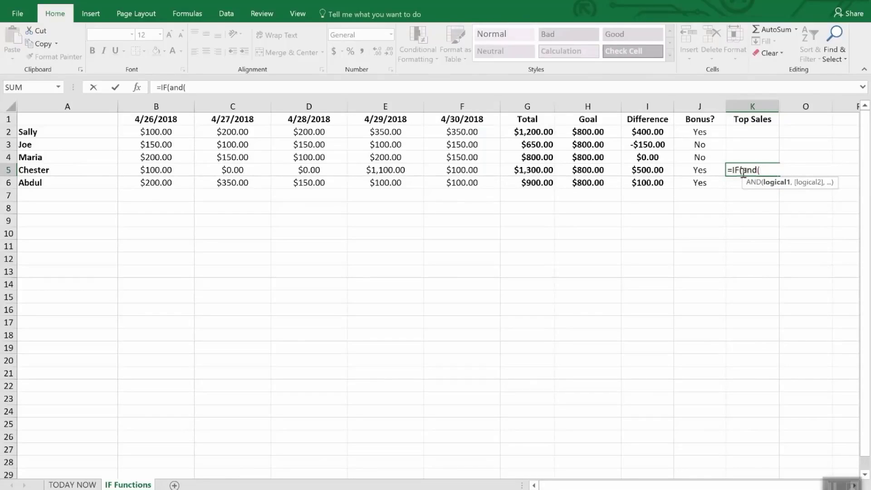
pyautogui.write('i5')
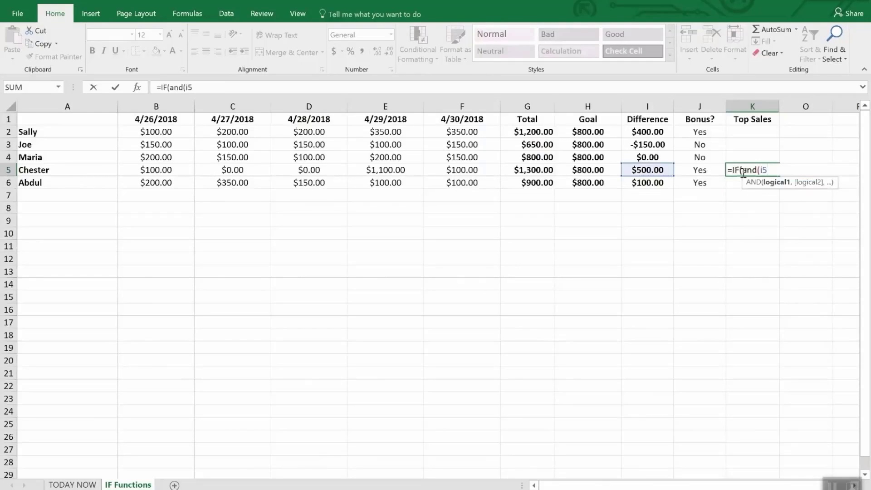
pyautogui.write('>i2,I')
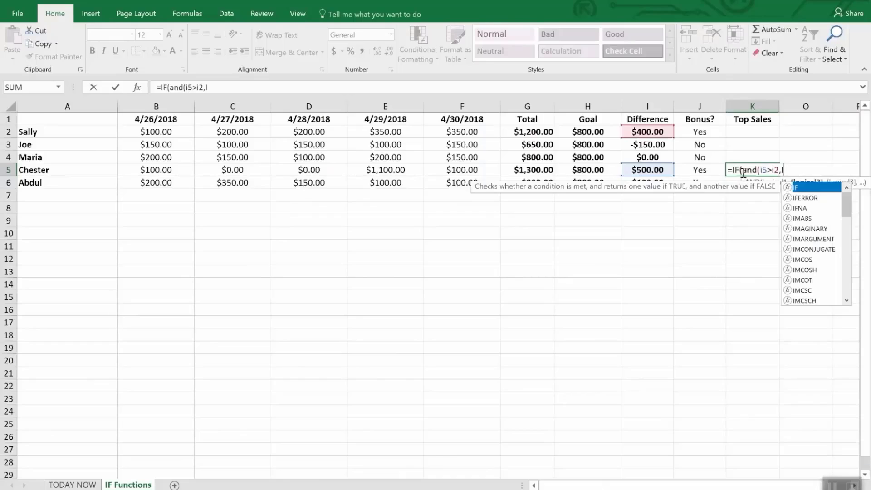
pyautogui.write('5>i3')
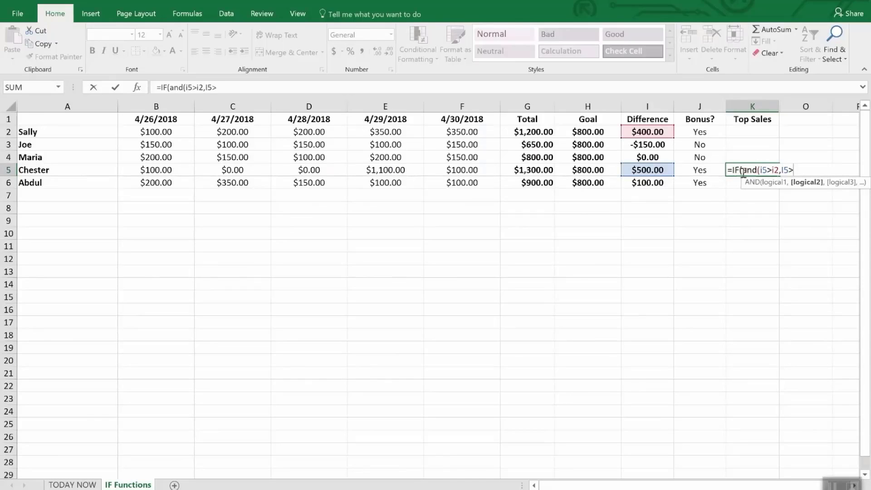
pyautogui.write(',I')
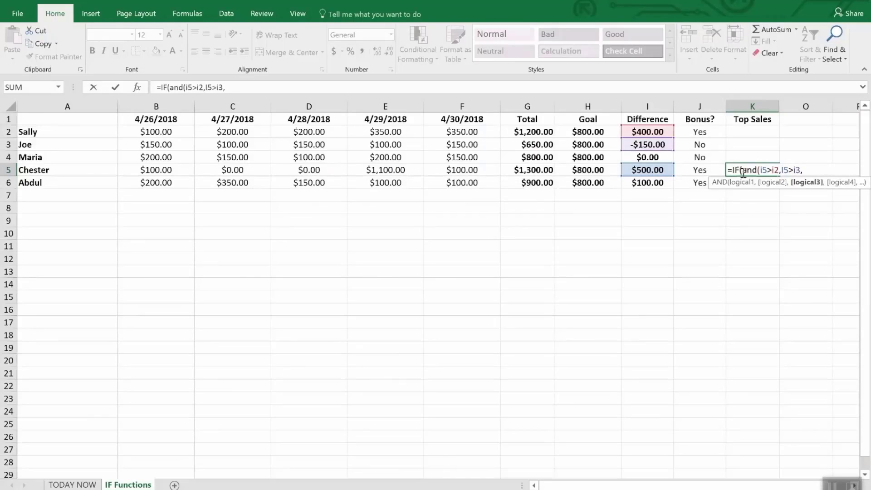
pyautogui.write('4')
pyautogui.press('BackSpace')
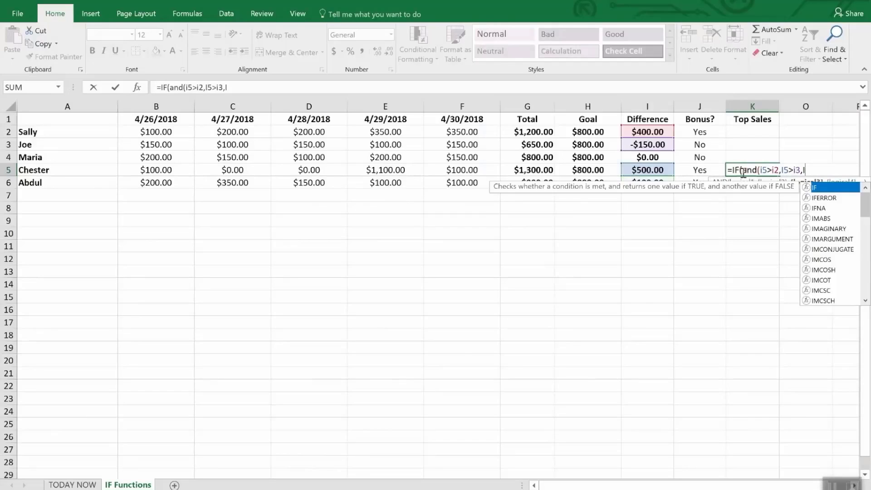
pyautogui.write('4>')
pyautogui.press('BackSpace')
pyautogui.press('BackSpace')
pyautogui.write('5')
pyautogui.write('>i4)')
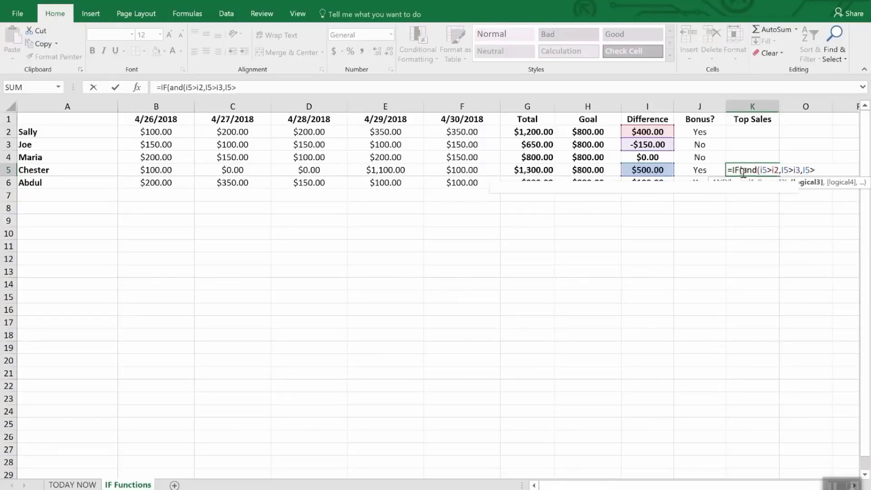
pyautogui.press('BackSpace')
pyautogui.write(',I5>')
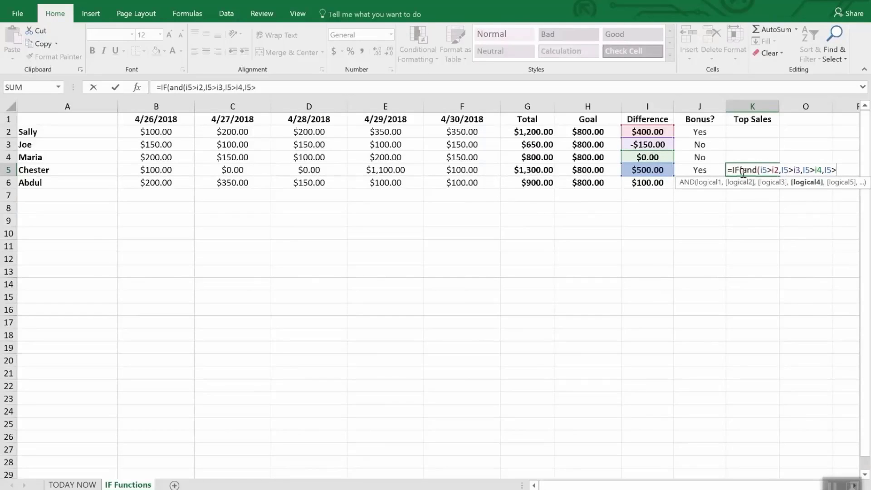
pyautogui.write('i6)')
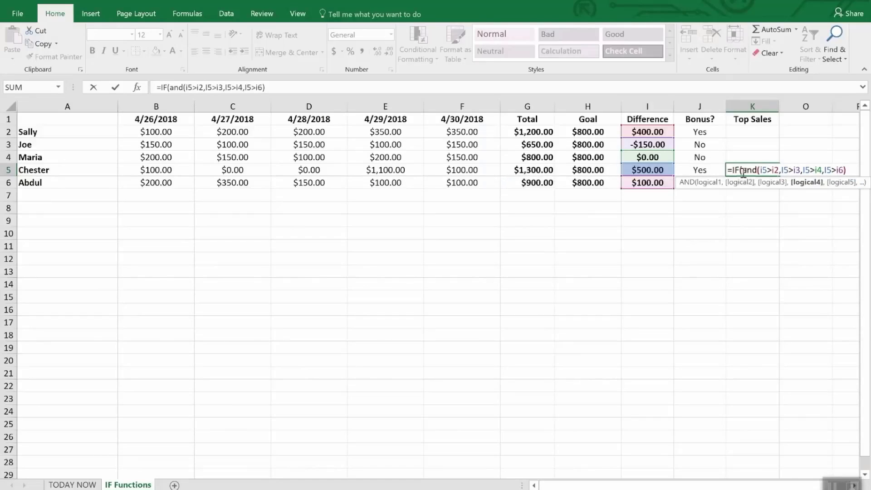
# Complete the K5 formula so it returns "WINNER" when true and an empty string when false.
pyautogui.write(',"W')
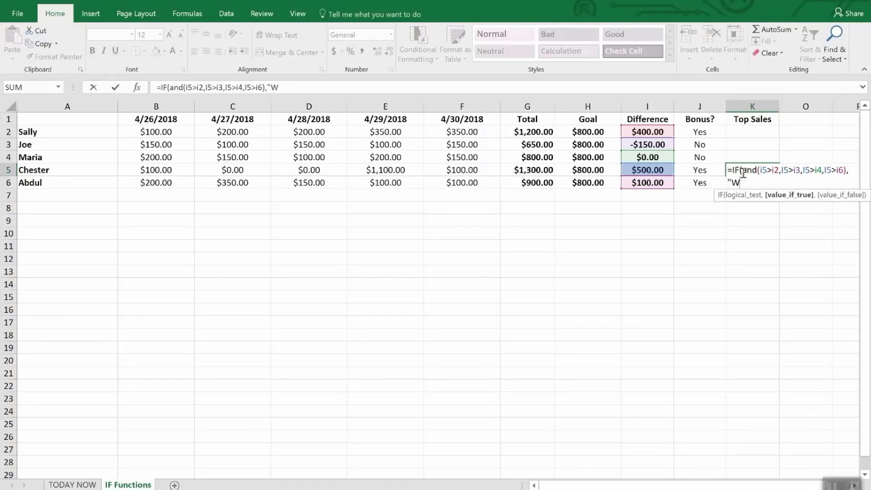
pyautogui.write('INNER",')
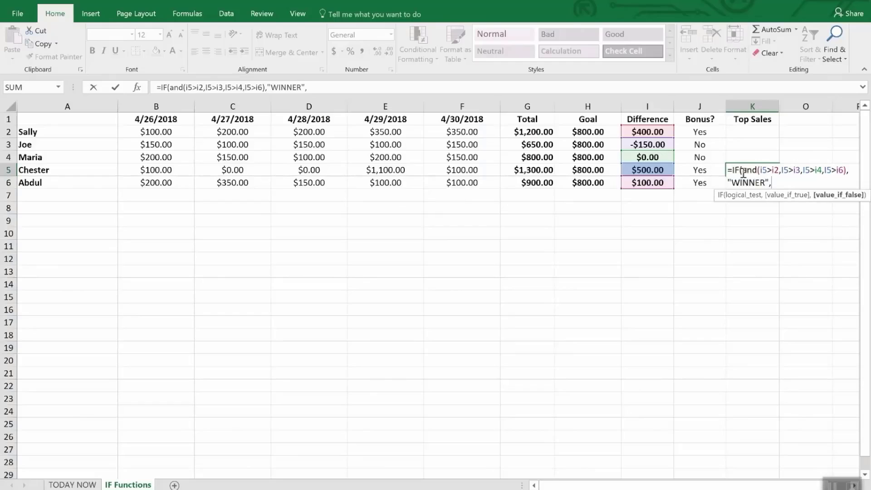
pyautogui.write('"")')
pyautogui.press('Return')
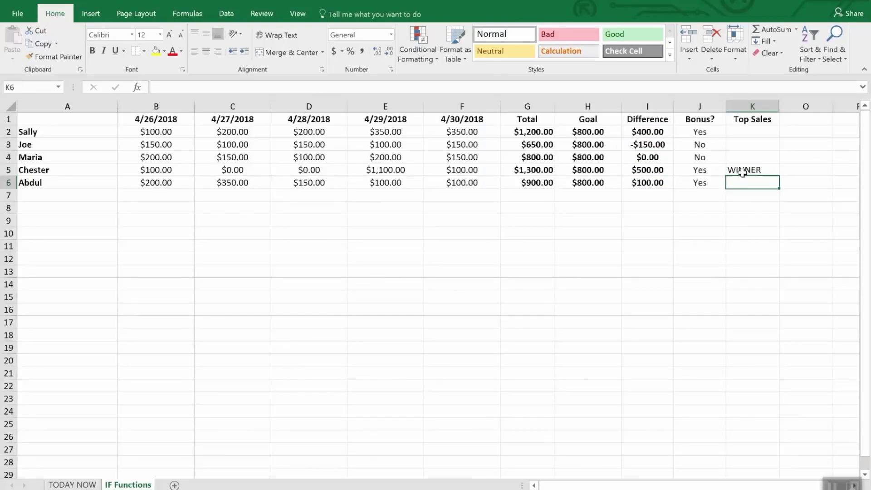
# Unhide the hidden columns between K and O.
pyautogui.moveTo(771, 106); pyautogui.dragTo(788, 107)
pyautogui.rightClick(792, 109)
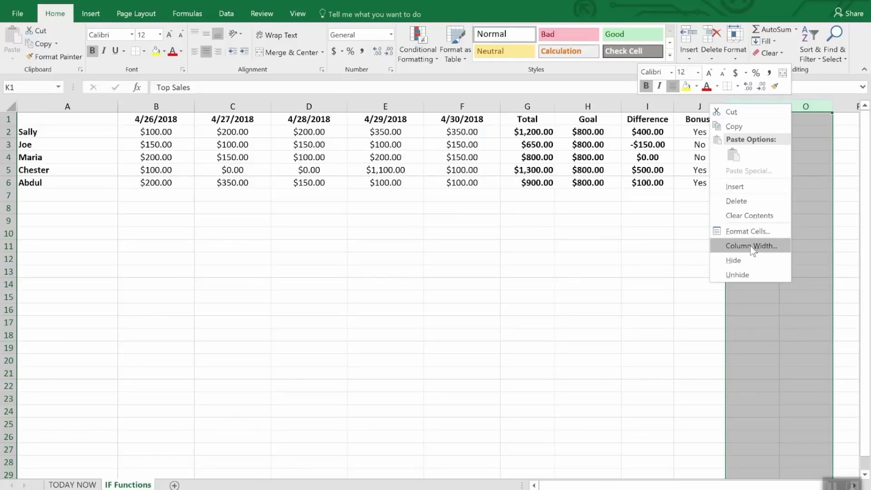
pyautogui.click(747, 271)
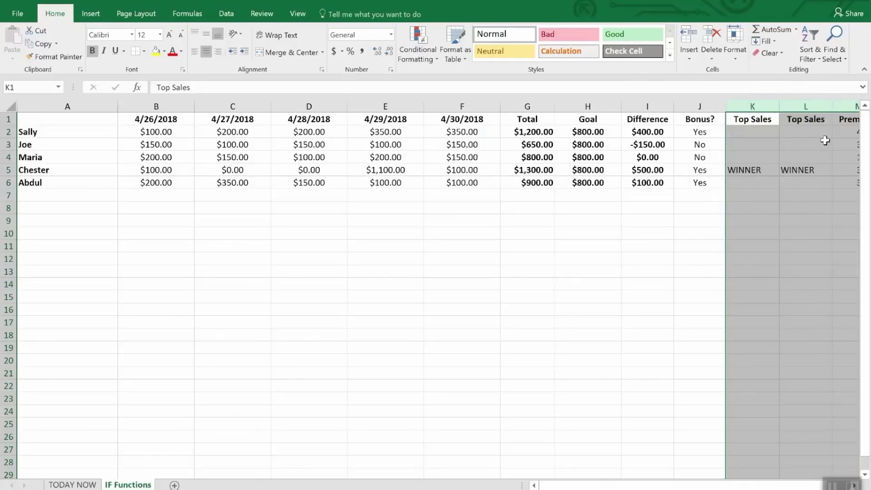
# Inspect the Top Sales formulas in L2 and K5.
pyautogui.click(791, 219)
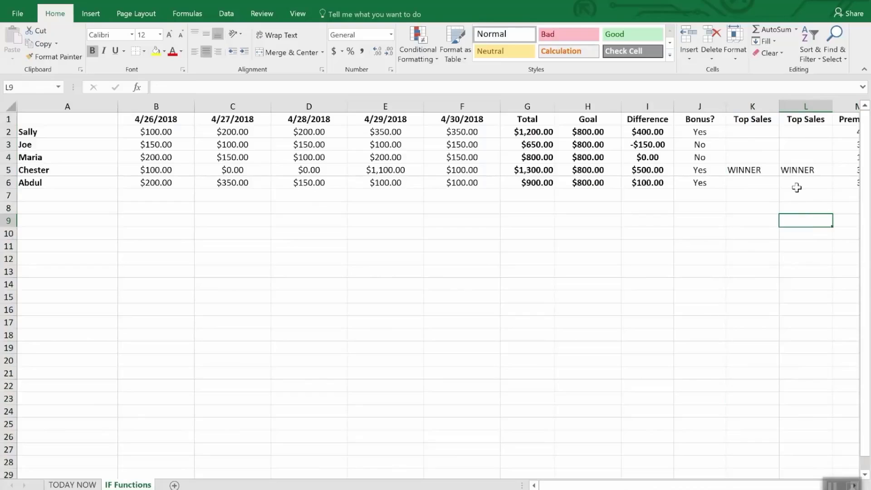
pyautogui.click(799, 131)
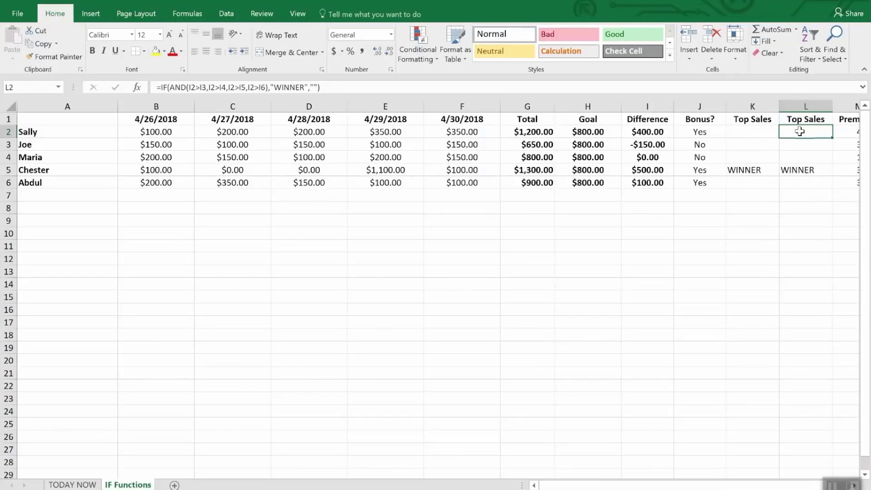
pyautogui.click(764, 171)
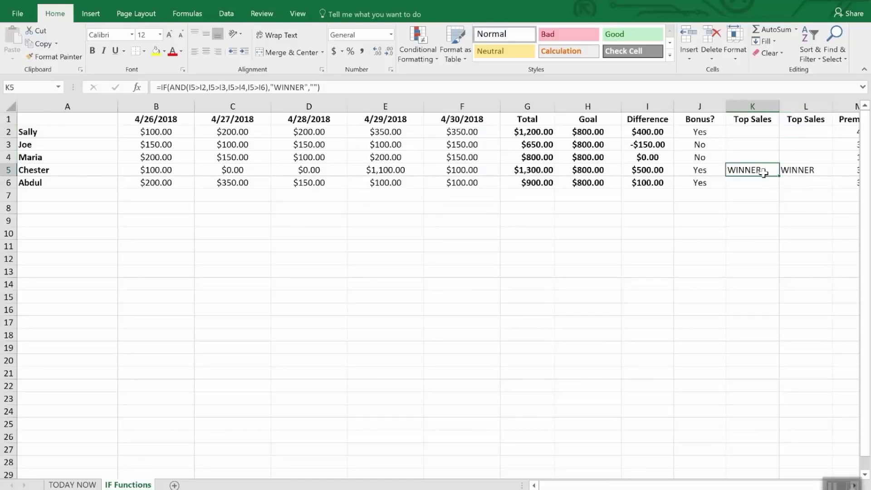
# Review the Top Sales formulas in L2 and L3.
pyautogui.click(798, 133)
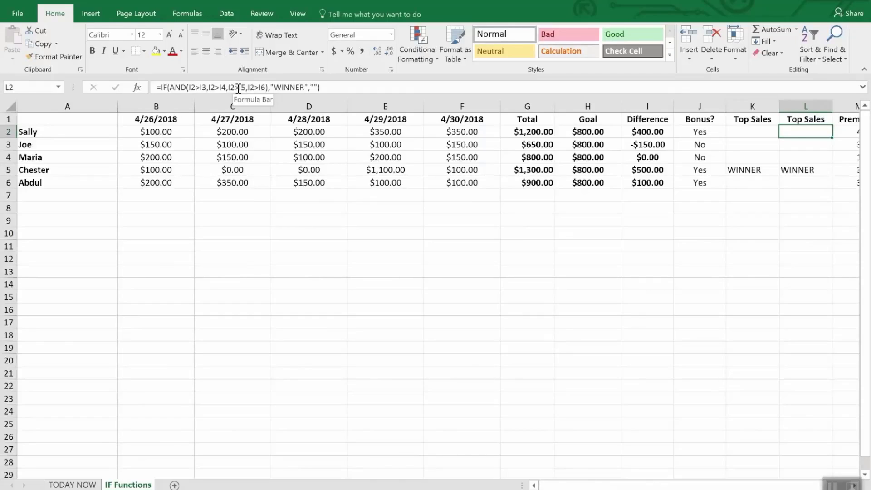
pyautogui.click(793, 143)
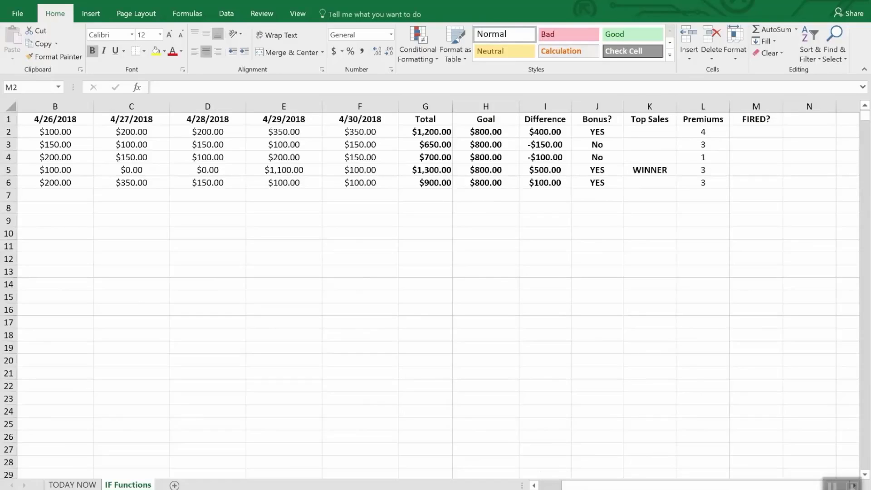
# In M2 under FIRED?, begin an IF formula with the test OR(I2>=0,L2>2).
pyautogui.click(760, 134)
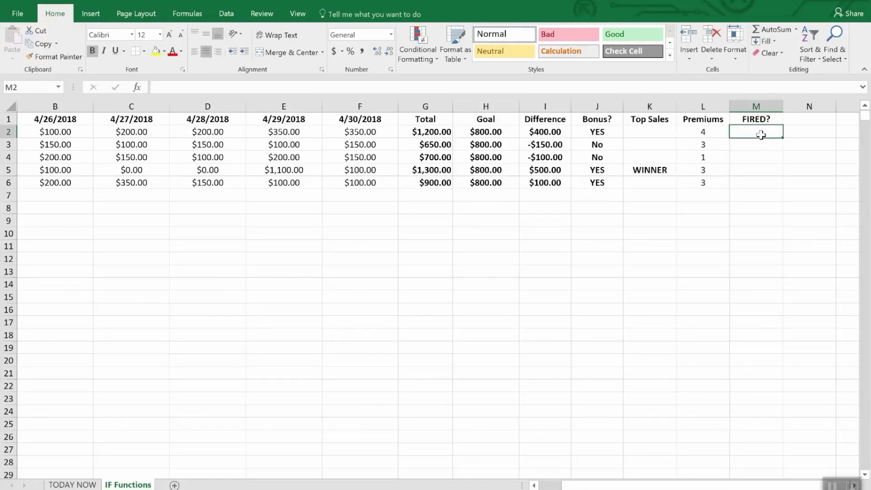
pyautogui.write('=')
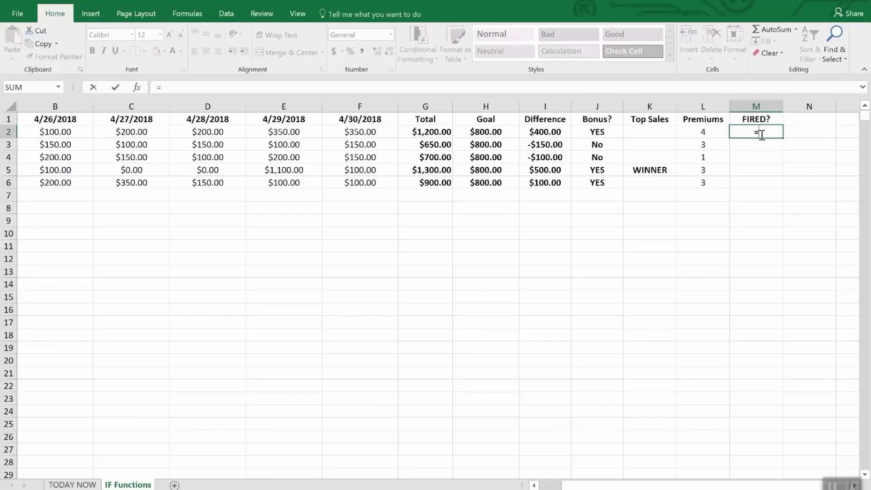
pyautogui.write('if(or')
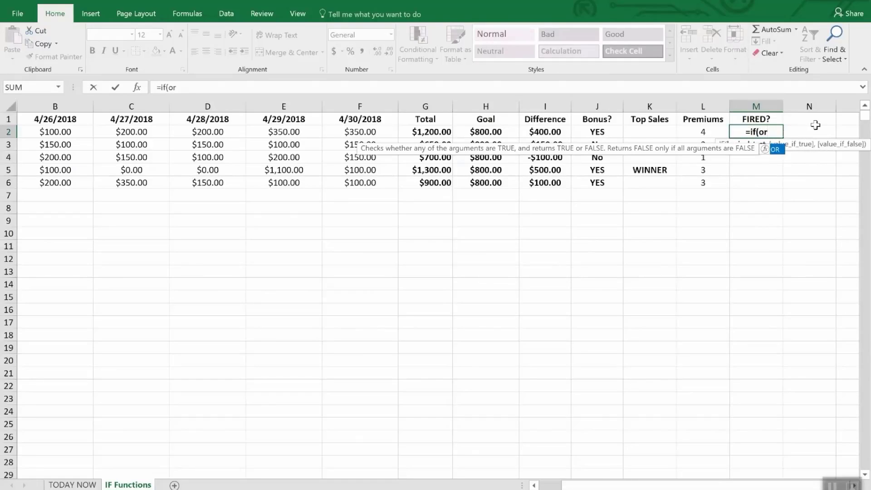
pyautogui.write('(')
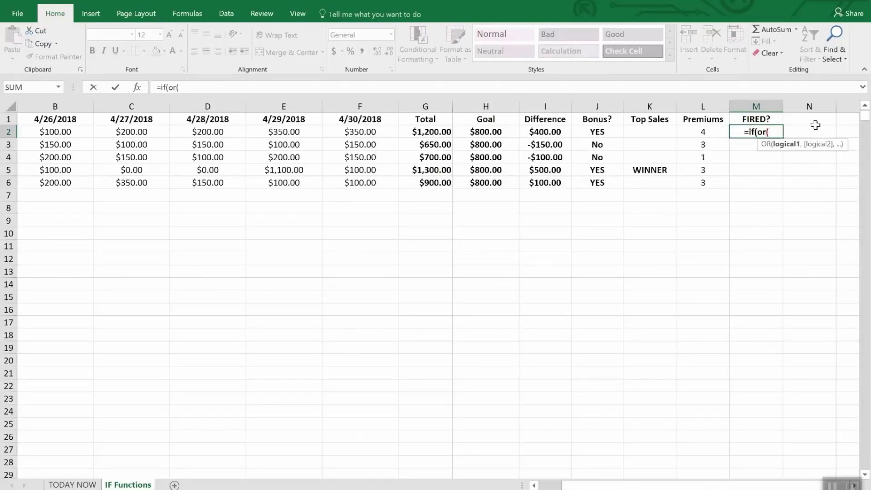
pyautogui.write('i2')
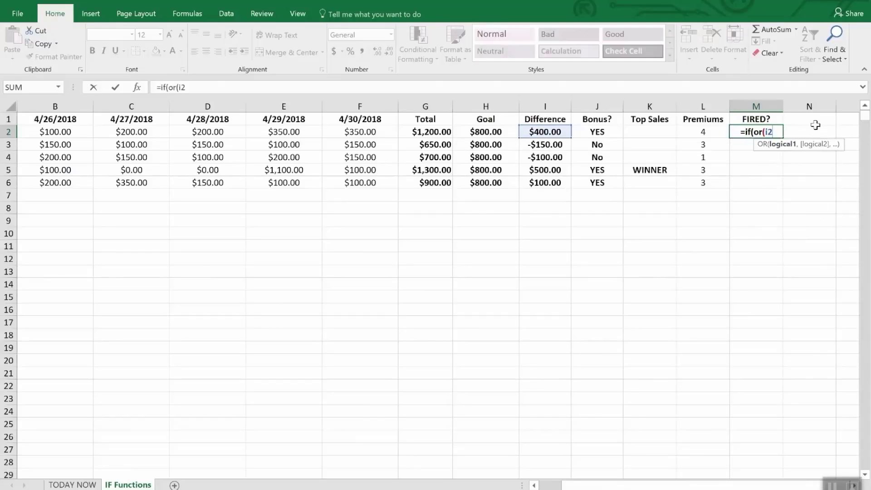
pyautogui.write('>')
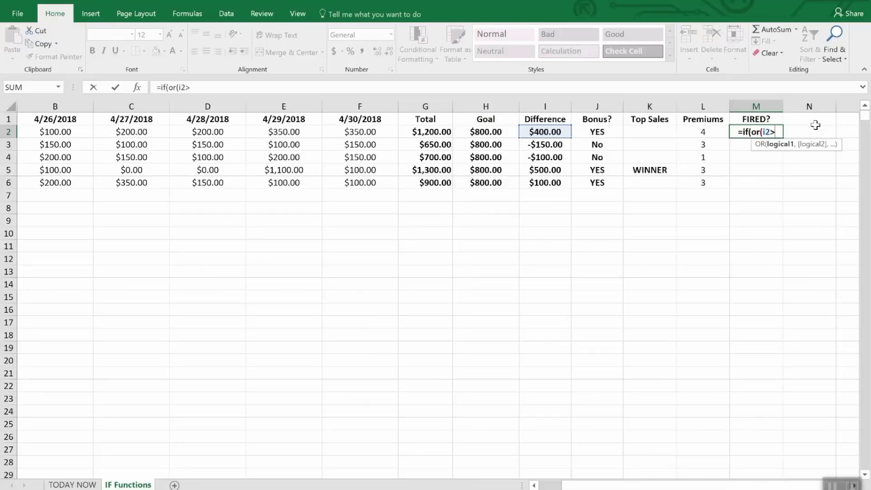
pyautogui.write('=')
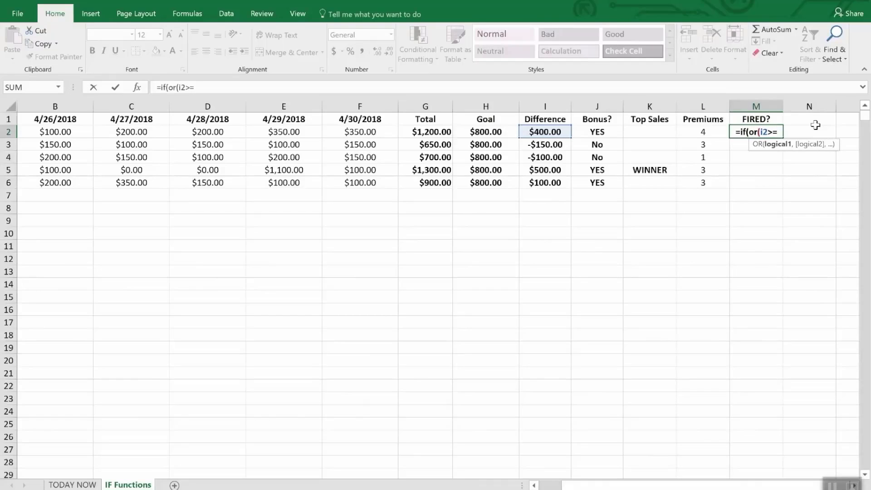
pyautogui.write('0,')
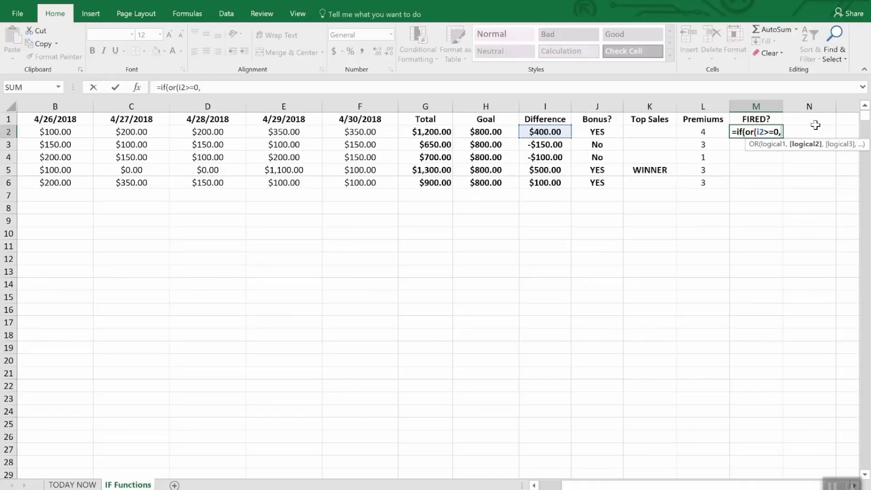
pyautogui.write('l')
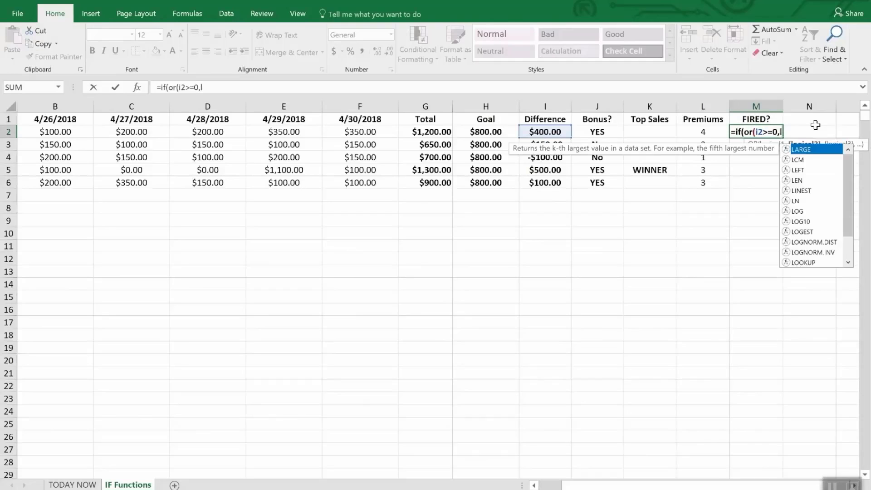
pyautogui.write('2>2)"')
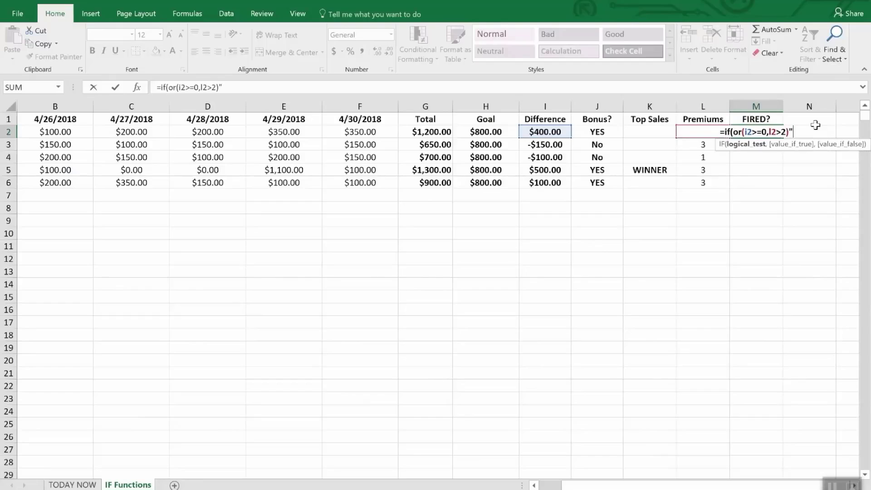
pyautogui.press('BackSpace')
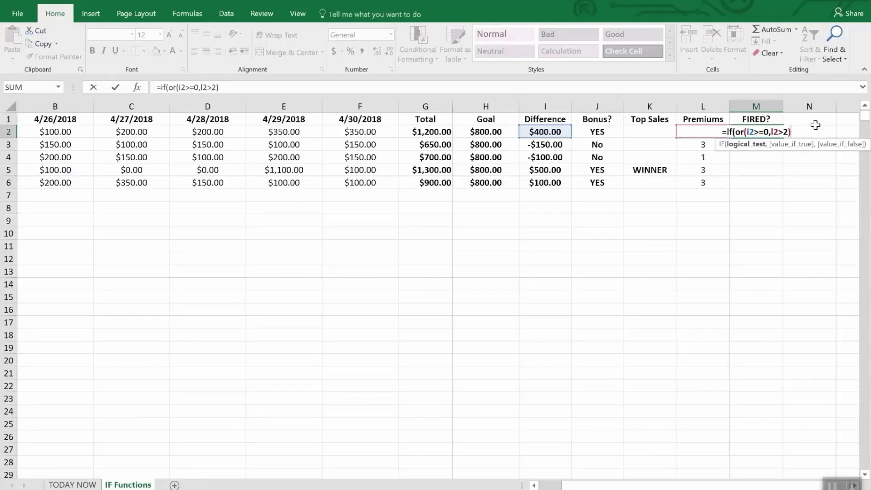
# Complete the M2 formula so it returns "Safe" when true and "FIRED" when false.
pyautogui.write(',"S')
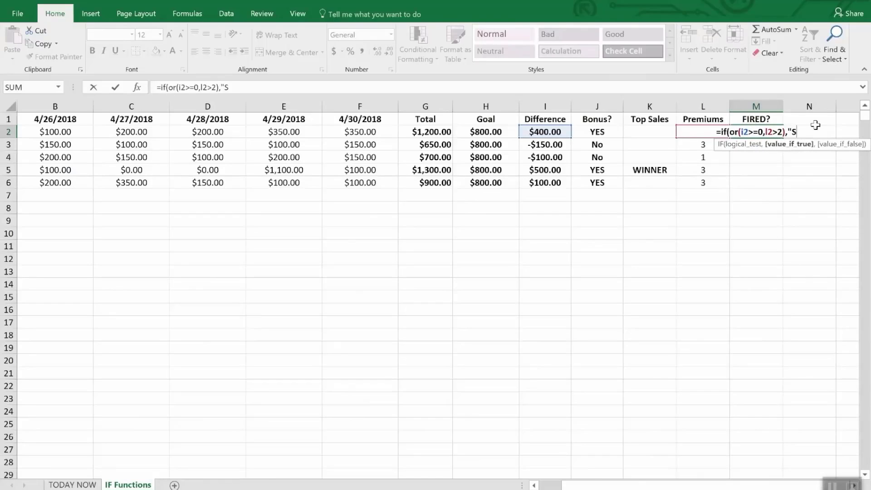
pyautogui.write('afe","')
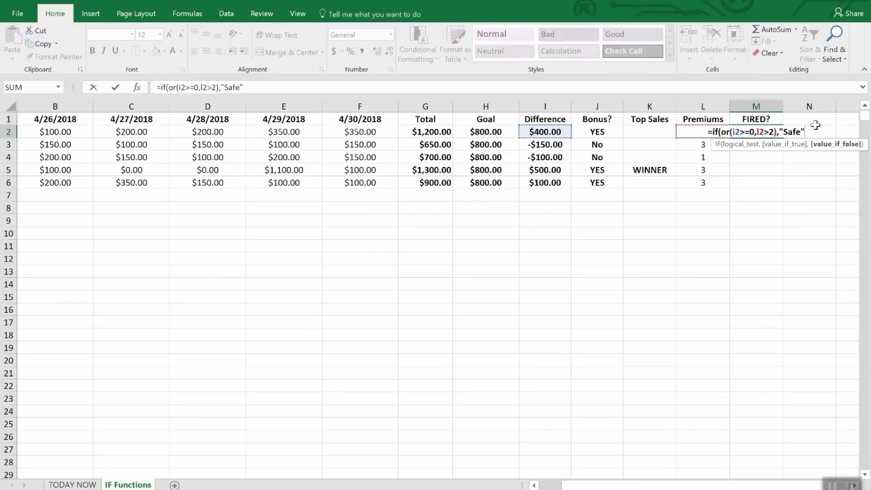
pyautogui.write('FIRED"')
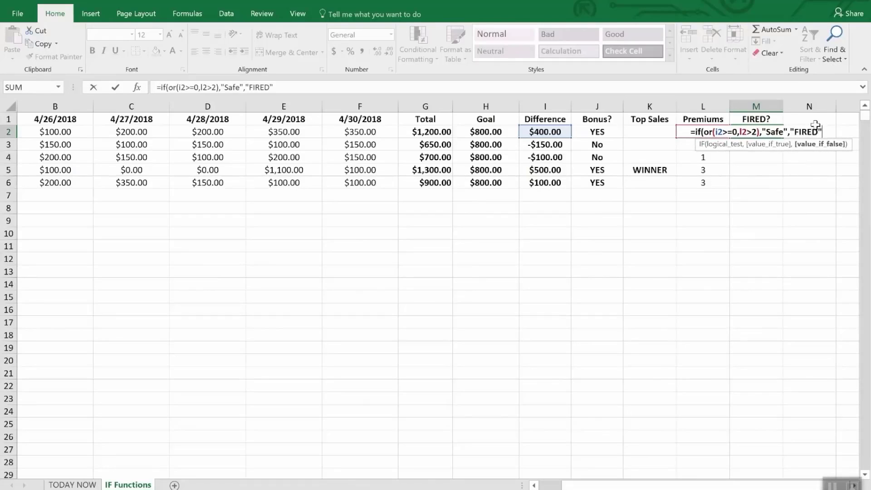
pyautogui.write(')')
pyautogui.press('Return')
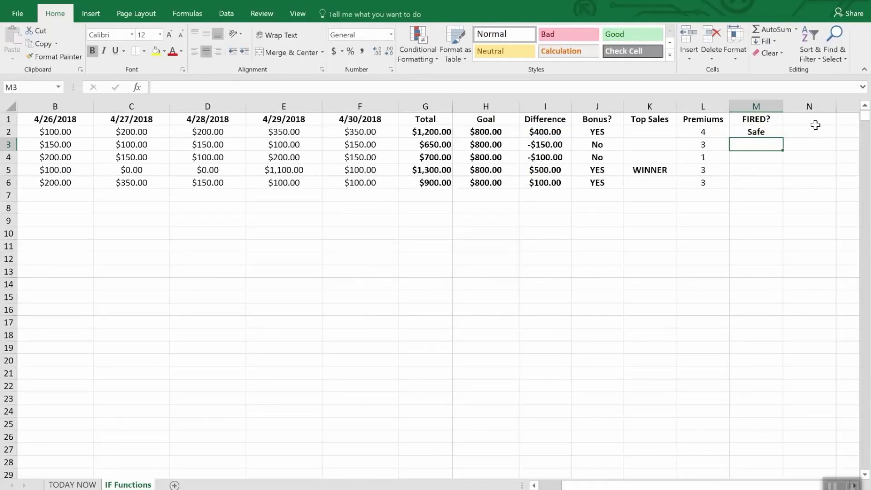
# Fill the FIRED? formula from M2 down through M6 and check row 4's Difference and Premiums cells.
pyautogui.press('Down')
pyautogui.press('Up')
pyautogui.press('Up')
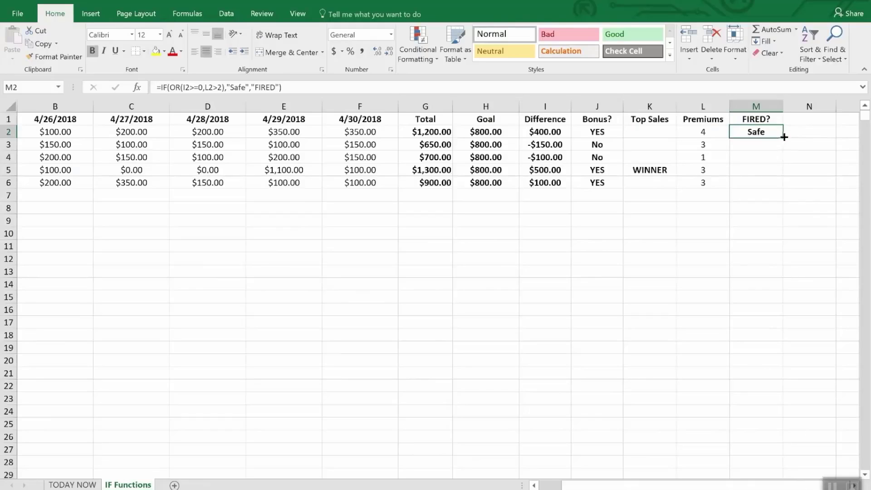
pyautogui.moveTo(783, 136); pyautogui.dragTo(776, 186)
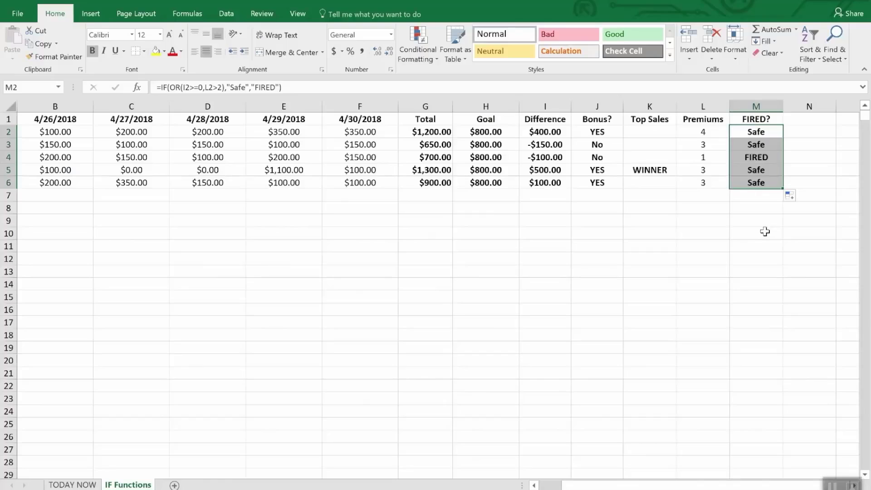
pyautogui.click(544, 159)
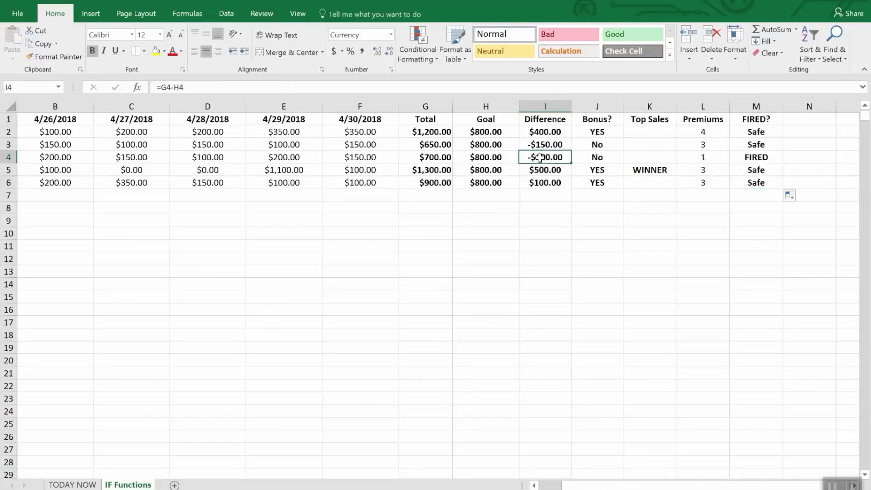
pyautogui.click(706, 157)
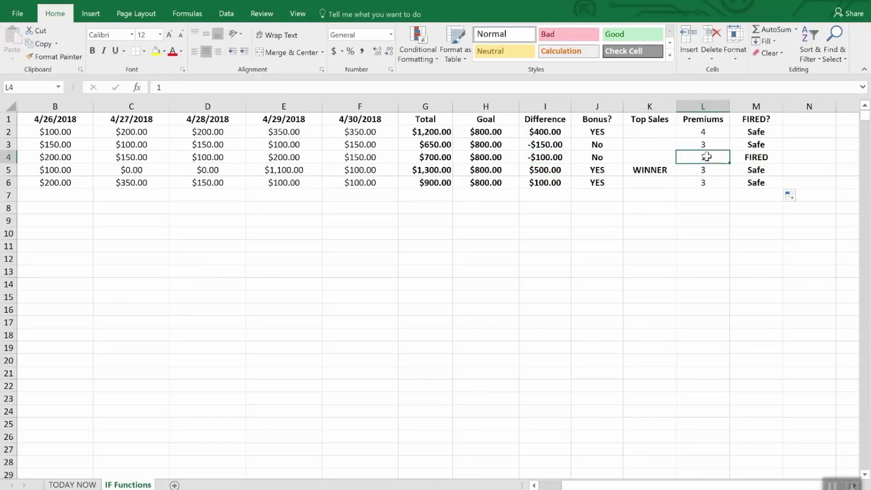